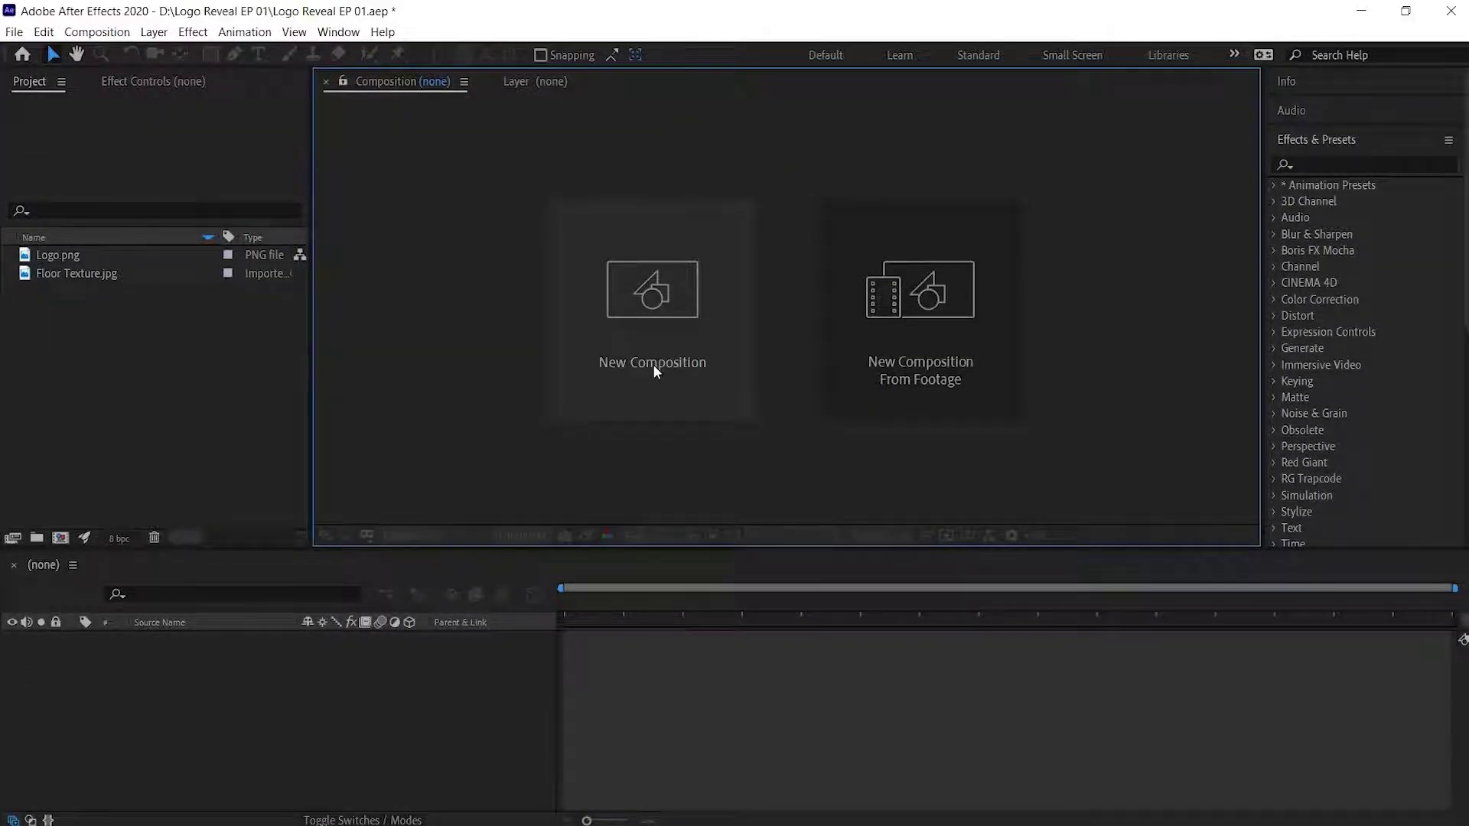
Create a new composition named 'Logo Reveal' using the Classic 3D renderer.
click(654, 364)
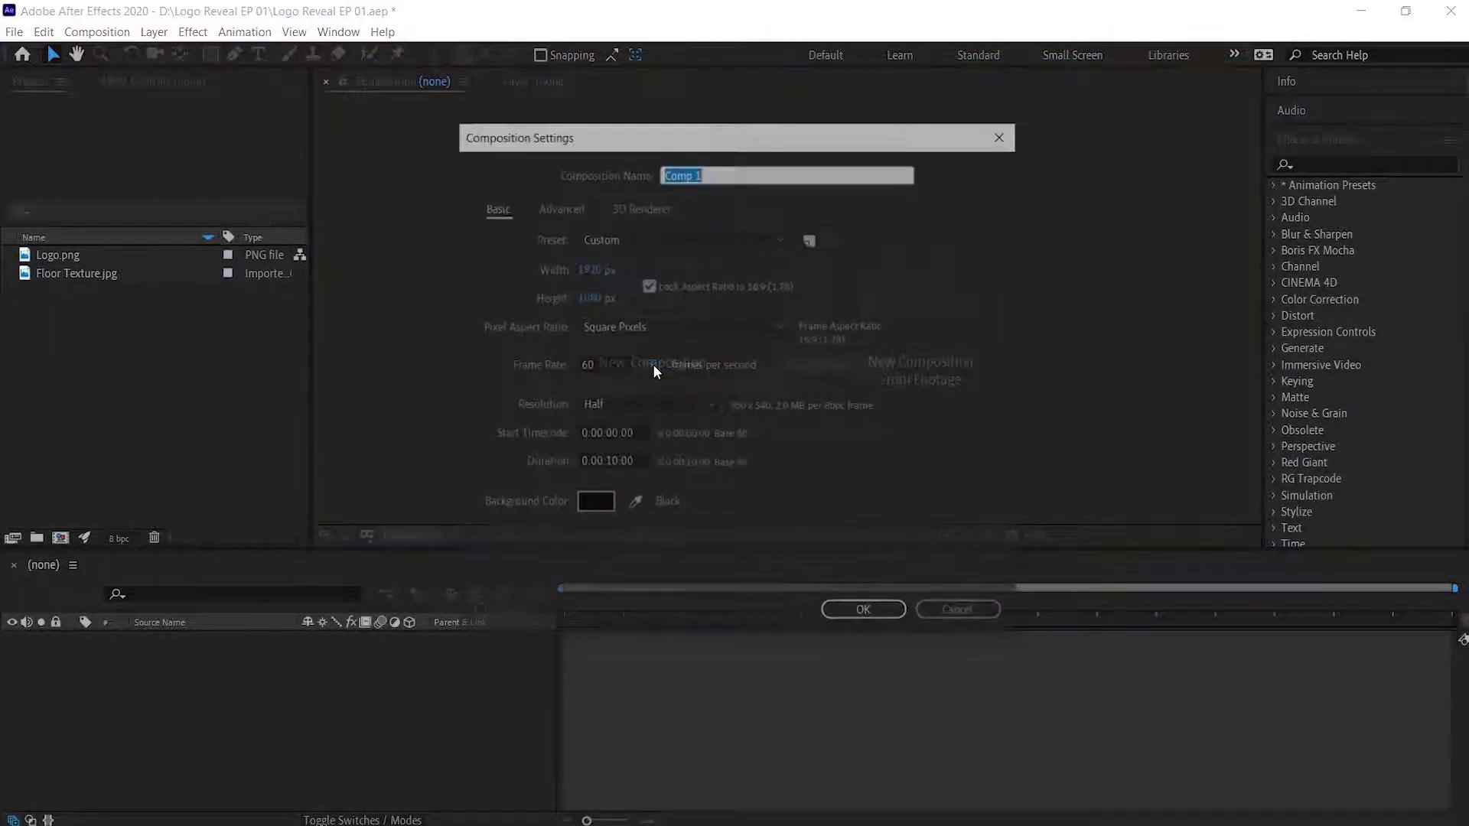
text(Logo)
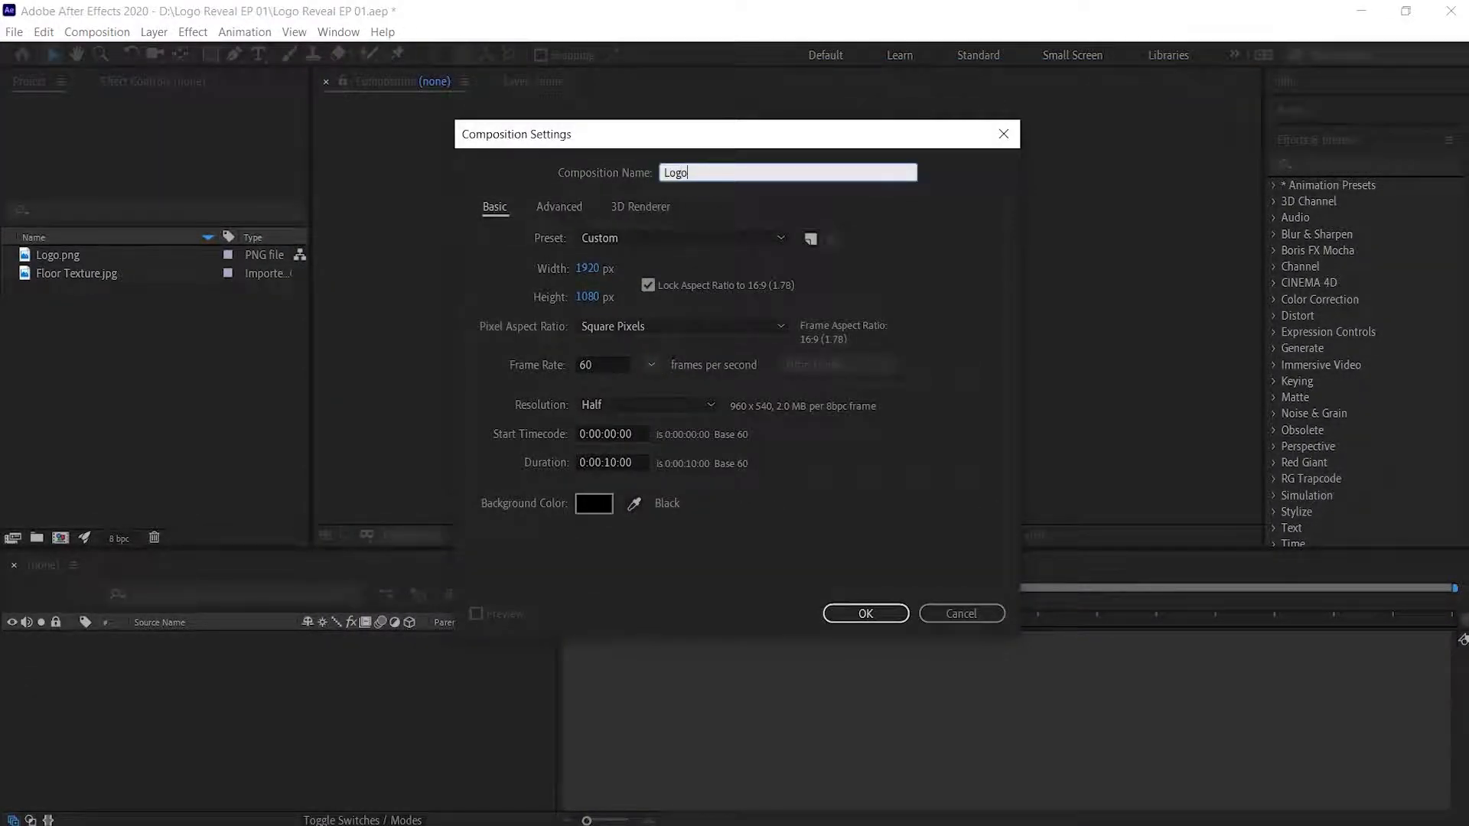
text( Reveal)
click(639, 208)
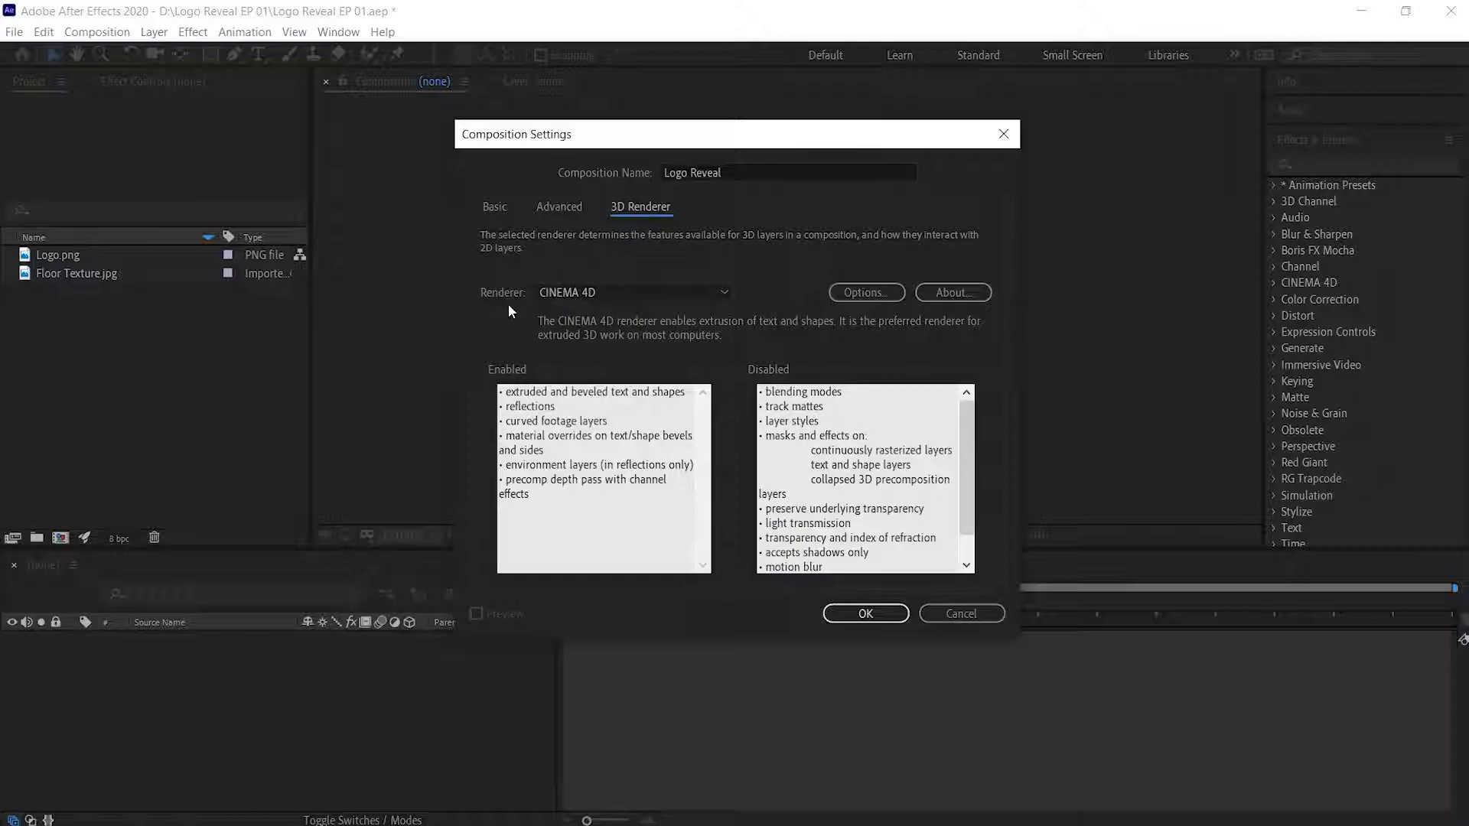
click(563, 294)
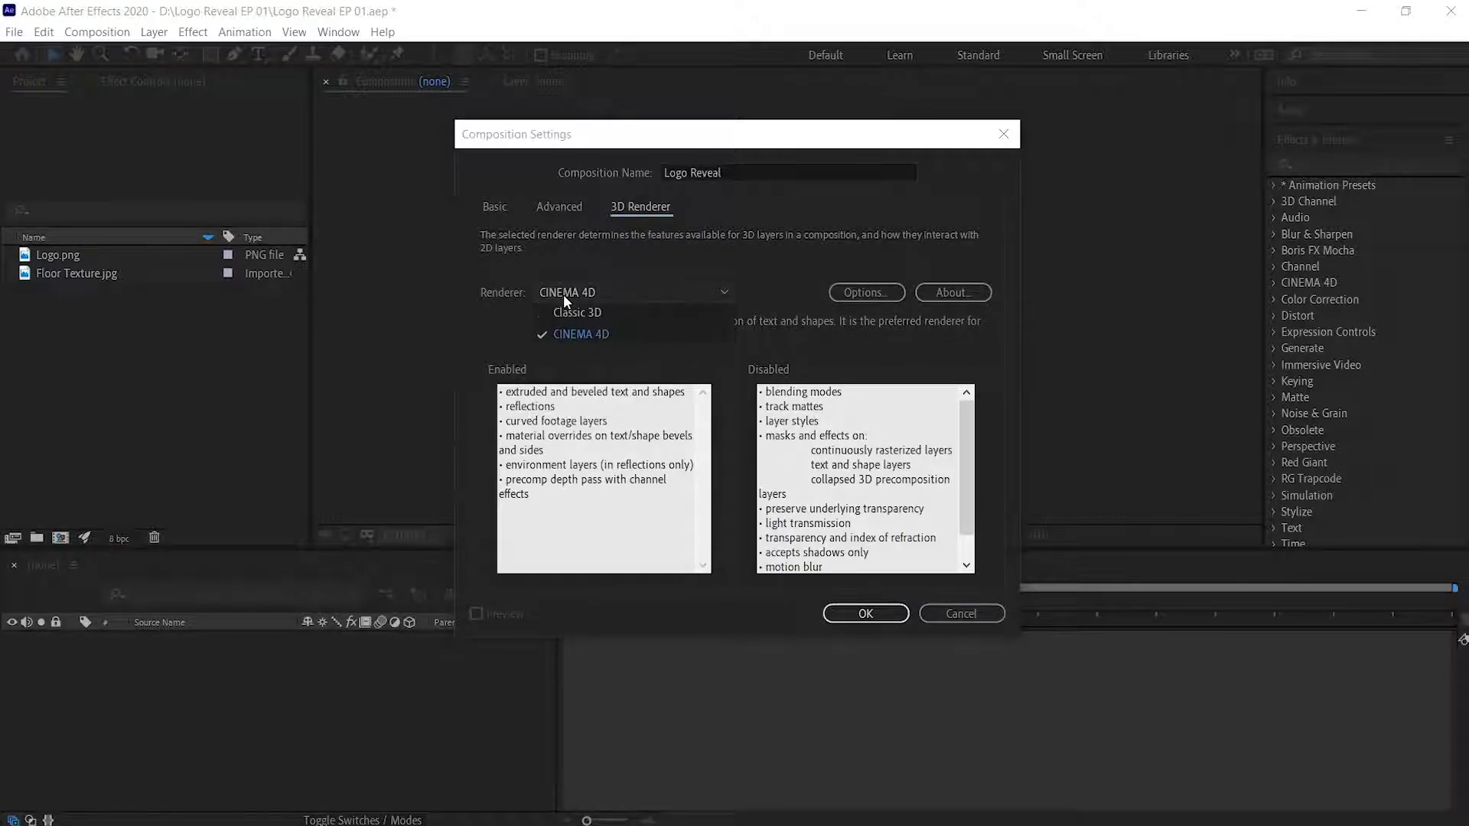
click(566, 312)
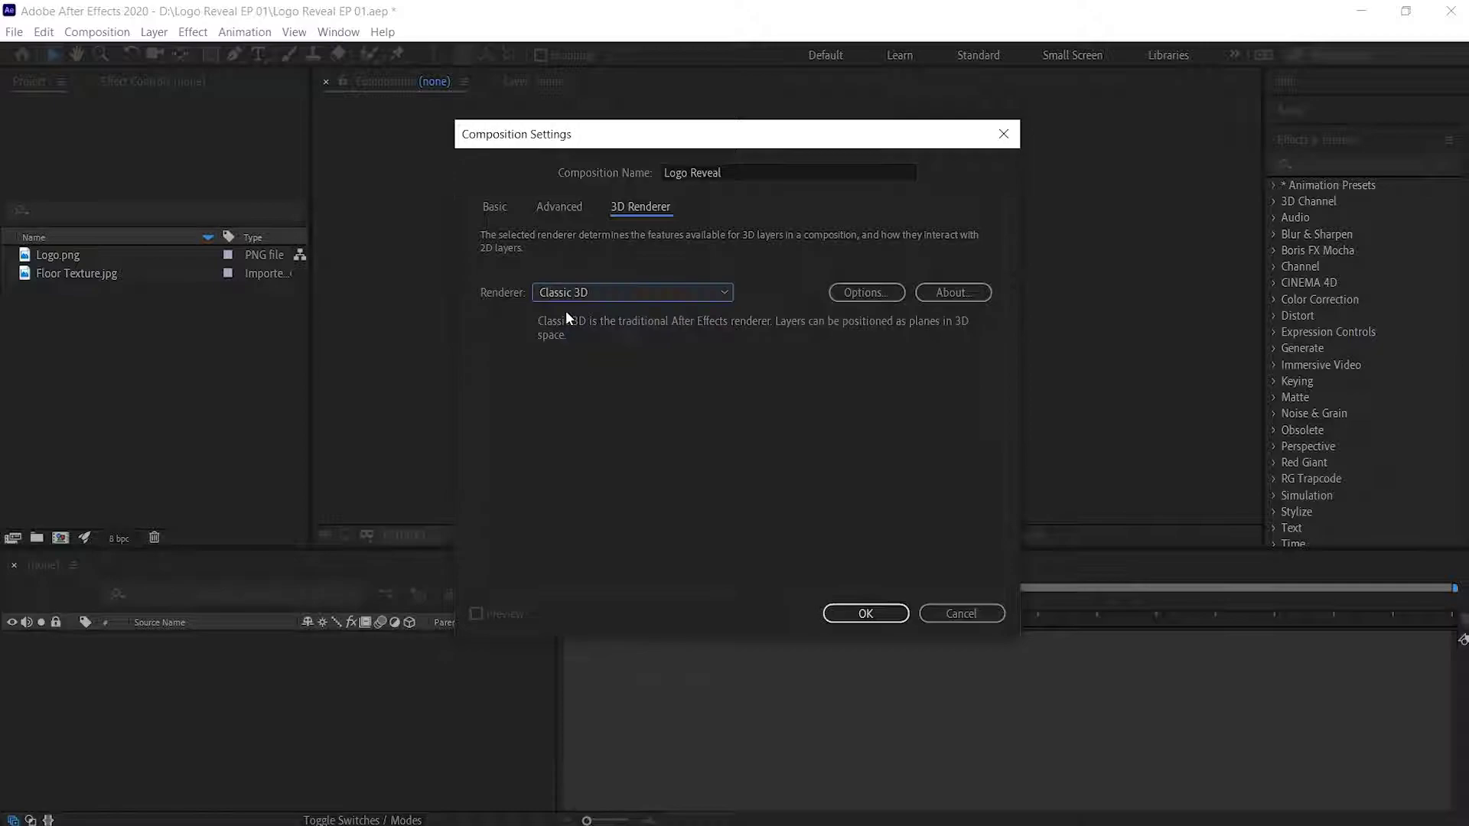
click(833, 615)
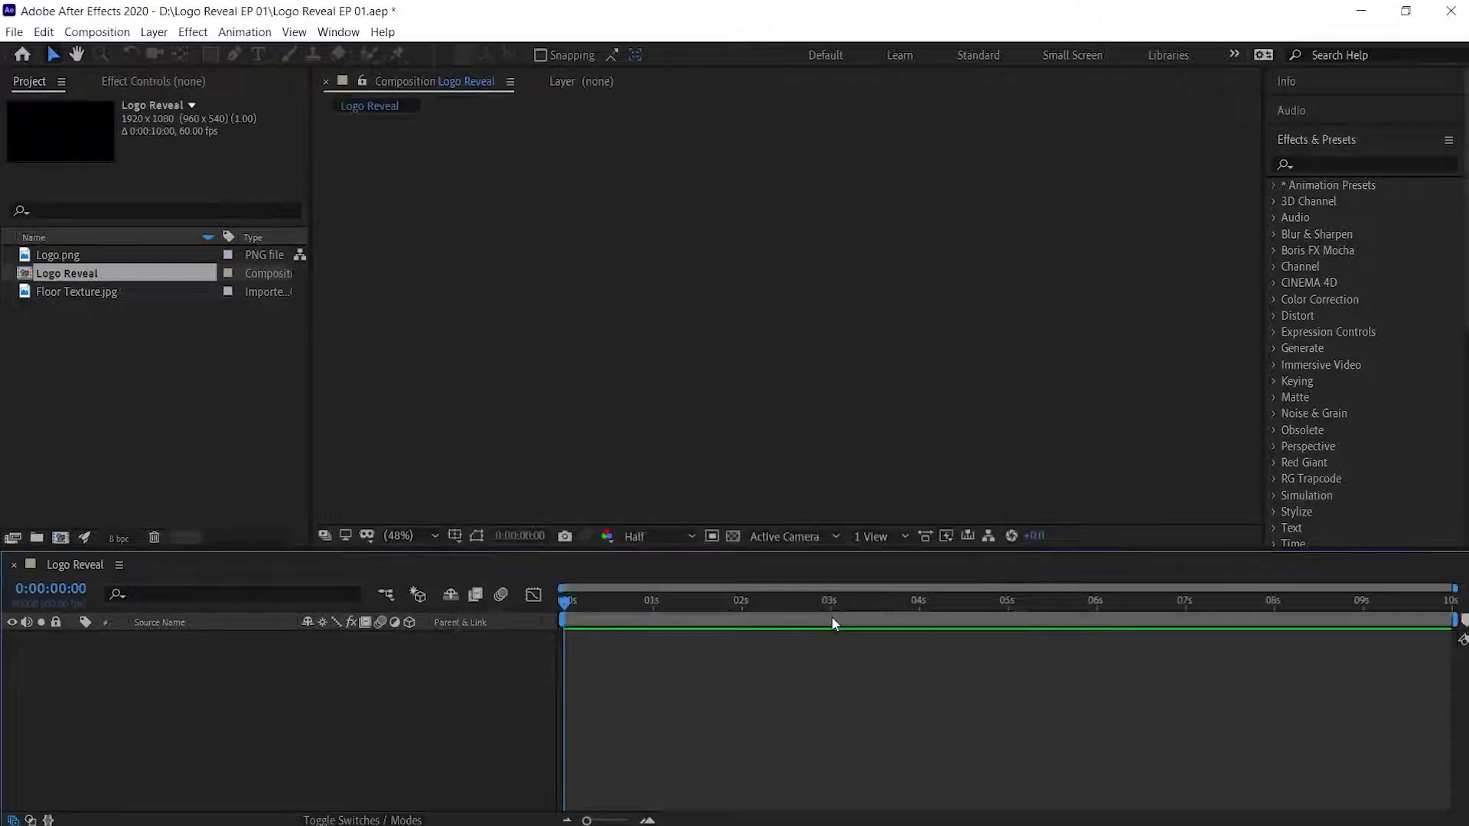
Add Logo.png to the Logo Reveal timeline and scale it to 33%.
click(133, 256)
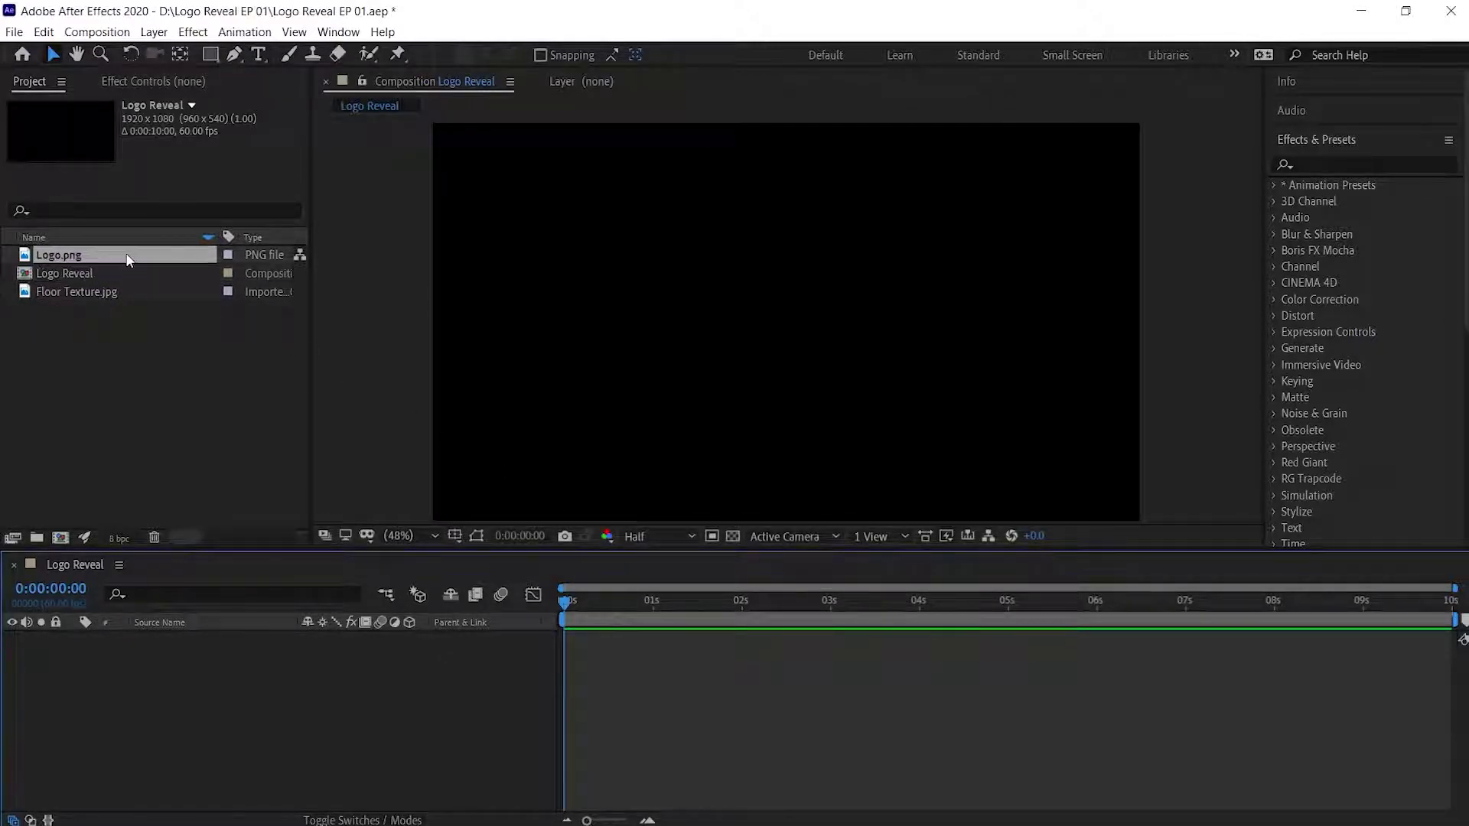
drag(134, 257, 135, 673)
click(74, 638)
click(92, 656)
drag(341, 704, 248, 712)
Pre-compose the logo layer as 'Logo Comp', moving all attributes into it.
click(231, 637)
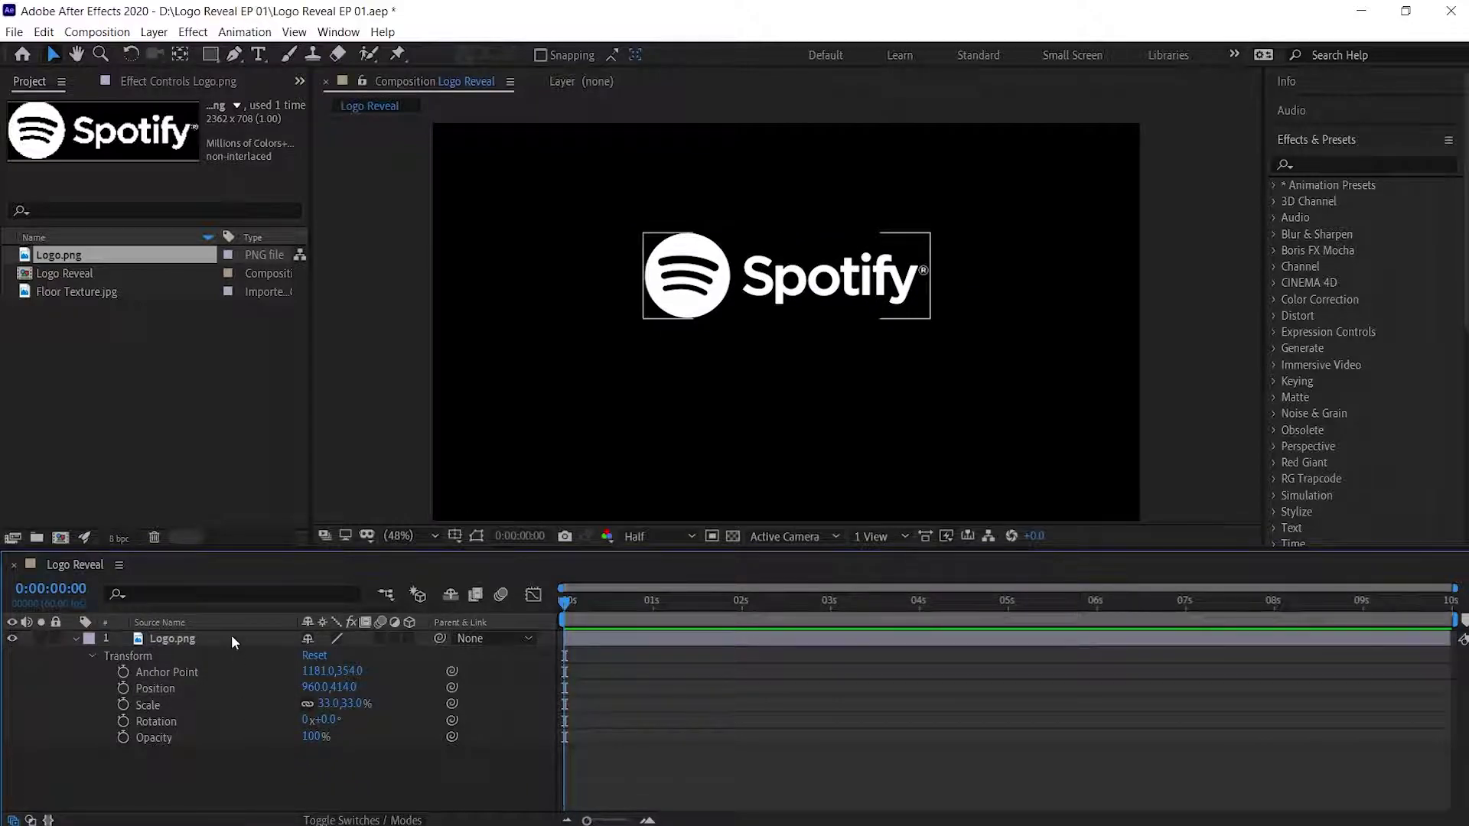
right_click(232, 640)
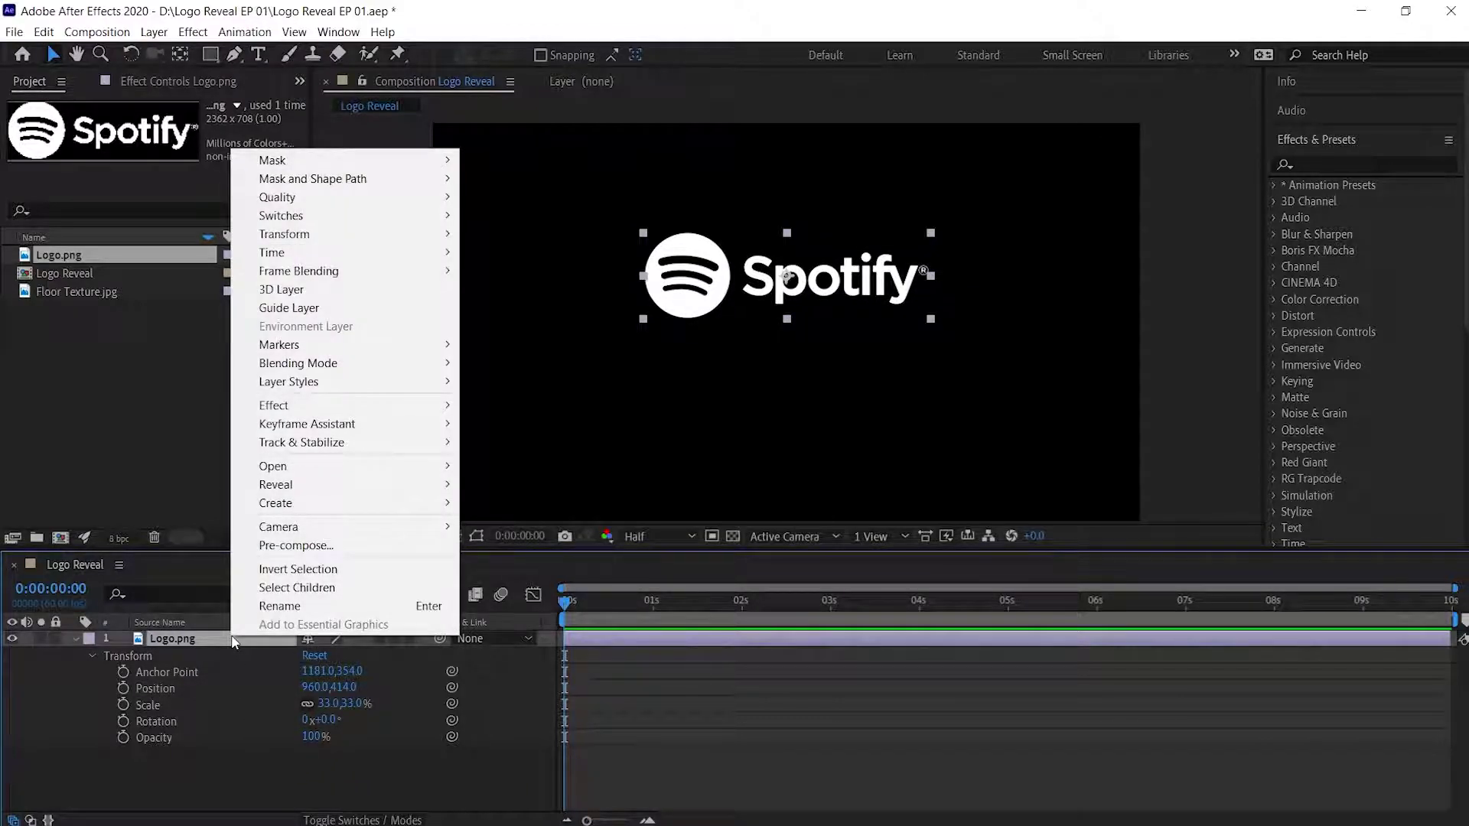
click(328, 545)
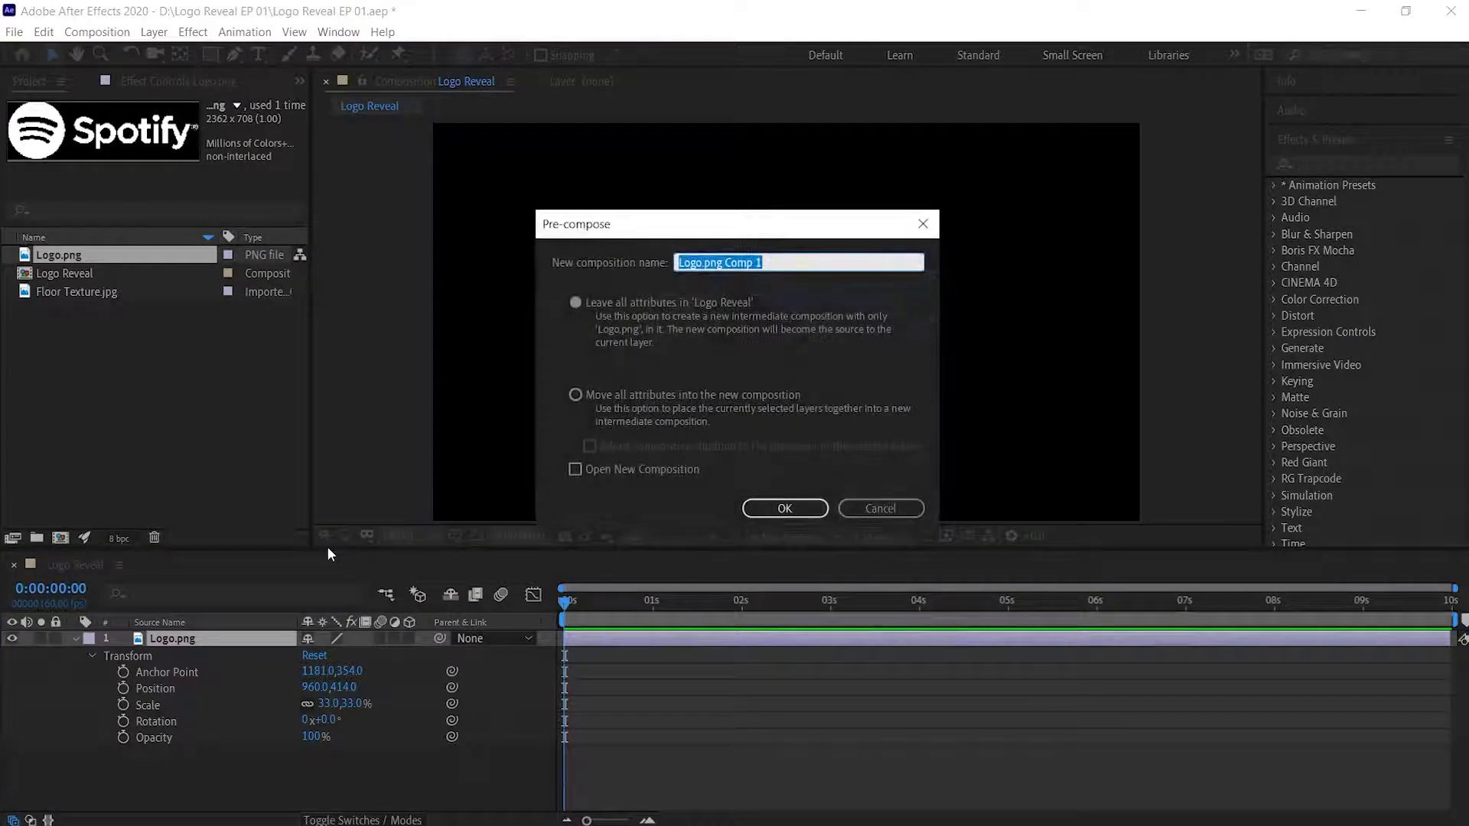
key(BackSpace)
text(Logo Comp)
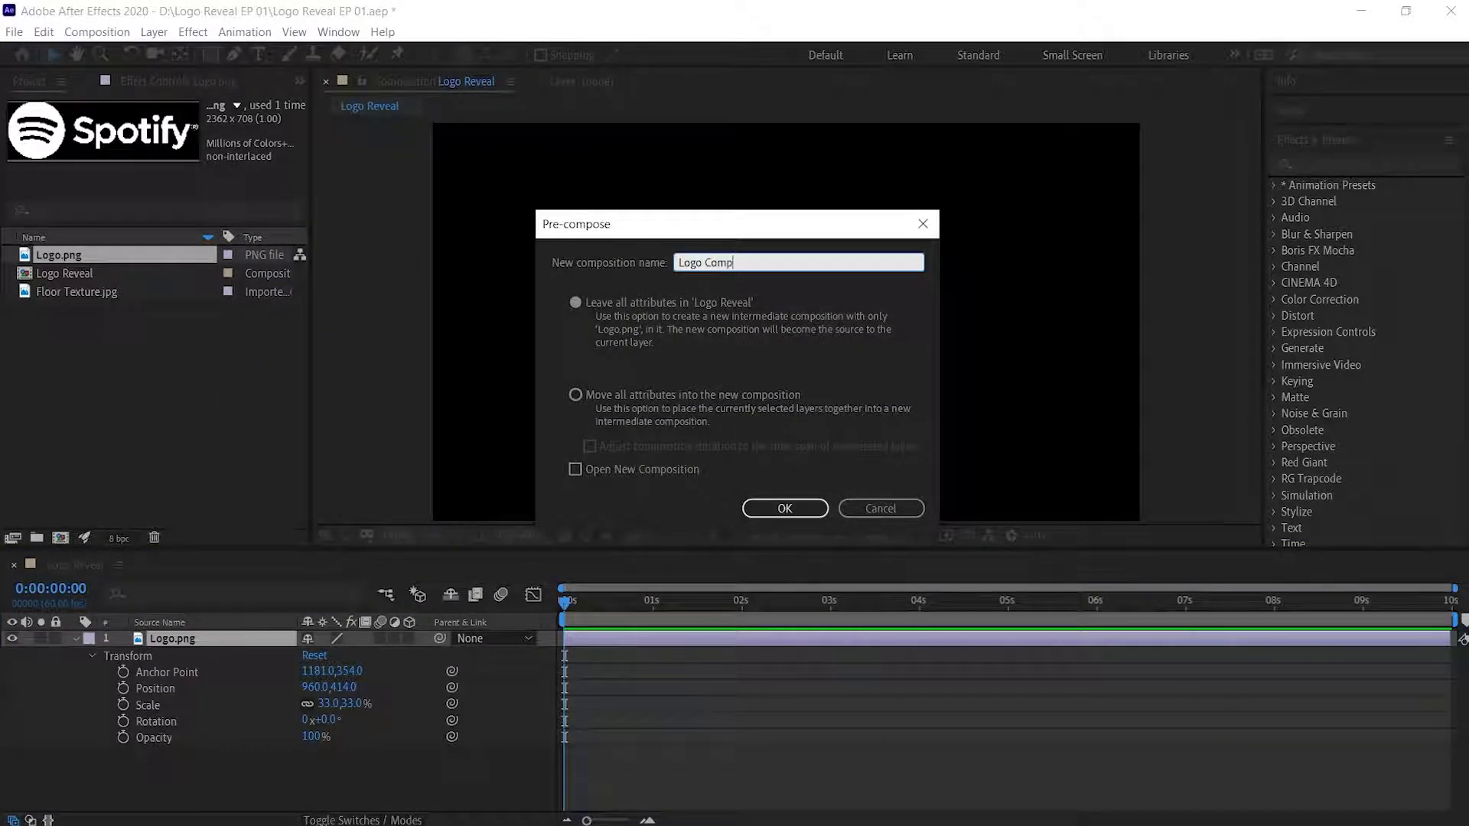
click(580, 397)
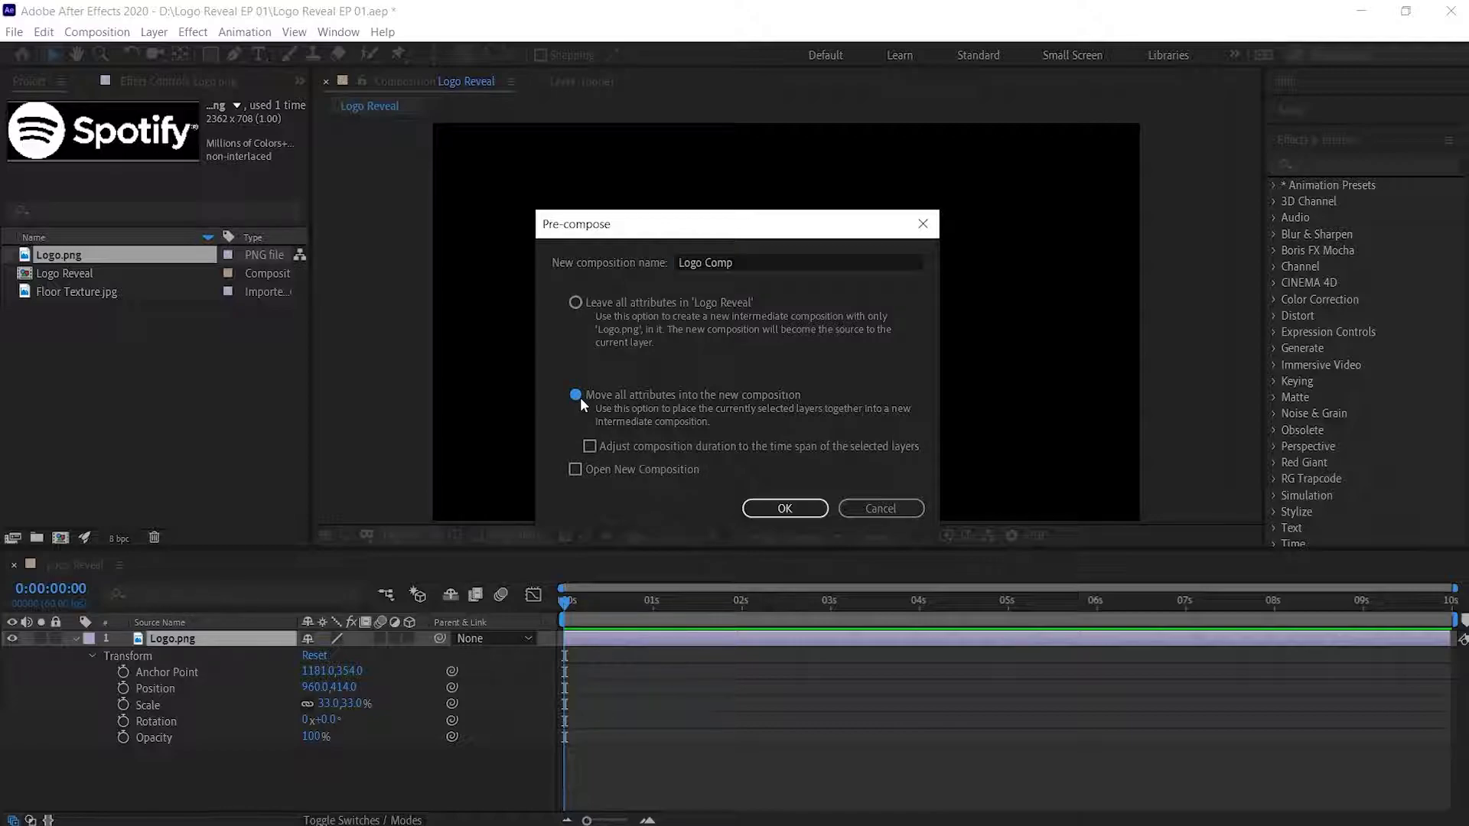
click(757, 504)
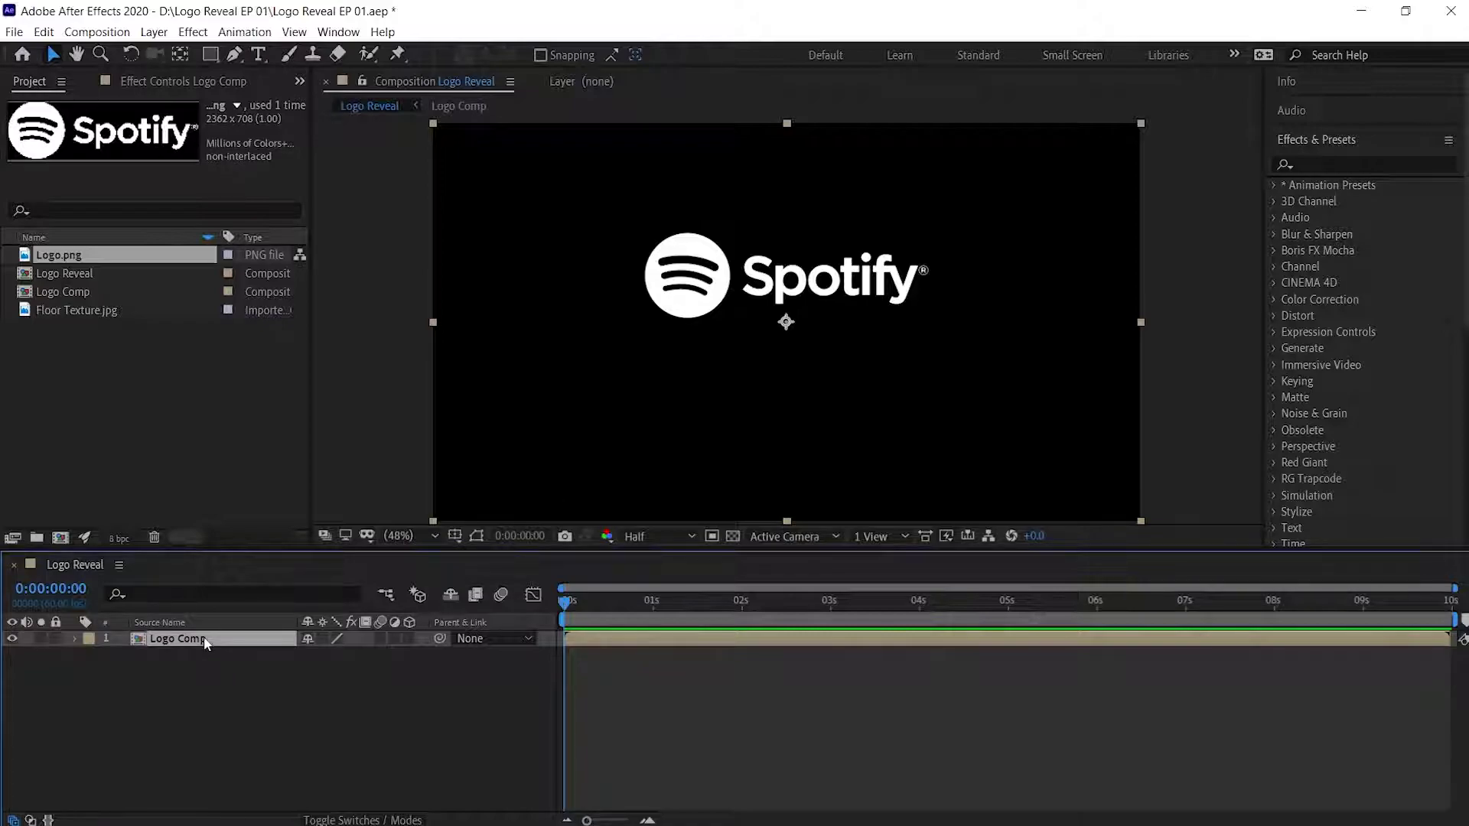
Inspect Logo Comp with the transparency grid on, then reselect its layer in Logo Reveal.
double_click(203, 637)
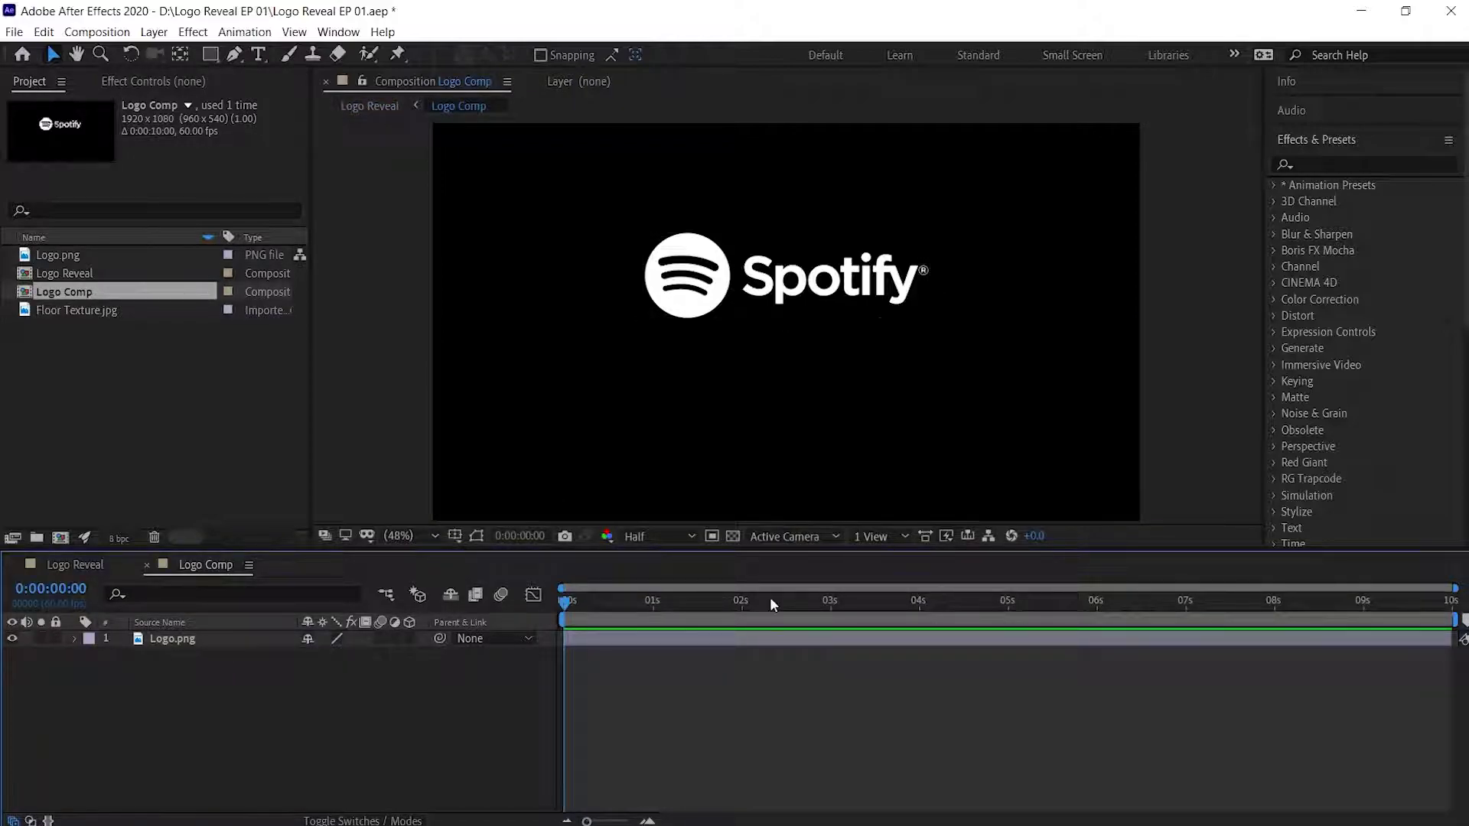
click(731, 537)
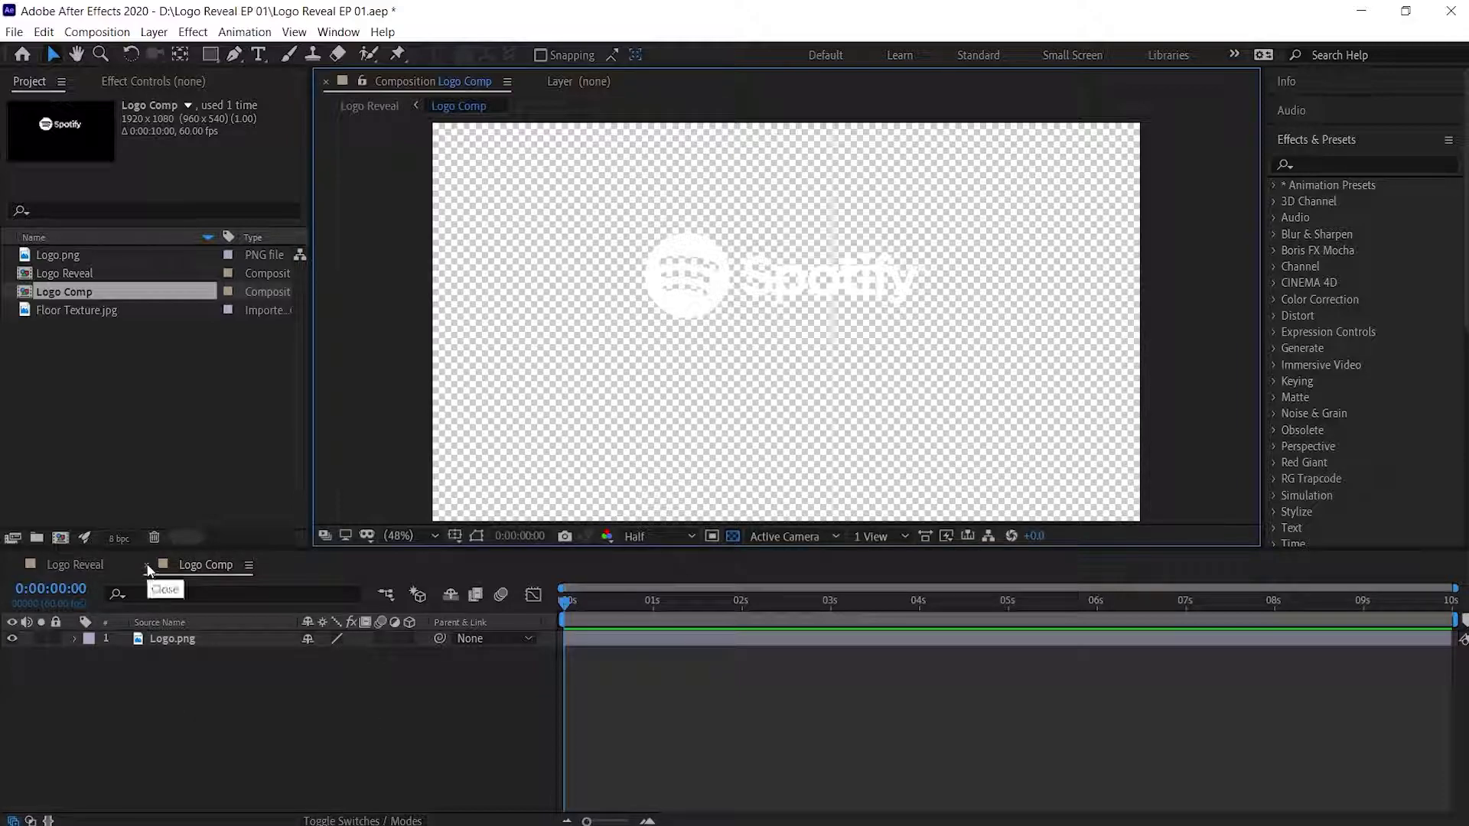
click(147, 566)
click(244, 705)
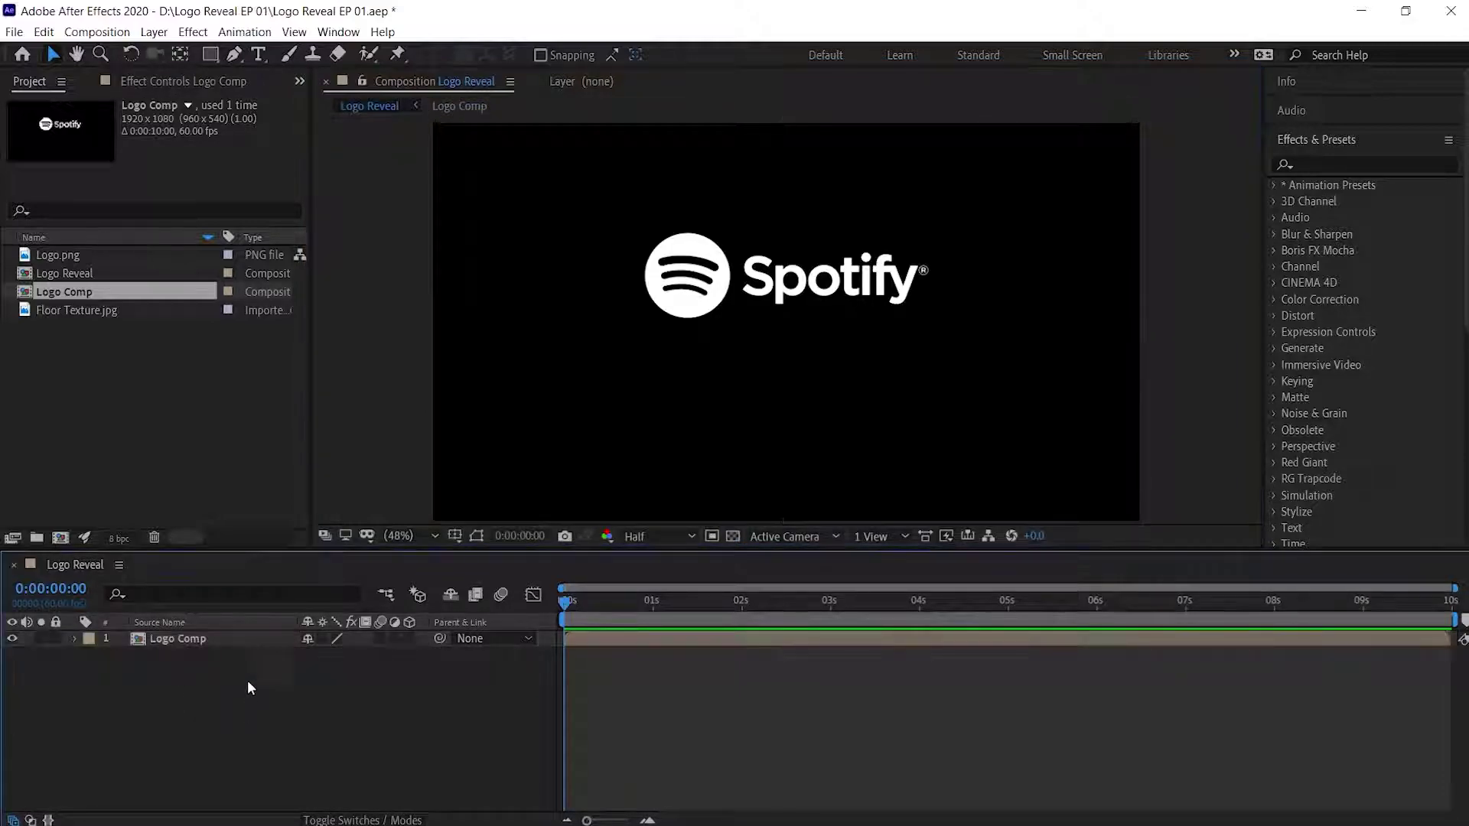
click(249, 638)
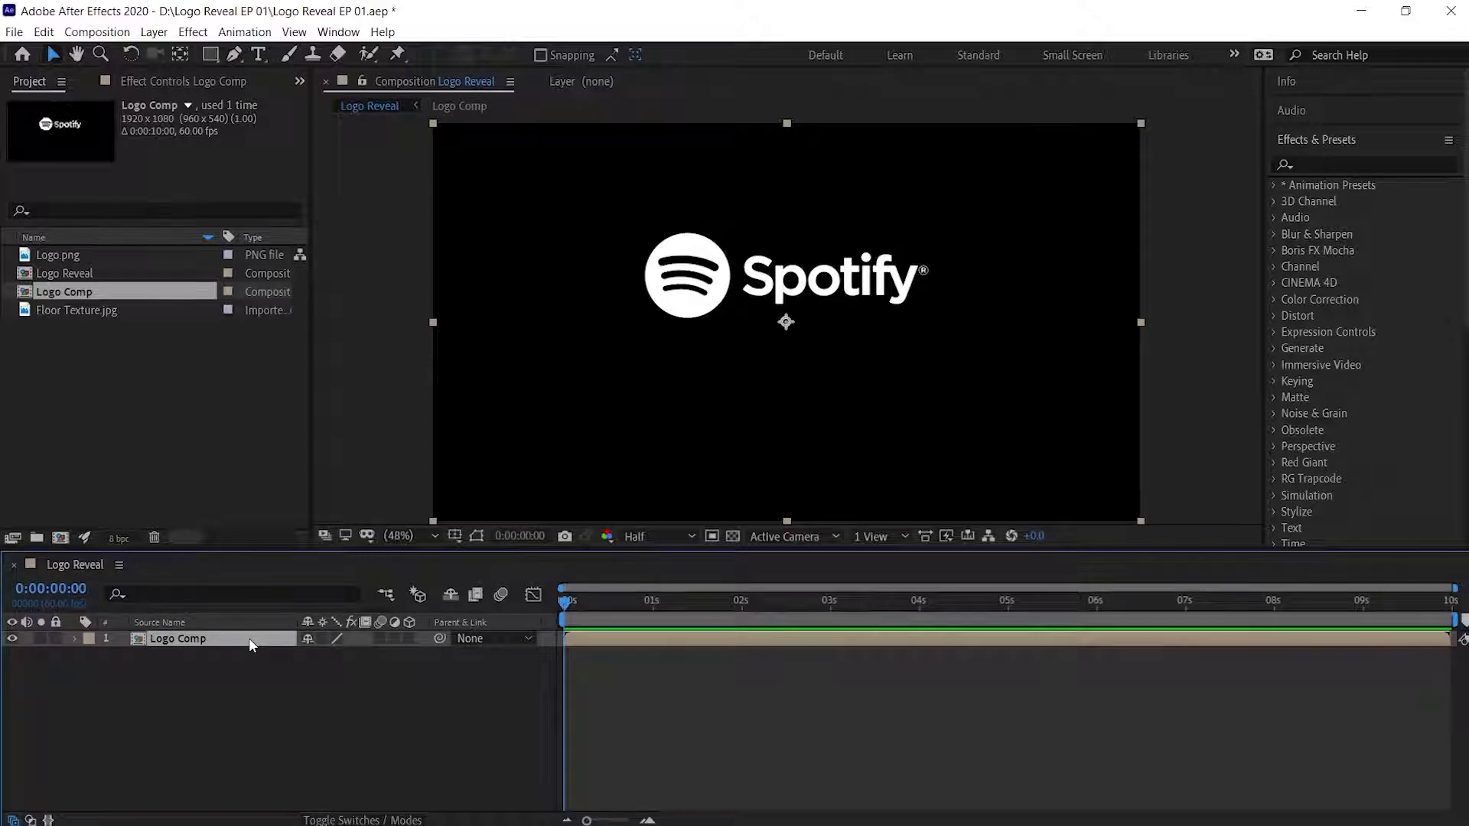
click(153, 31)
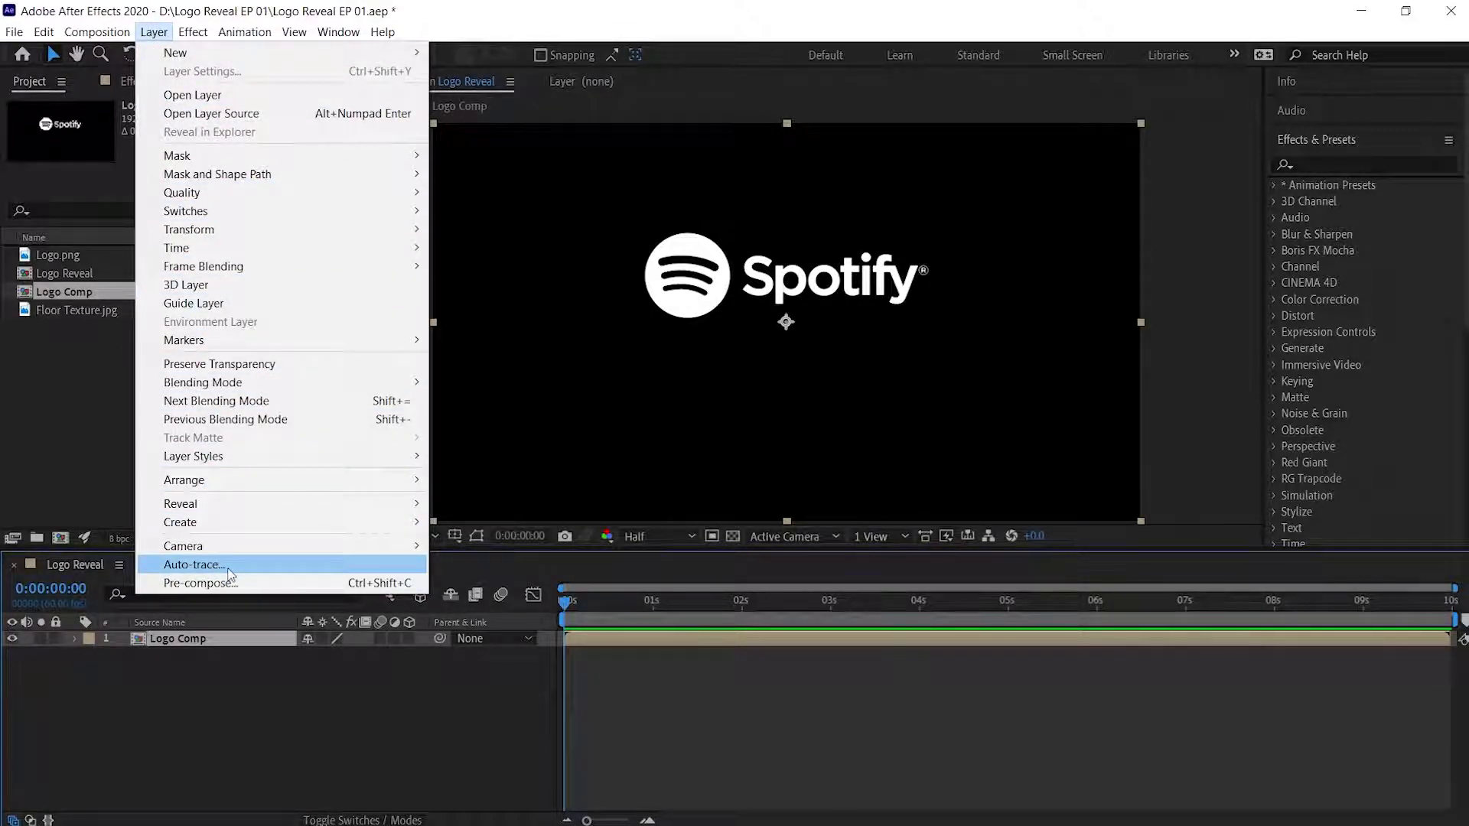
Run Auto-trace on Logo Comp and briefly show the resulting mask outlines.
click(194, 565)
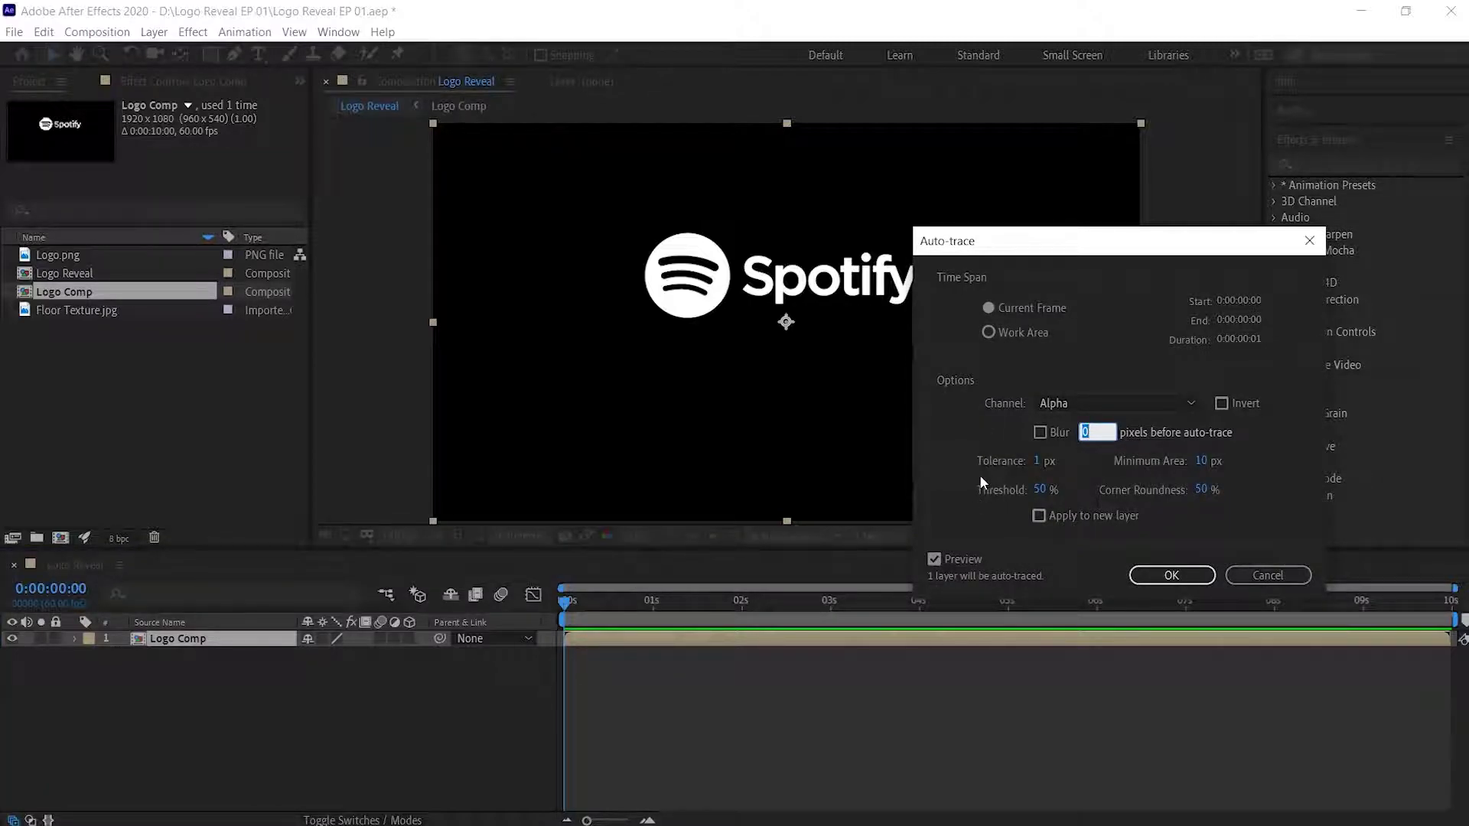
click(1163, 580)
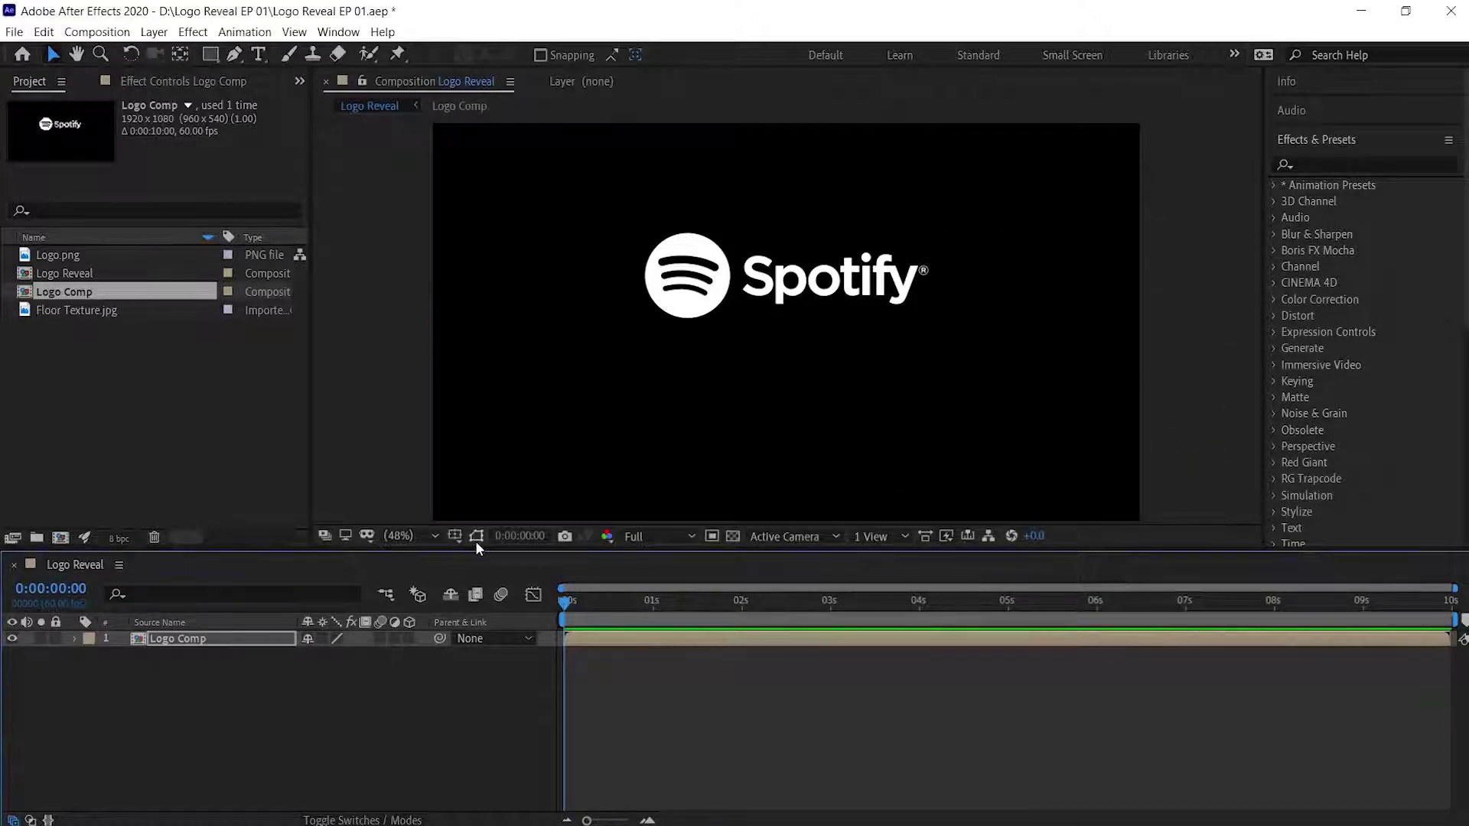
click(475, 538)
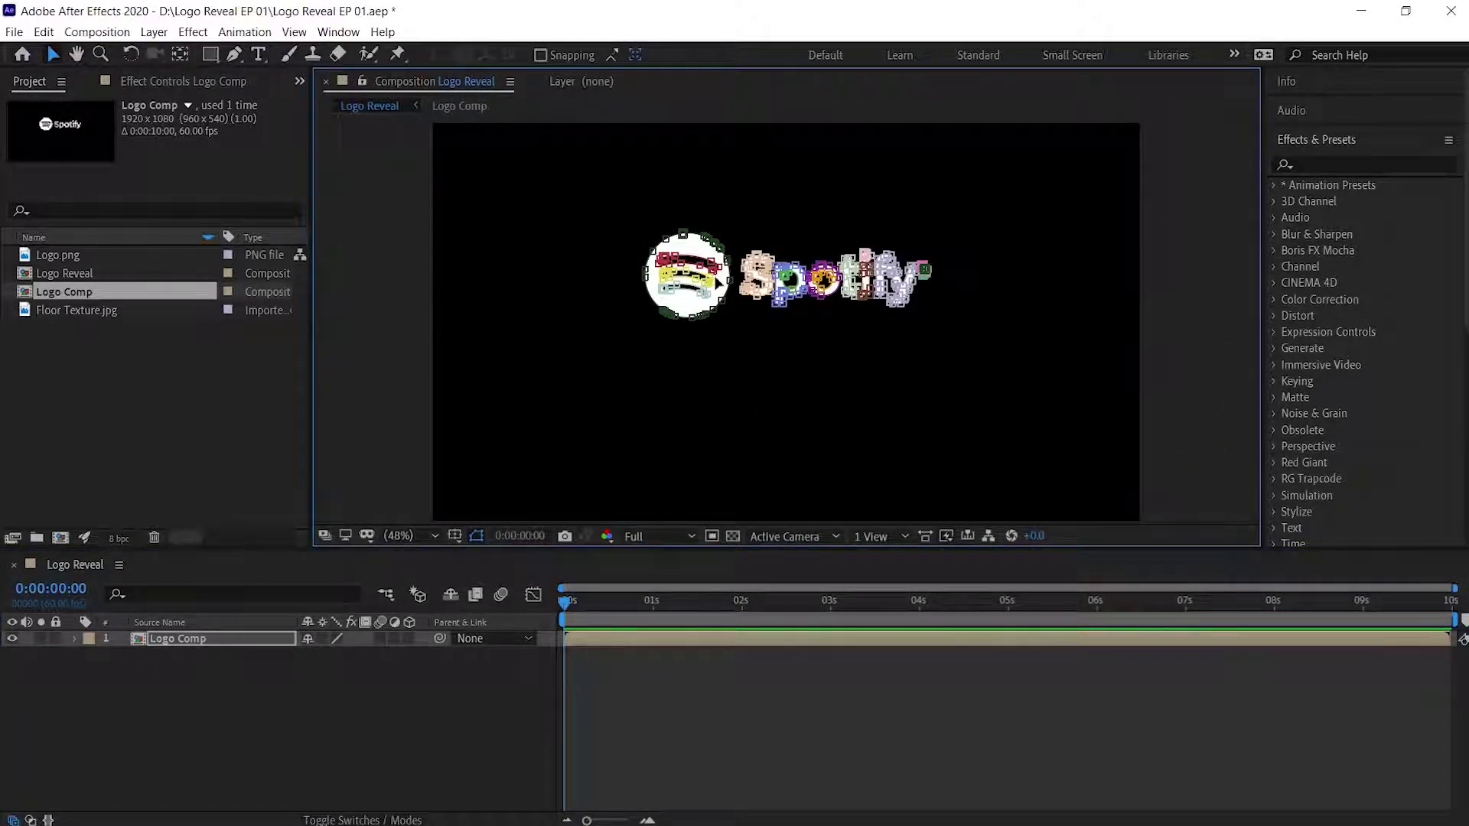
click(474, 539)
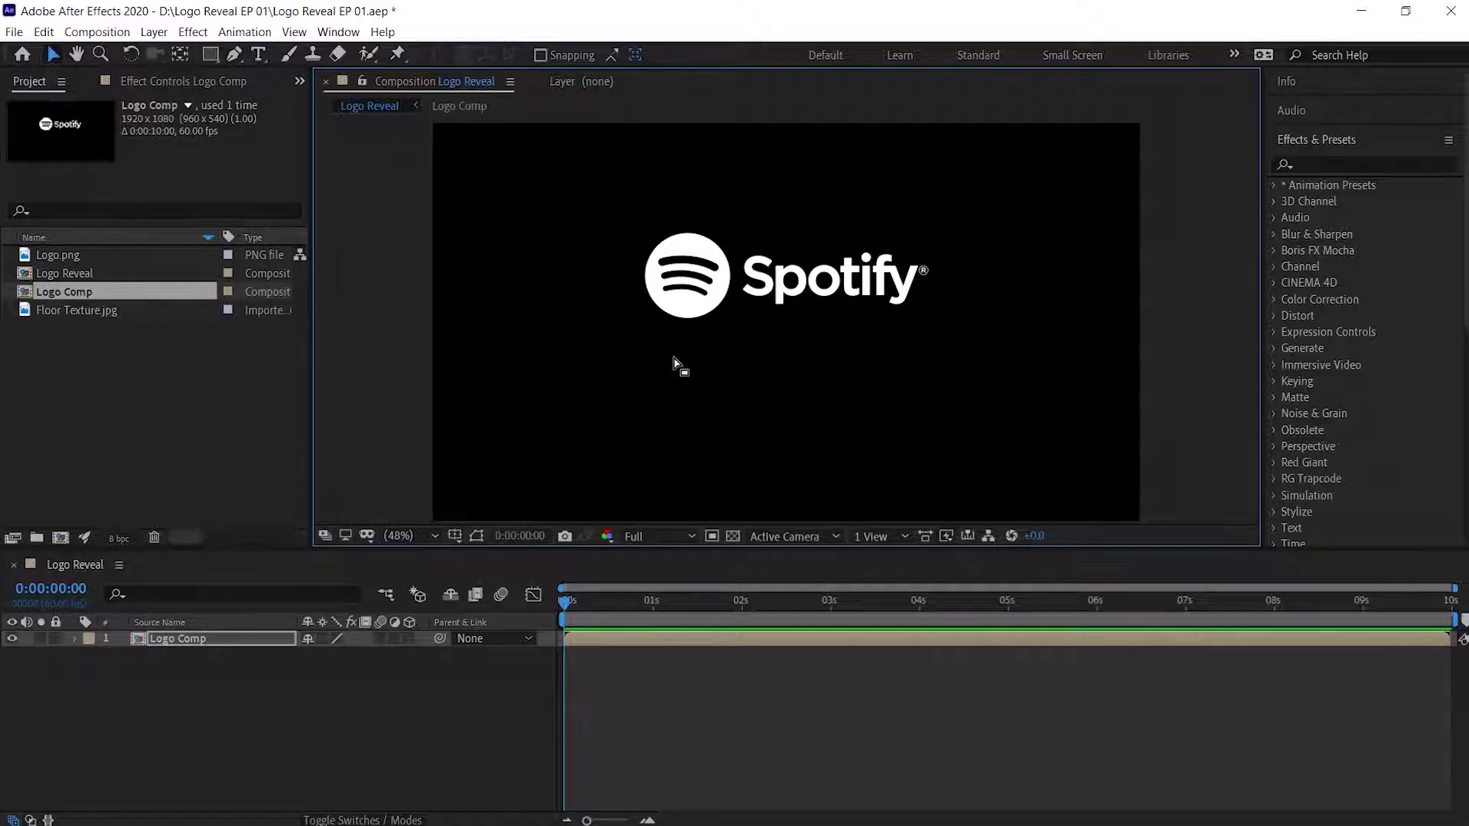
click(203, 34)
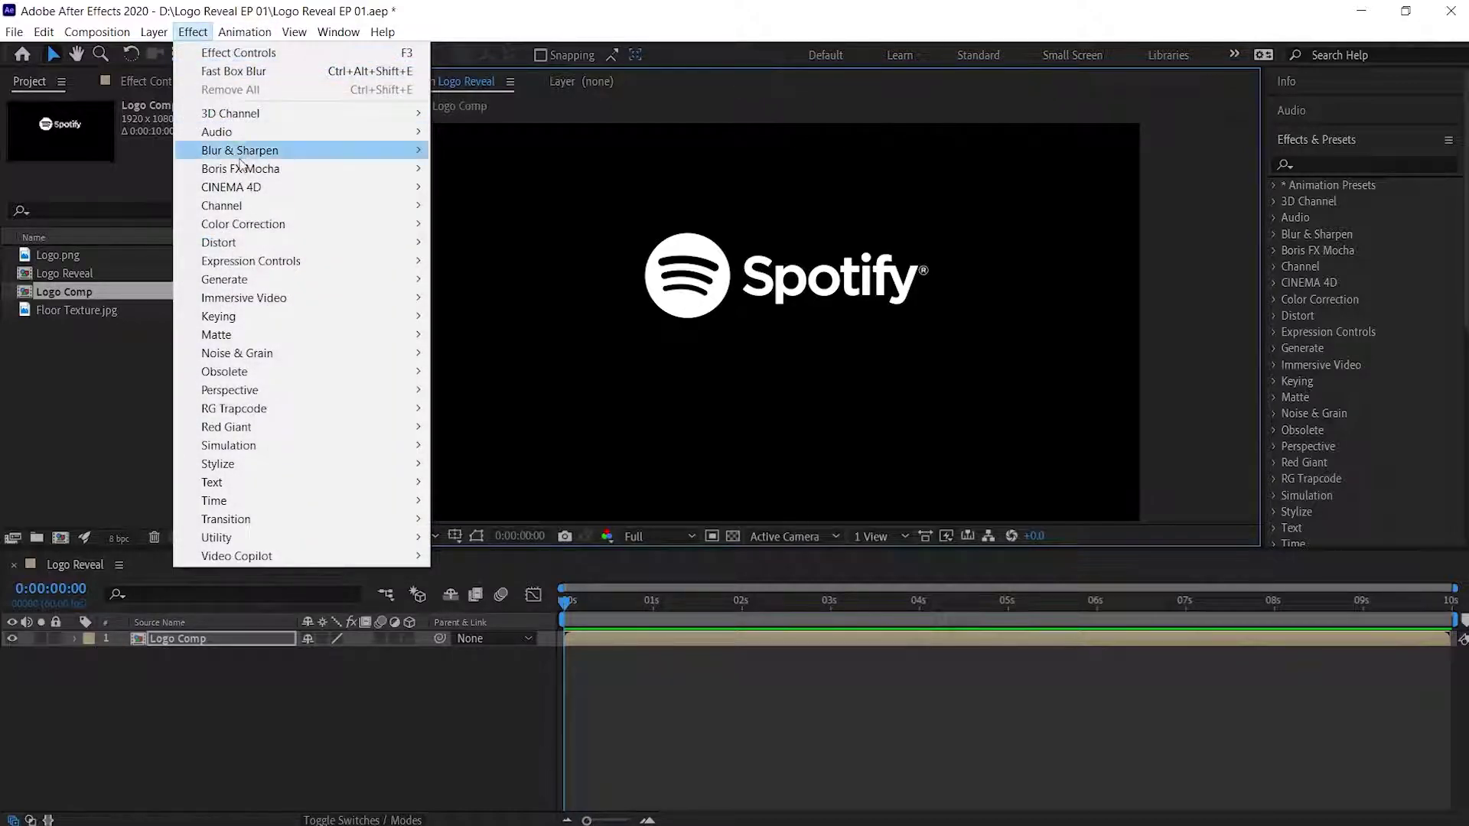
mouse_move(296, 561)
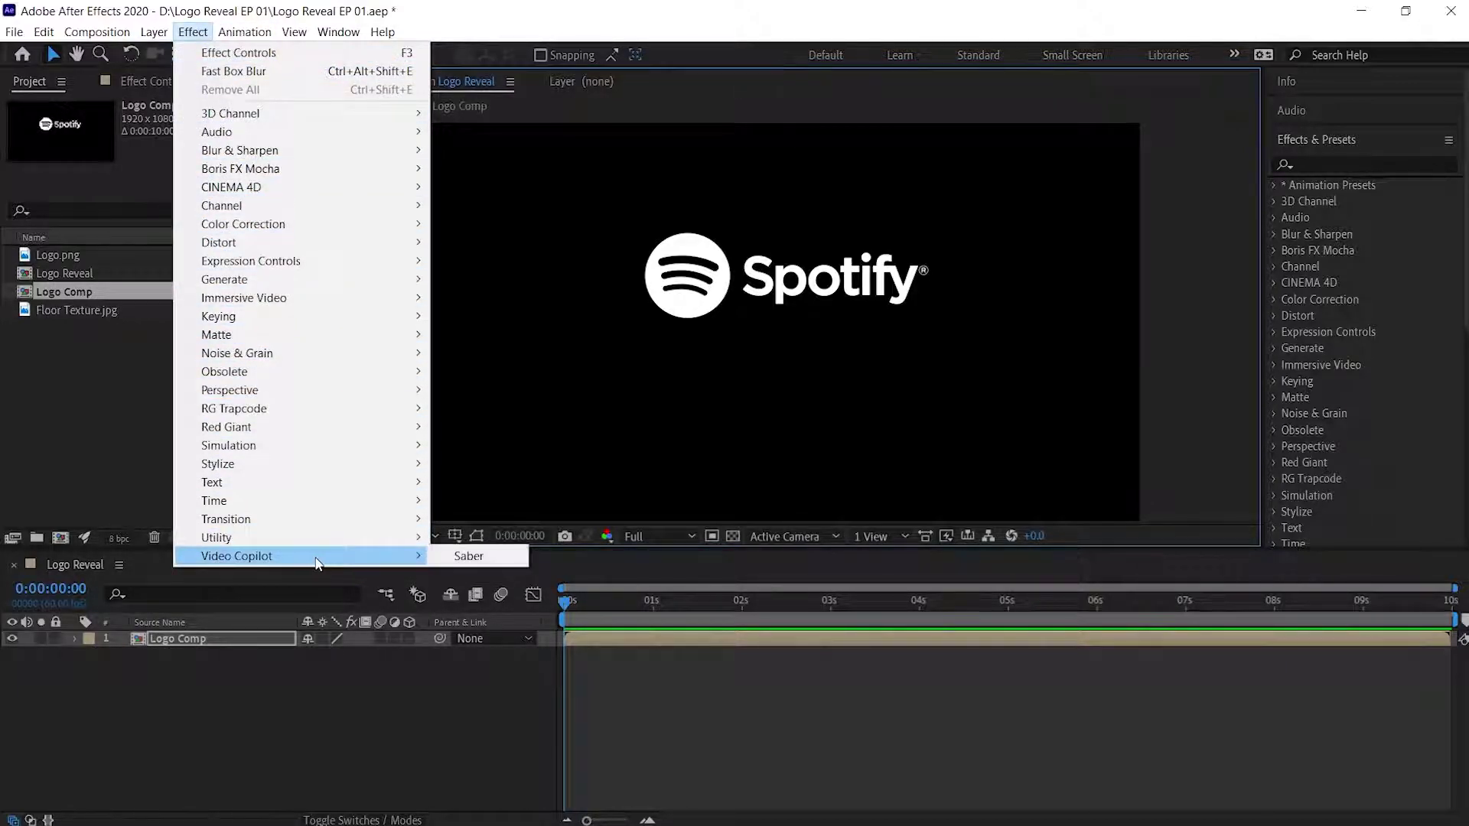
Apply Saber with the Arc Reactor preset, glow colour 00FF00 and Core Type Layer Masks.
click(451, 562)
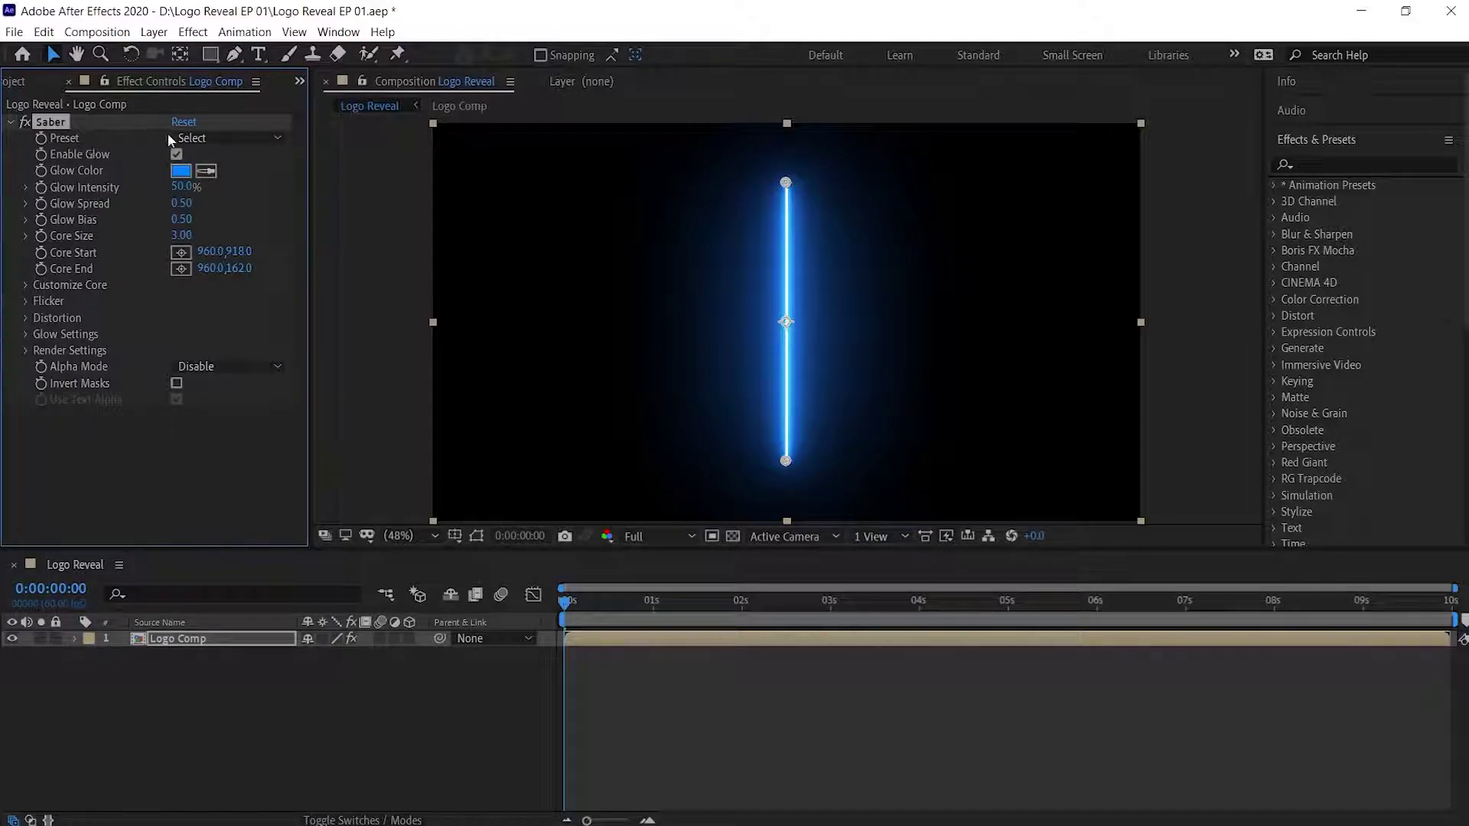
click(205, 136)
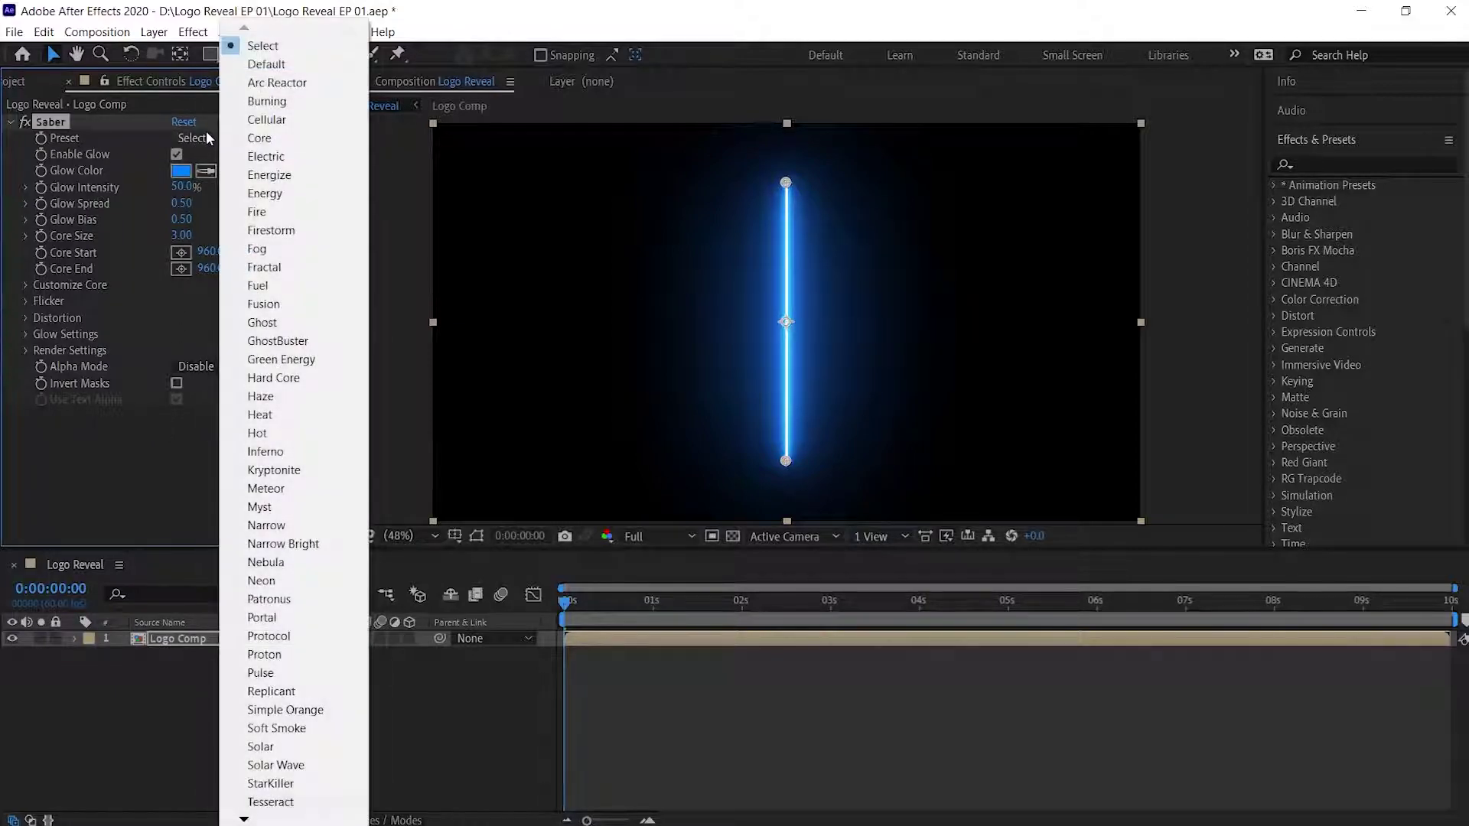
click(277, 83)
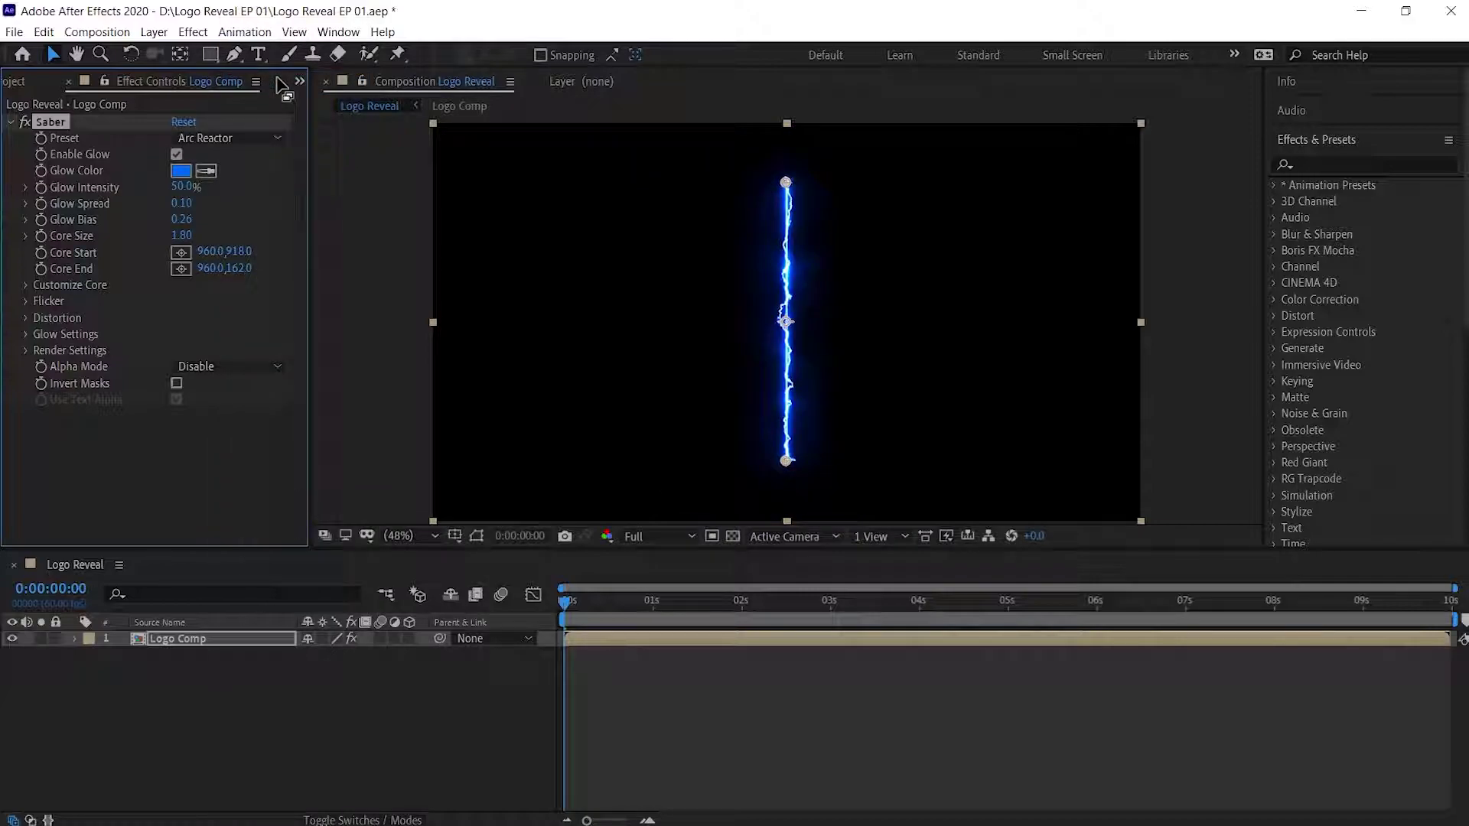
click(181, 170)
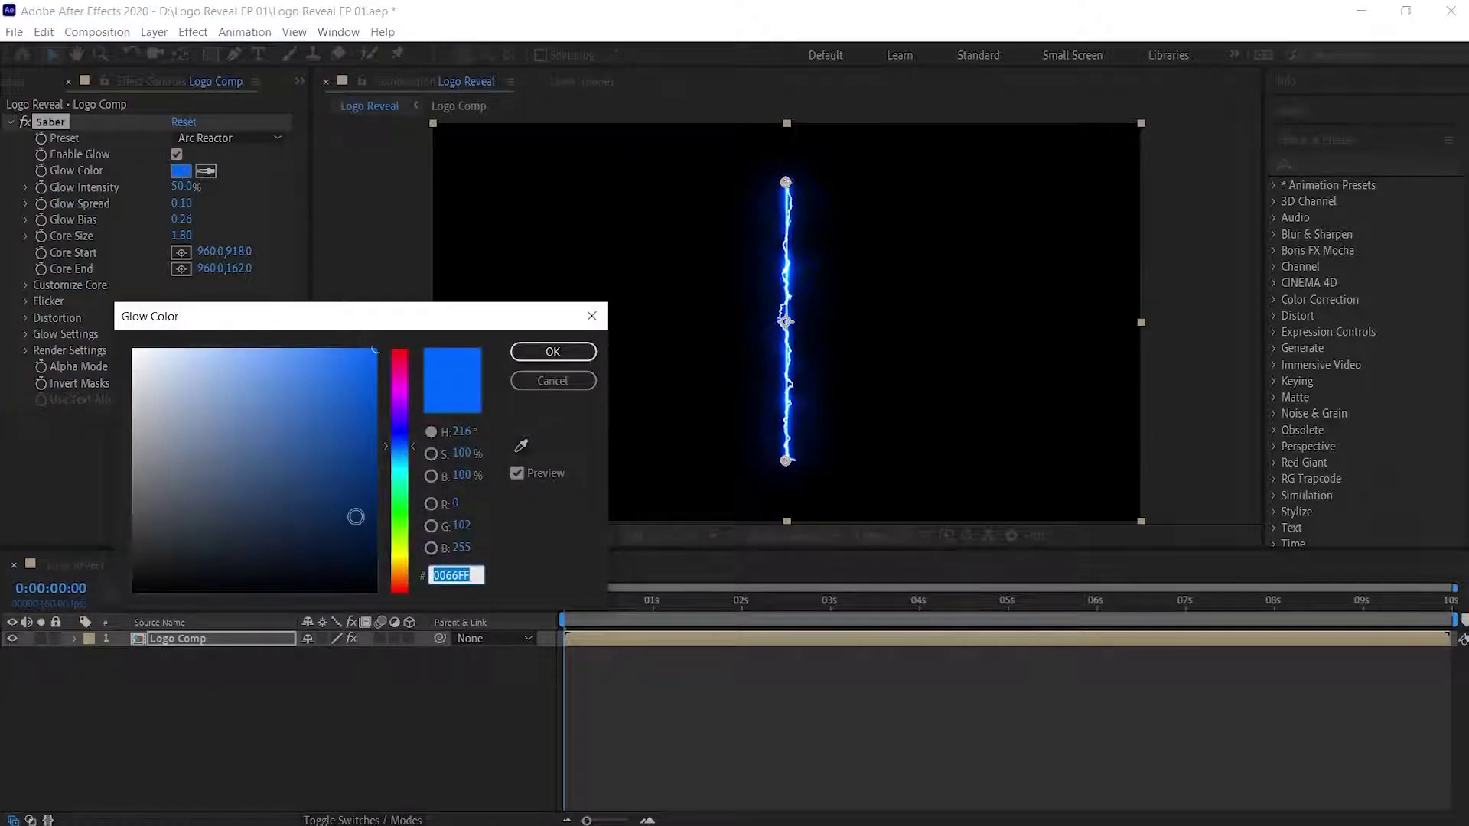
text(00FF00)
click(553, 351)
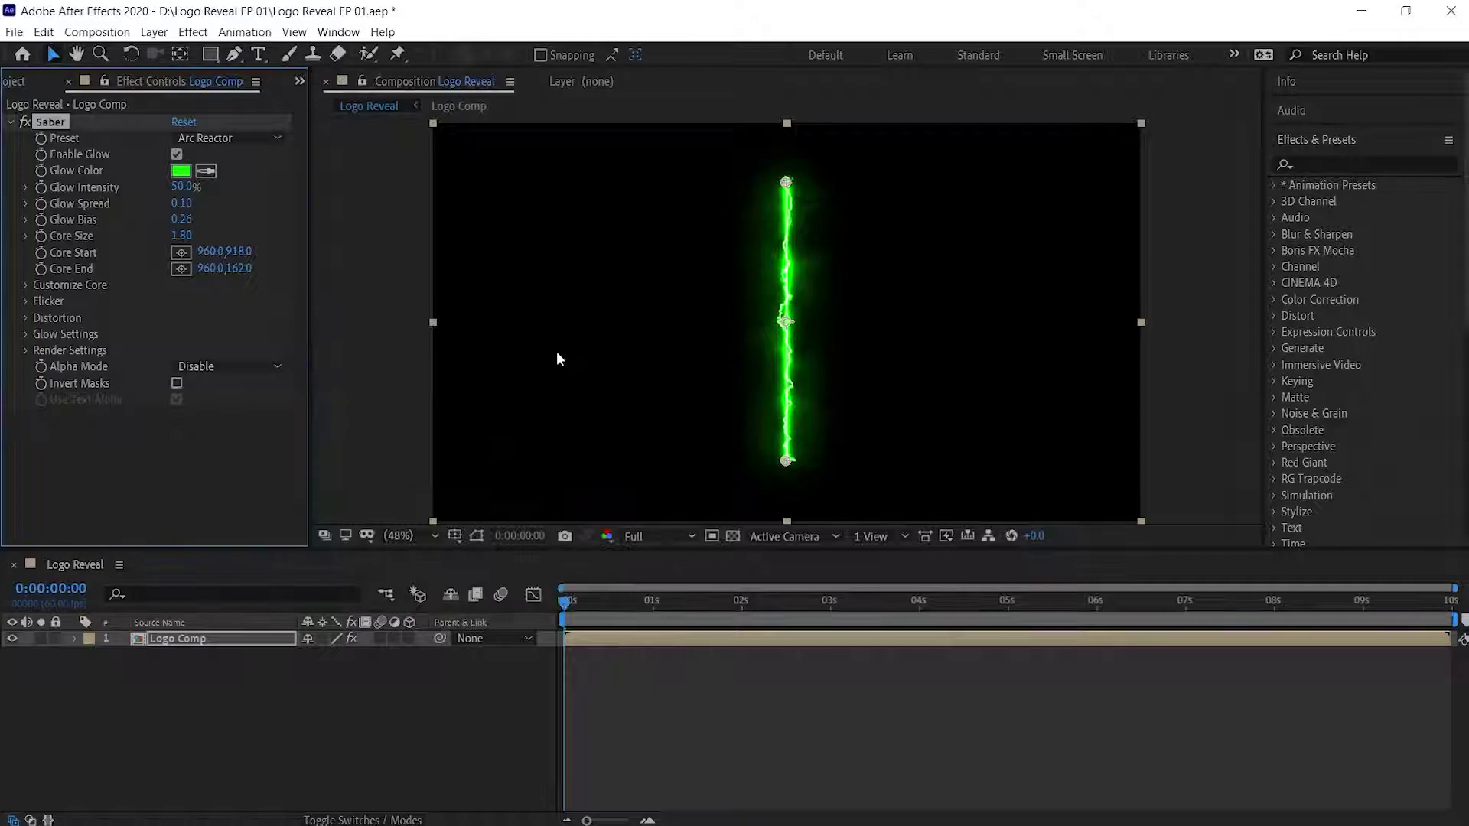
click(24, 285)
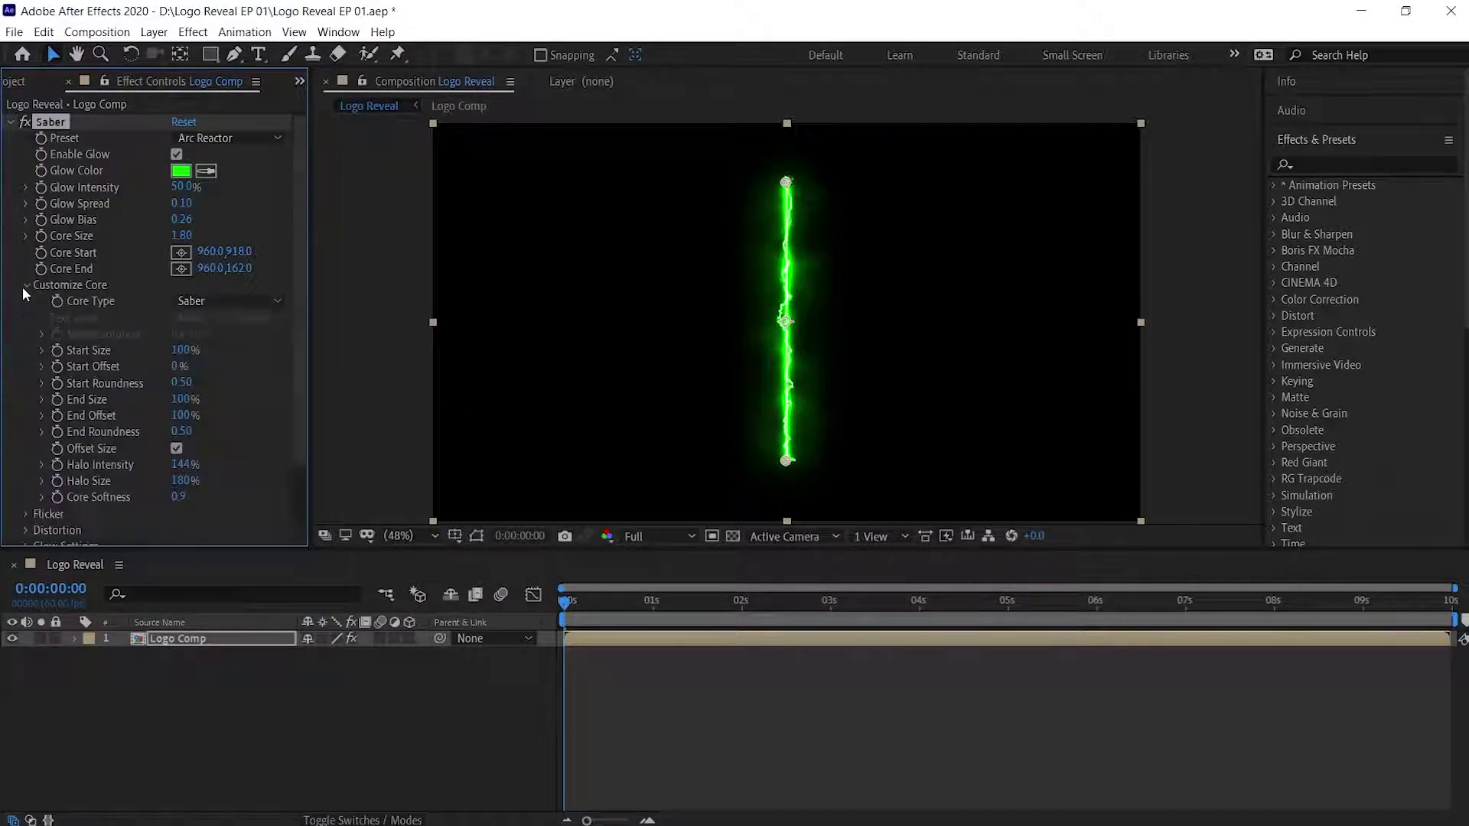
click(196, 305)
click(222, 336)
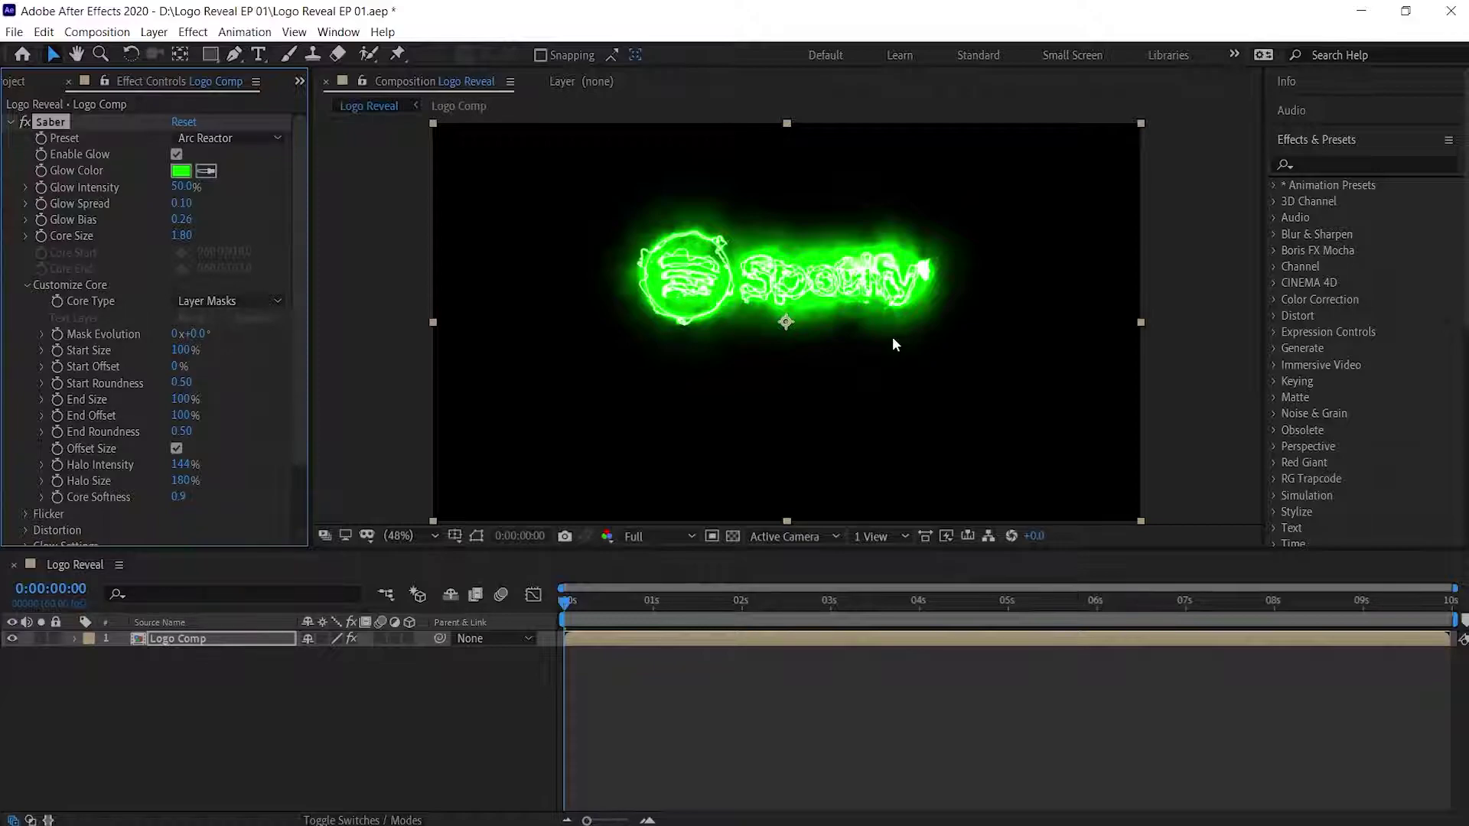
Set glow intensity 28%, Start Size 0%, Start Offset 100%, and End Offset 0% at 1:35.
drag(194, 186, 170, 188)
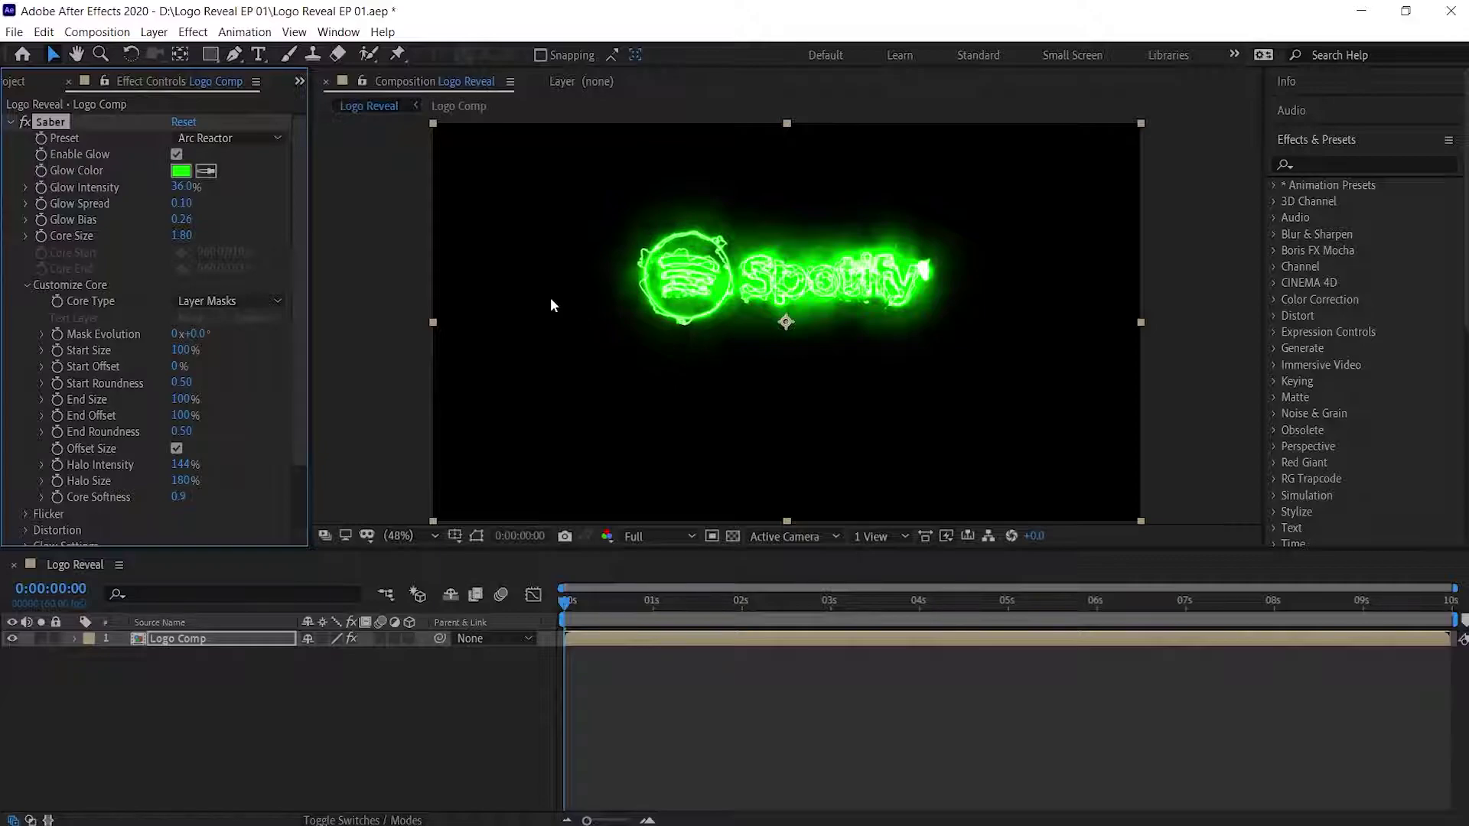
click(57, 334)
click(58, 416)
drag(190, 358, 77, 364)
drag(173, 366, 269, 362)
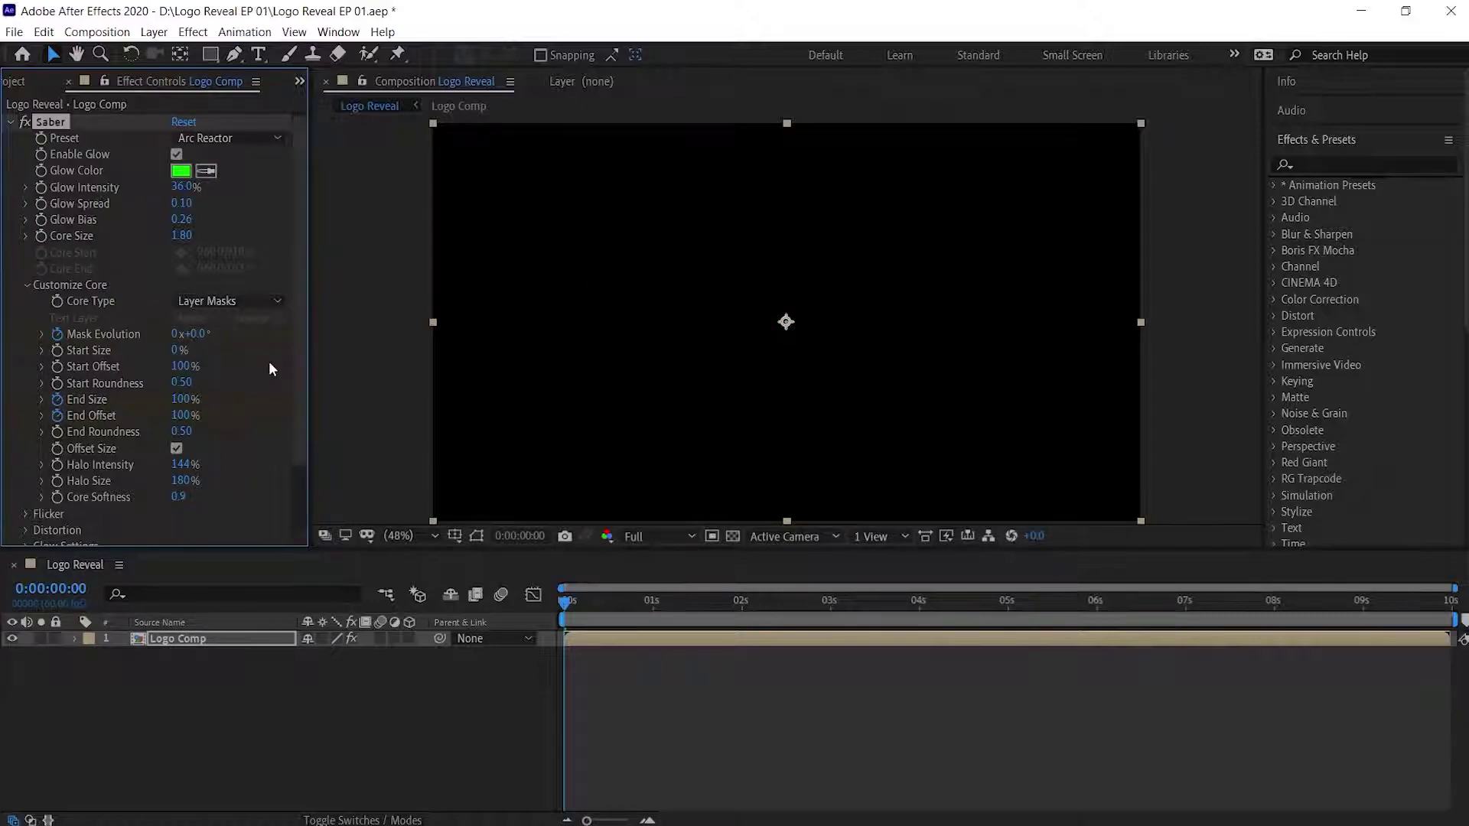
drag(564, 603, 704, 603)
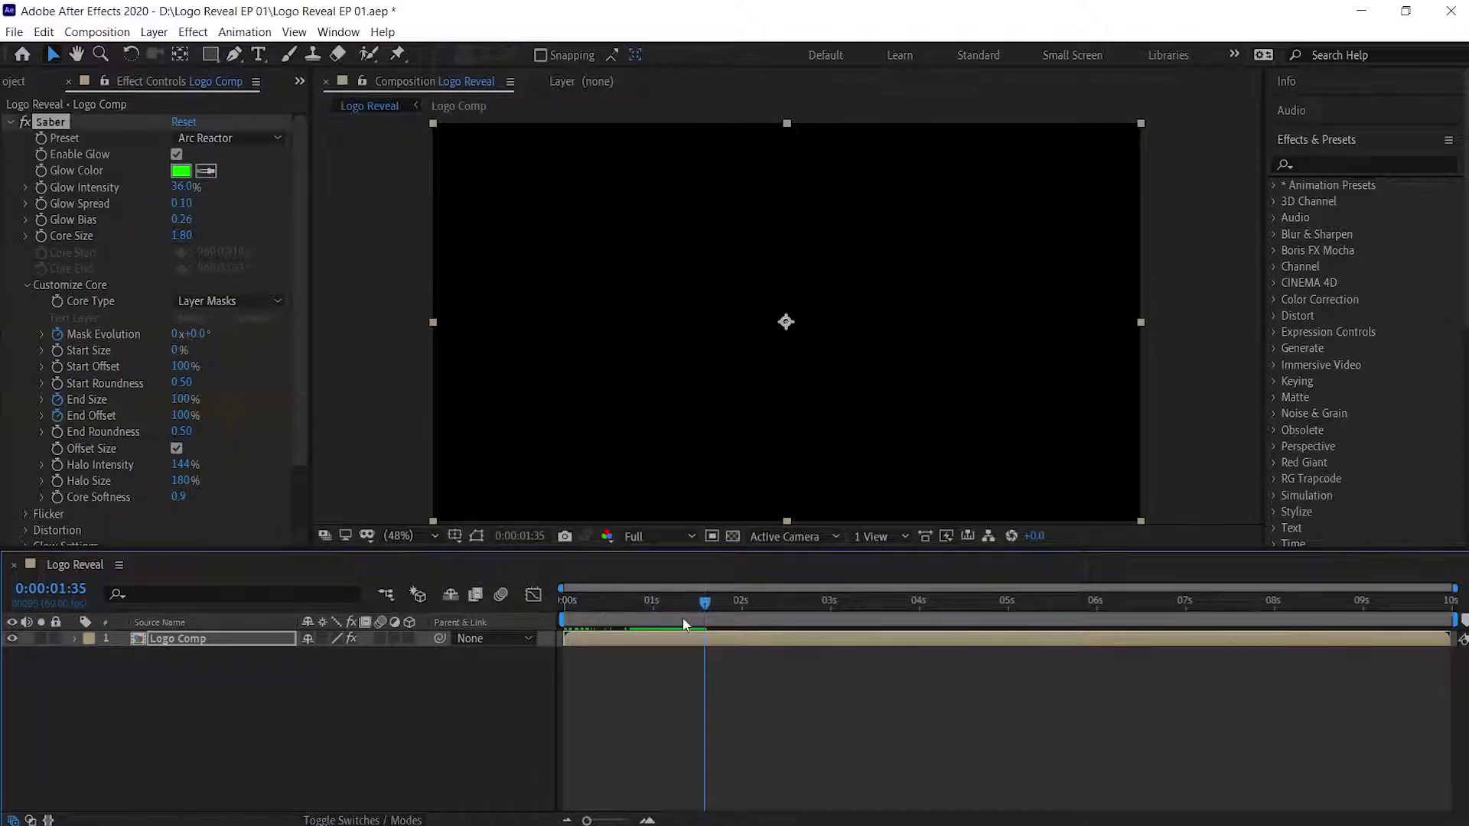
drag(190, 417, 94, 418)
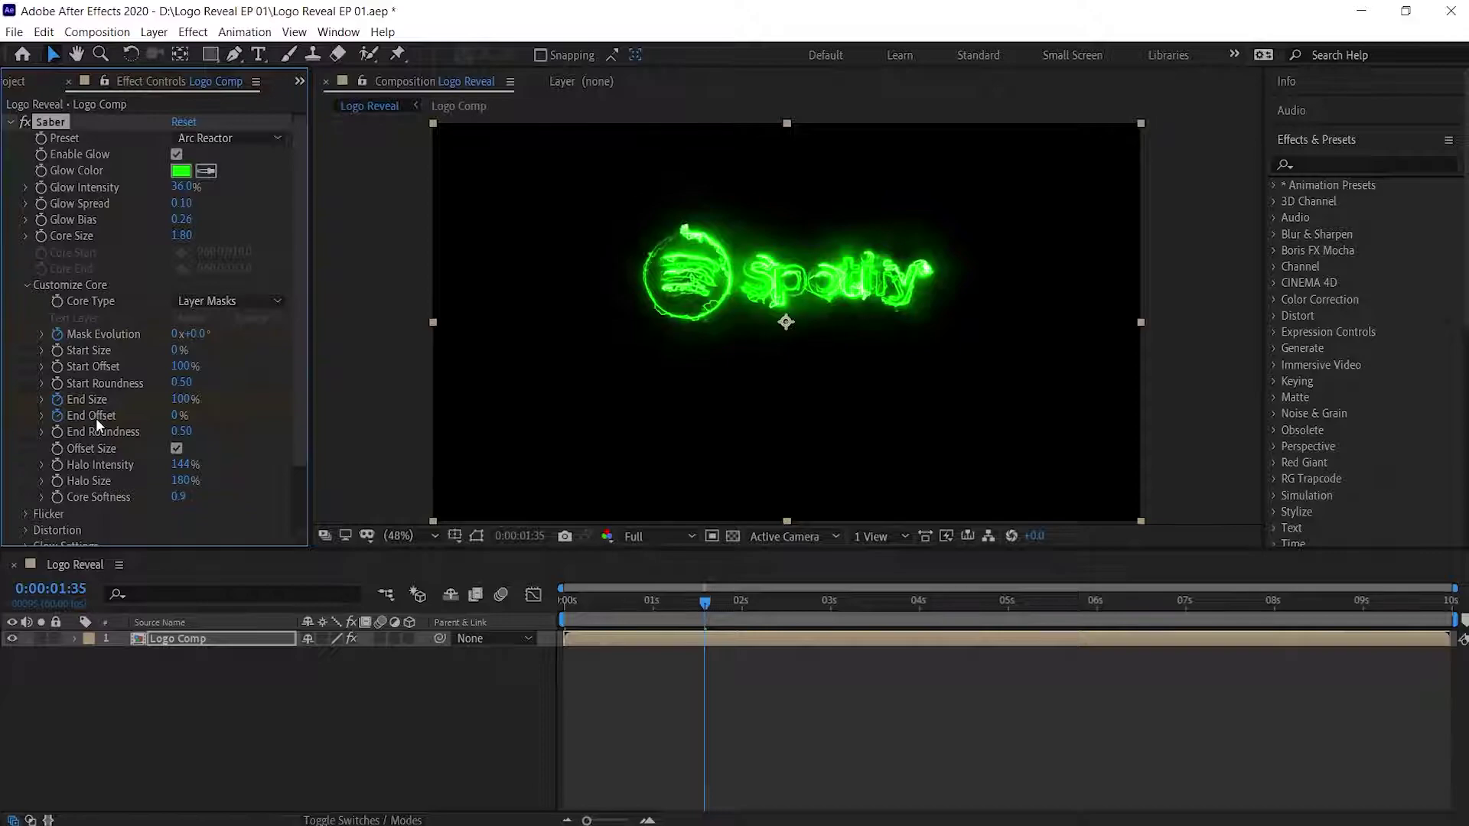
Add hold keyframes for End Size and End Offset at 3:47.
drag(704, 605, 900, 601)
click(74, 640)
click(91, 672)
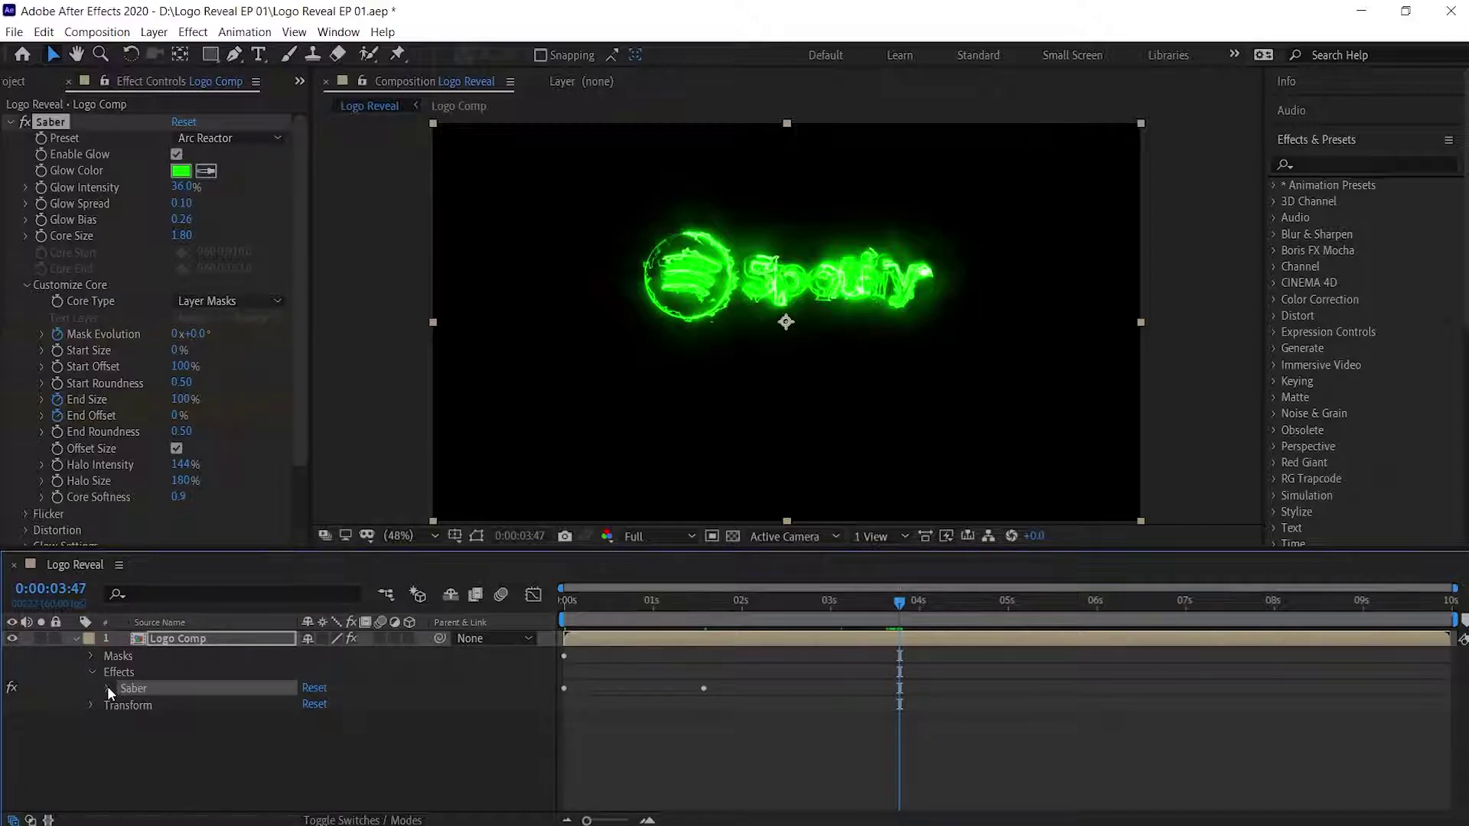
click(107, 686)
scroll(107, 686, down, 3)
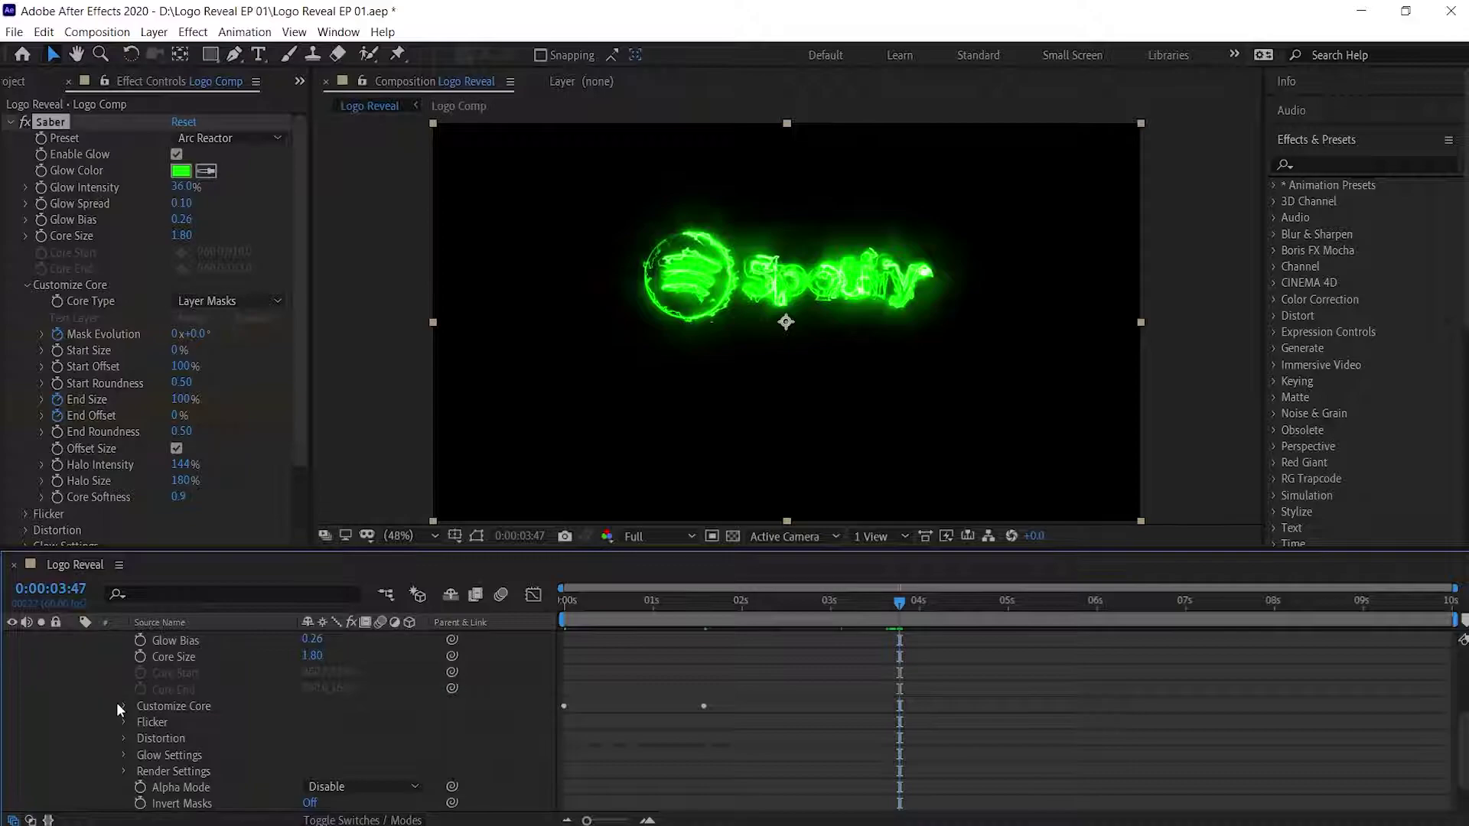
click(123, 706)
scroll(124, 707, down, 2)
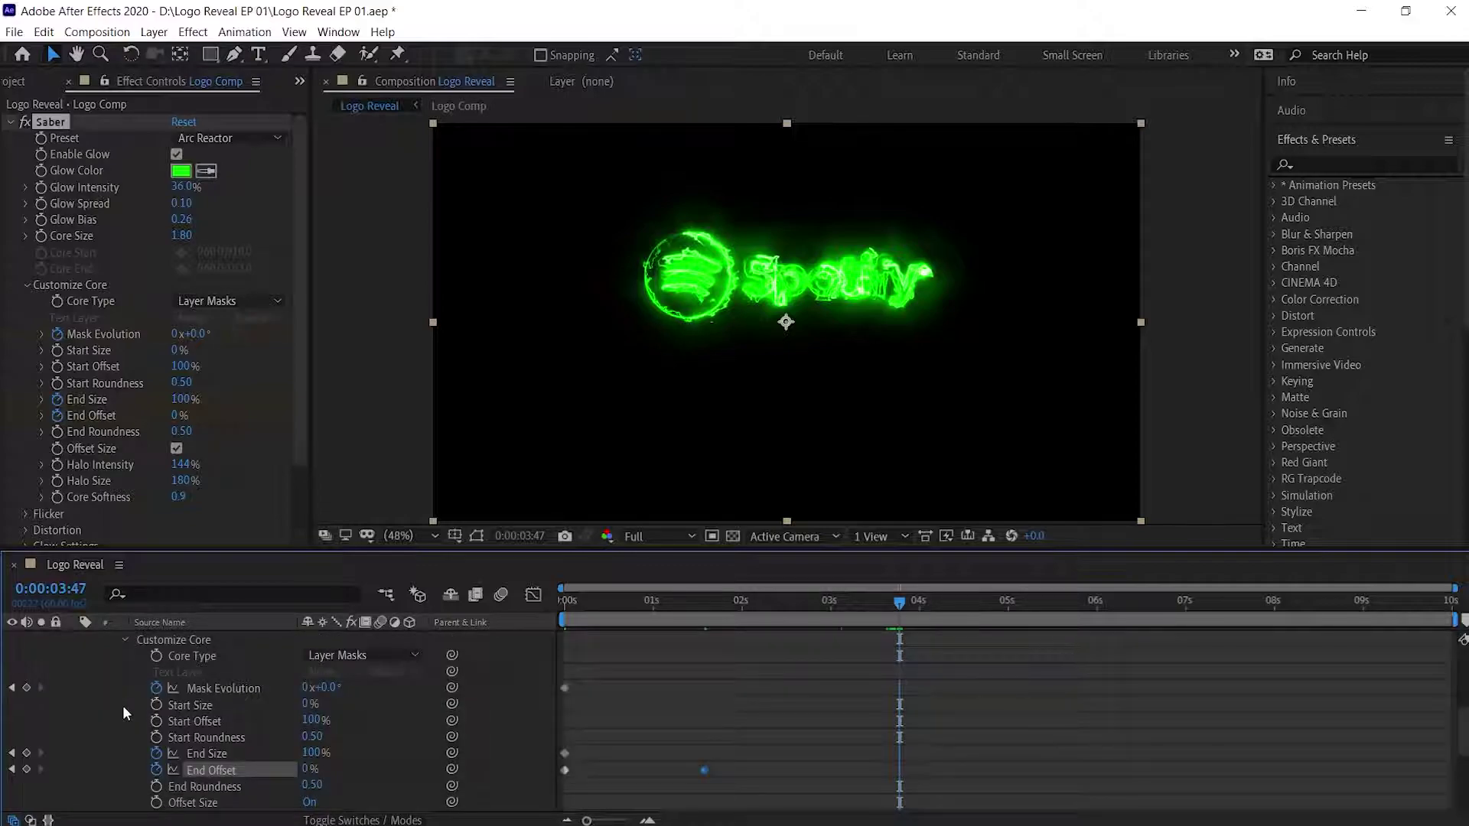
click(26, 753)
click(26, 769)
At 5:24, keyframe End Size to 0% and End Offset to 100%.
drag(900, 598, 1044, 604)
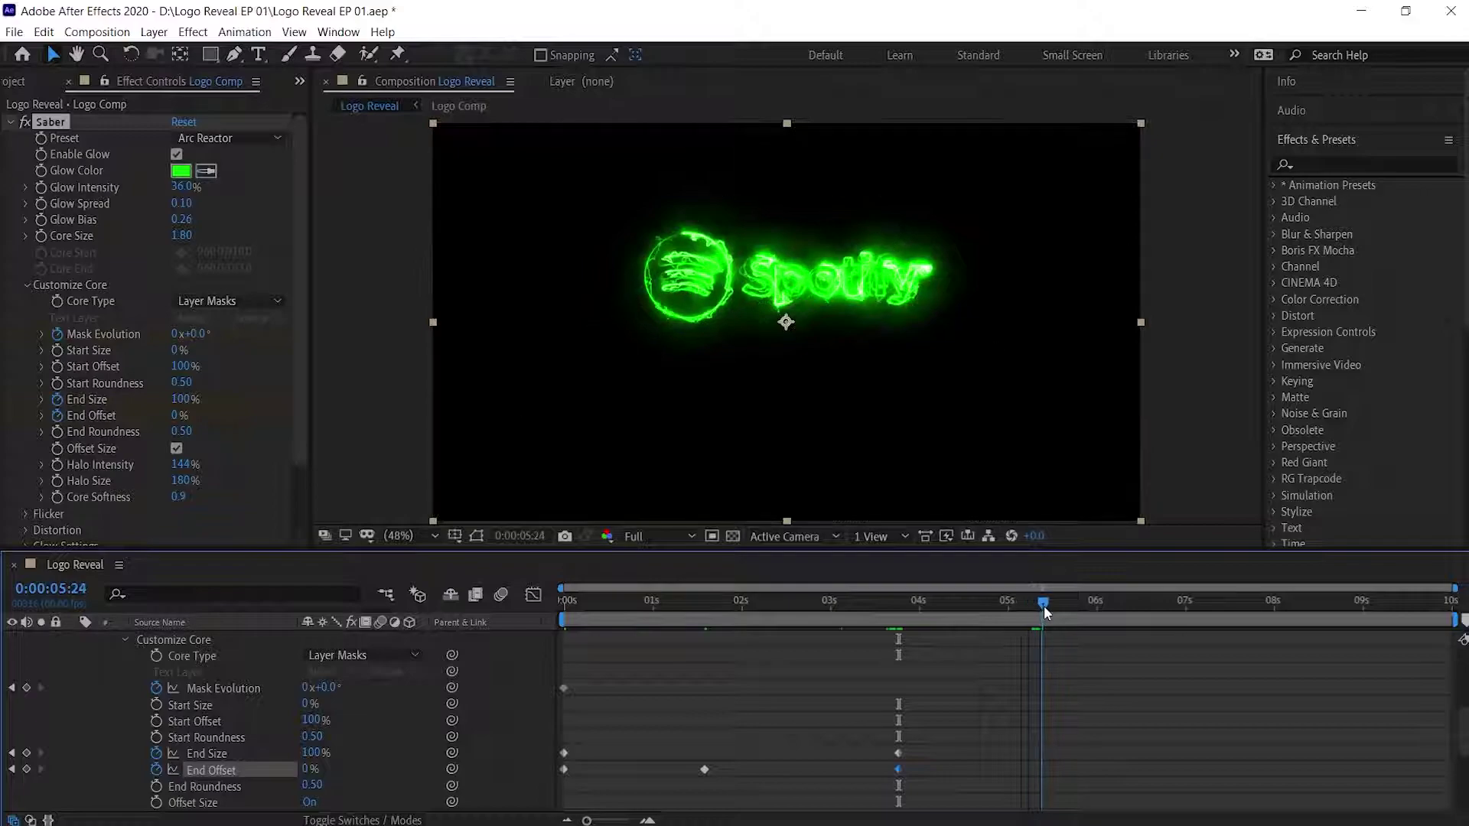
click(182, 399)
text(15)
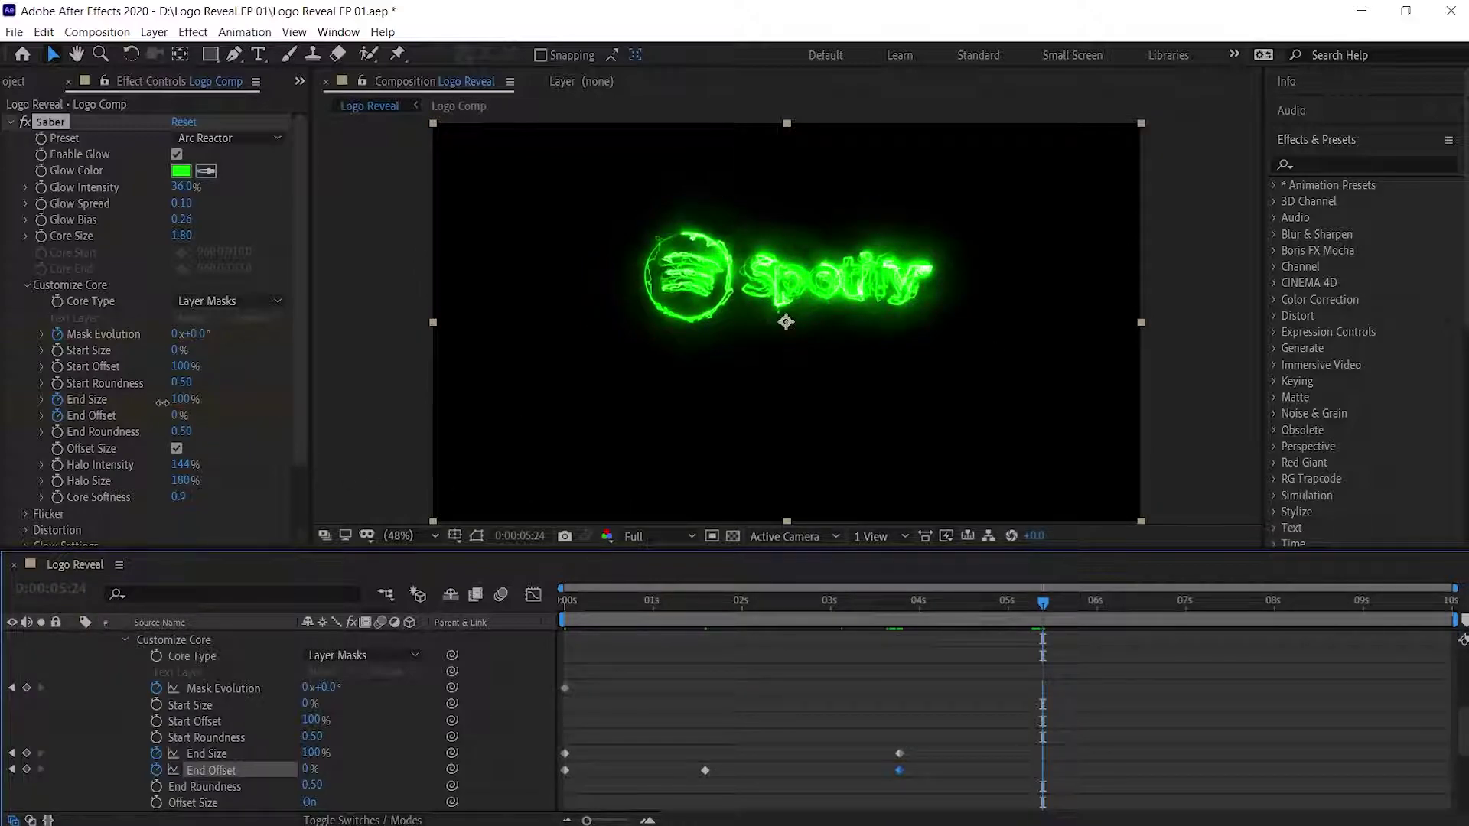
key(Return)
drag(92, 401, 77, 400)
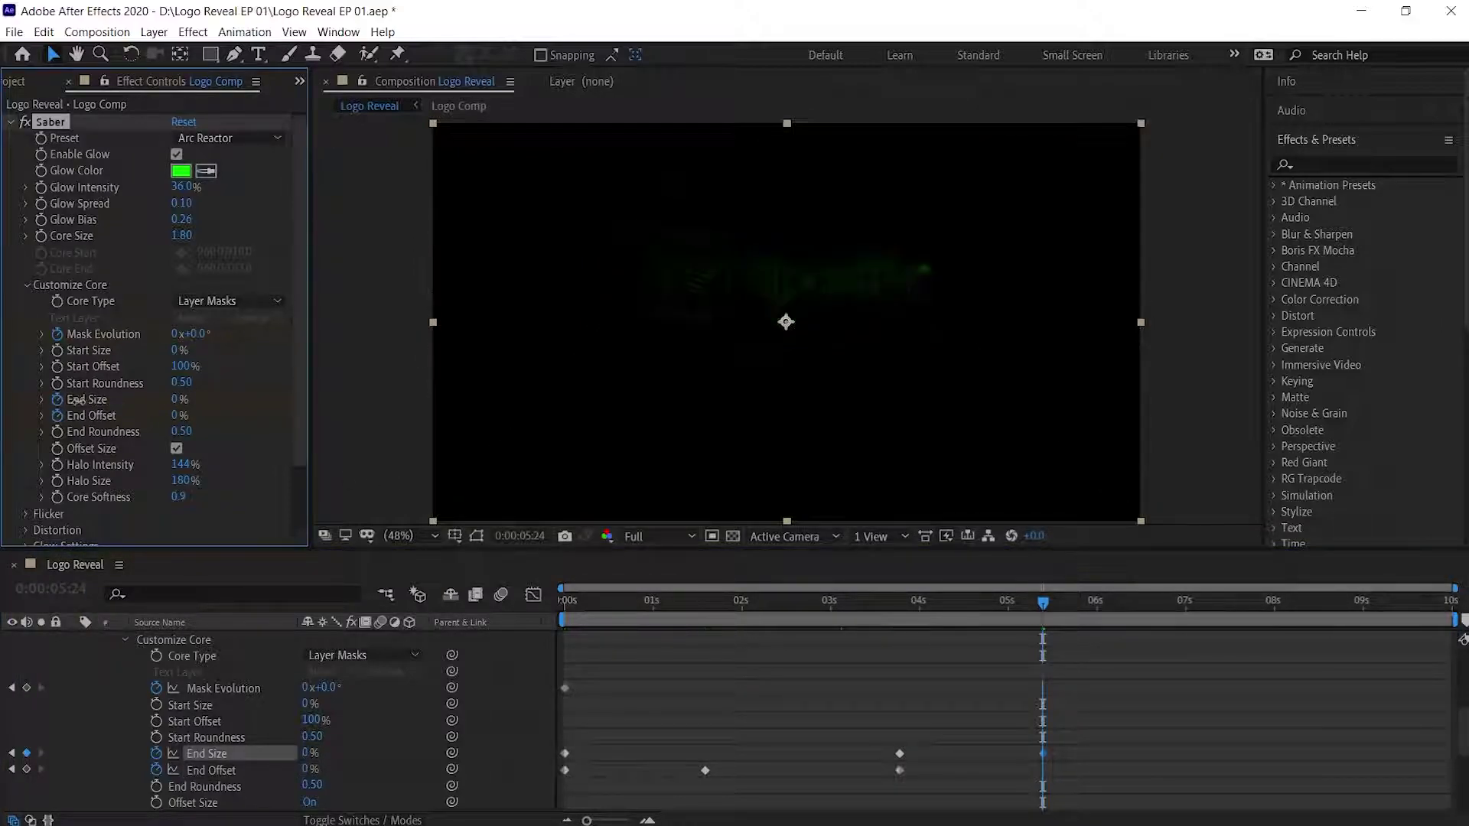
click(184, 416)
drag(186, 416, 278, 417)
Collapse the layer properties and preview the logo reveal from the start.
click(125, 639)
click(86, 650)
click(75, 638)
click(409, 638)
key(Home)
key(space)
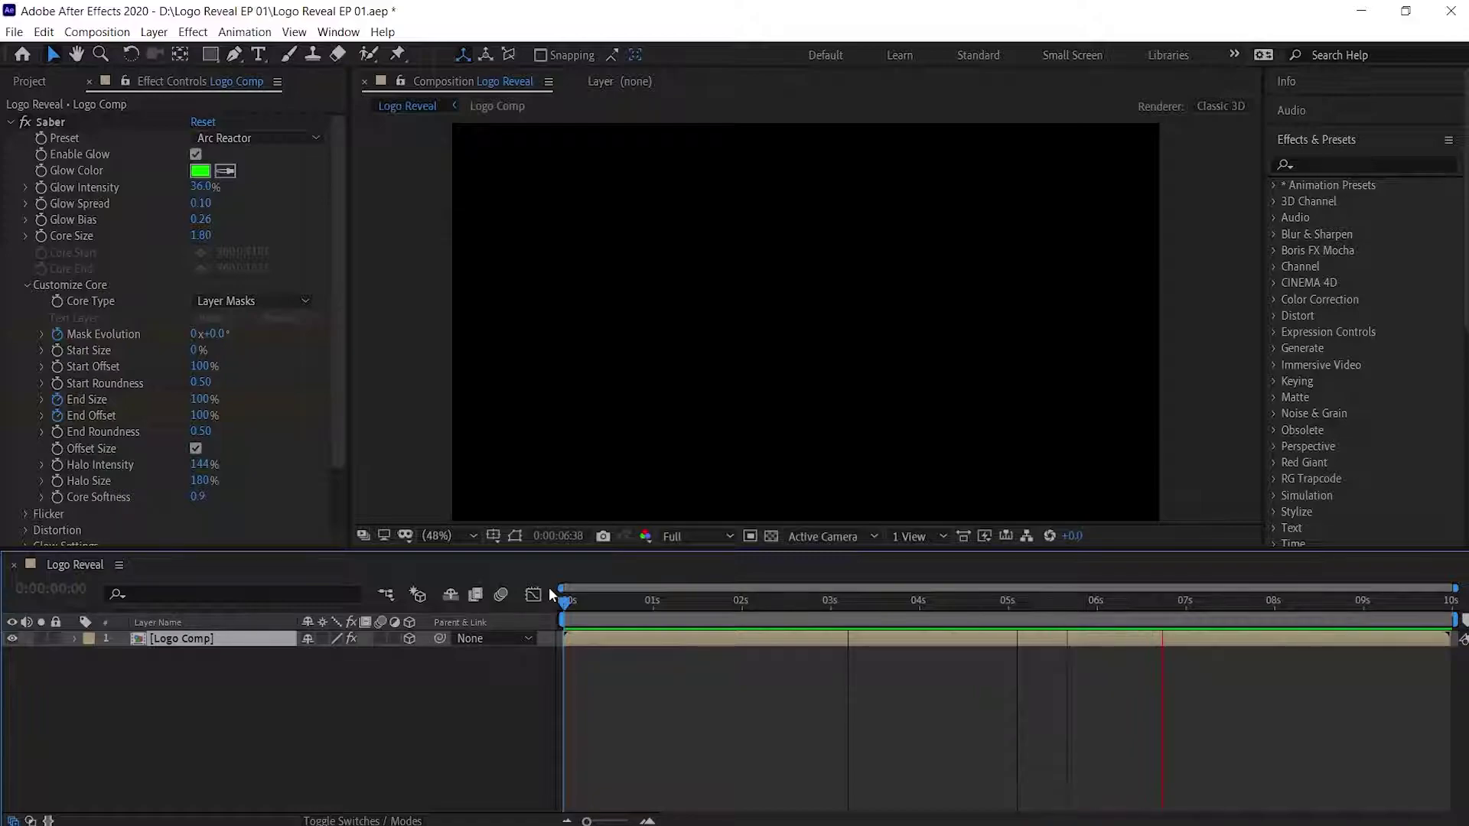
key(space)
Make Logo Comp a 3D layer and set its blending mode to Add.
click(158, 622)
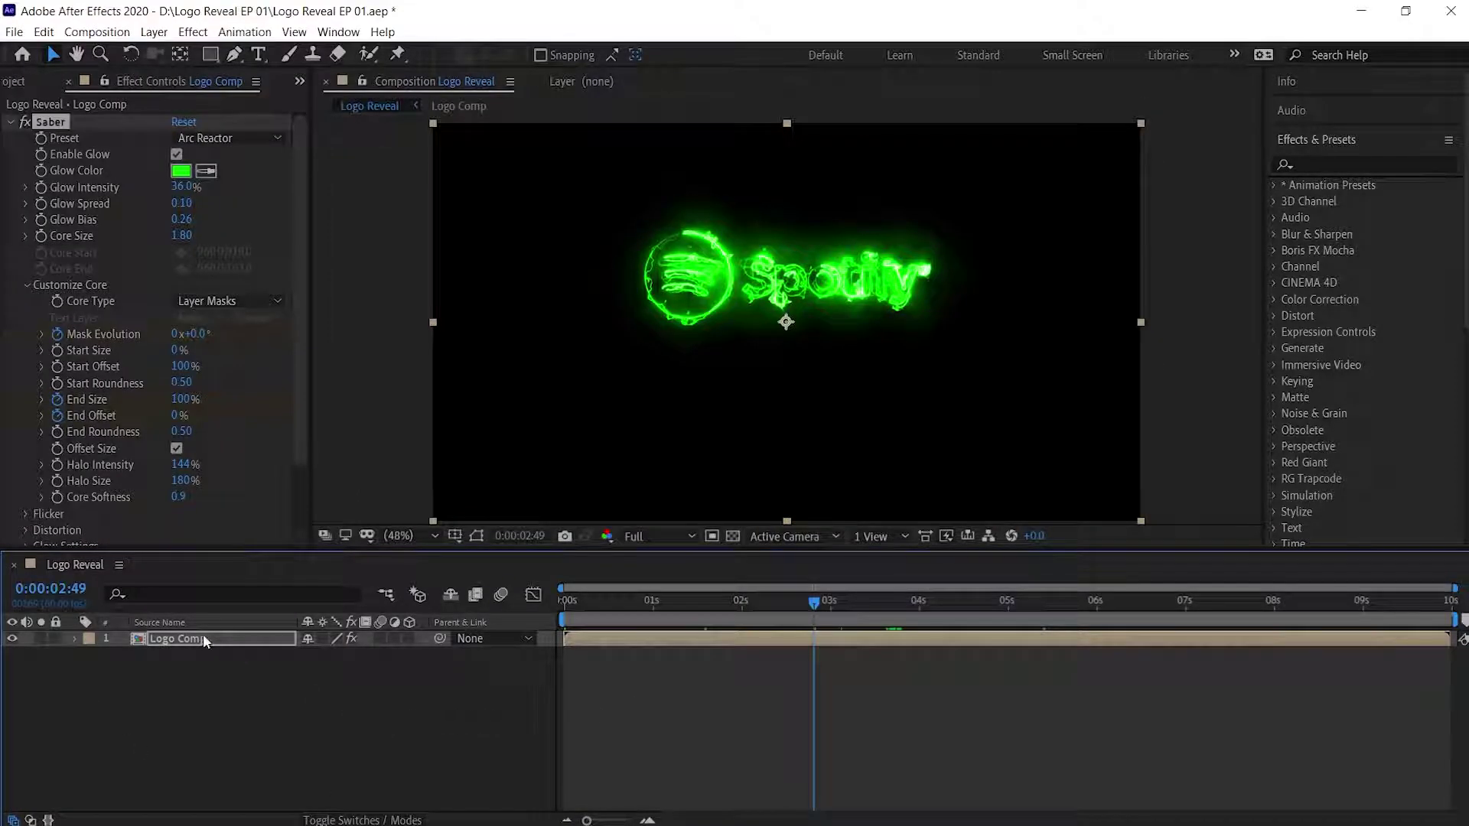
click(219, 640)
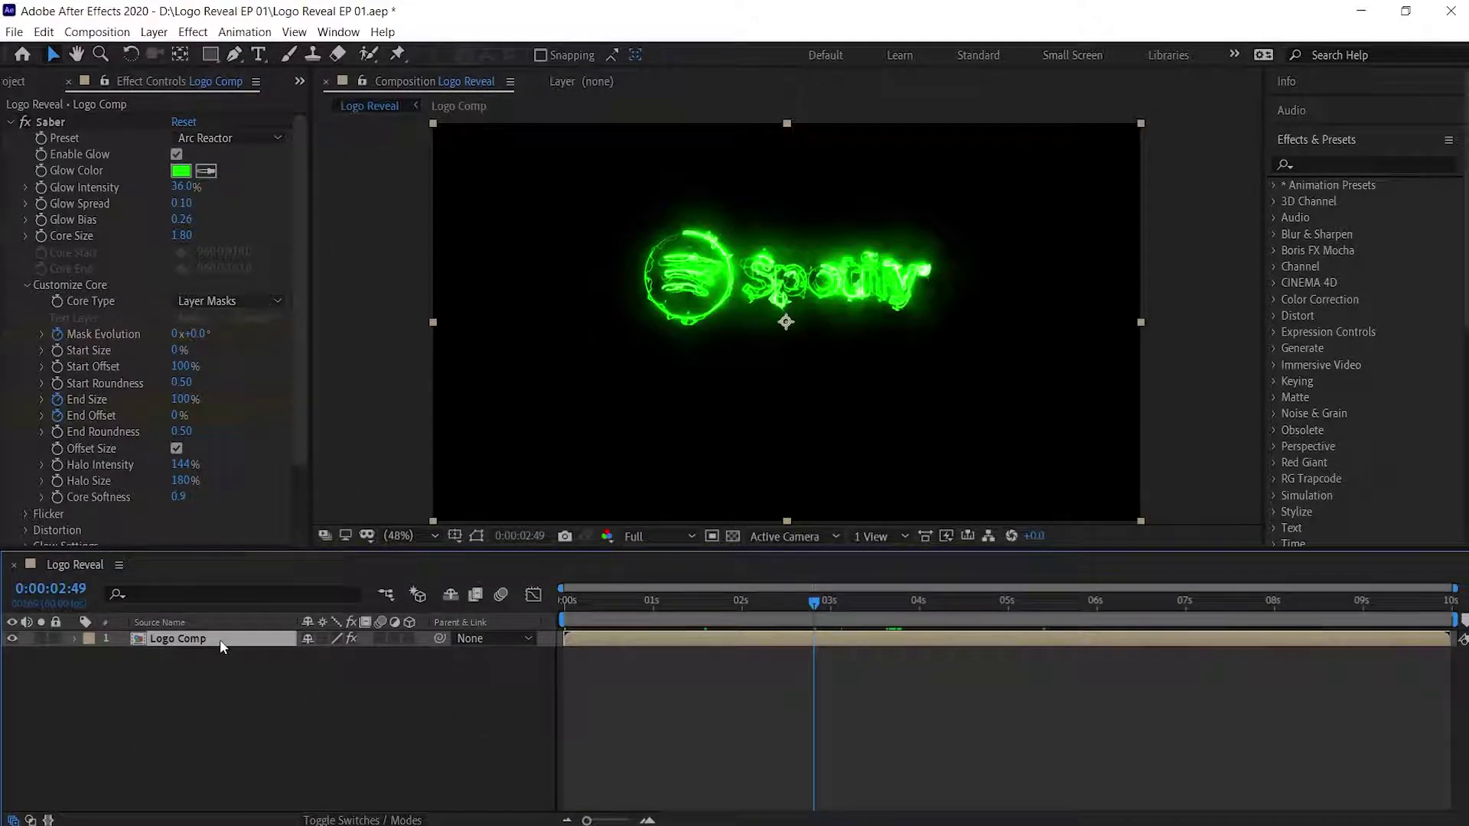
right_click(218, 639)
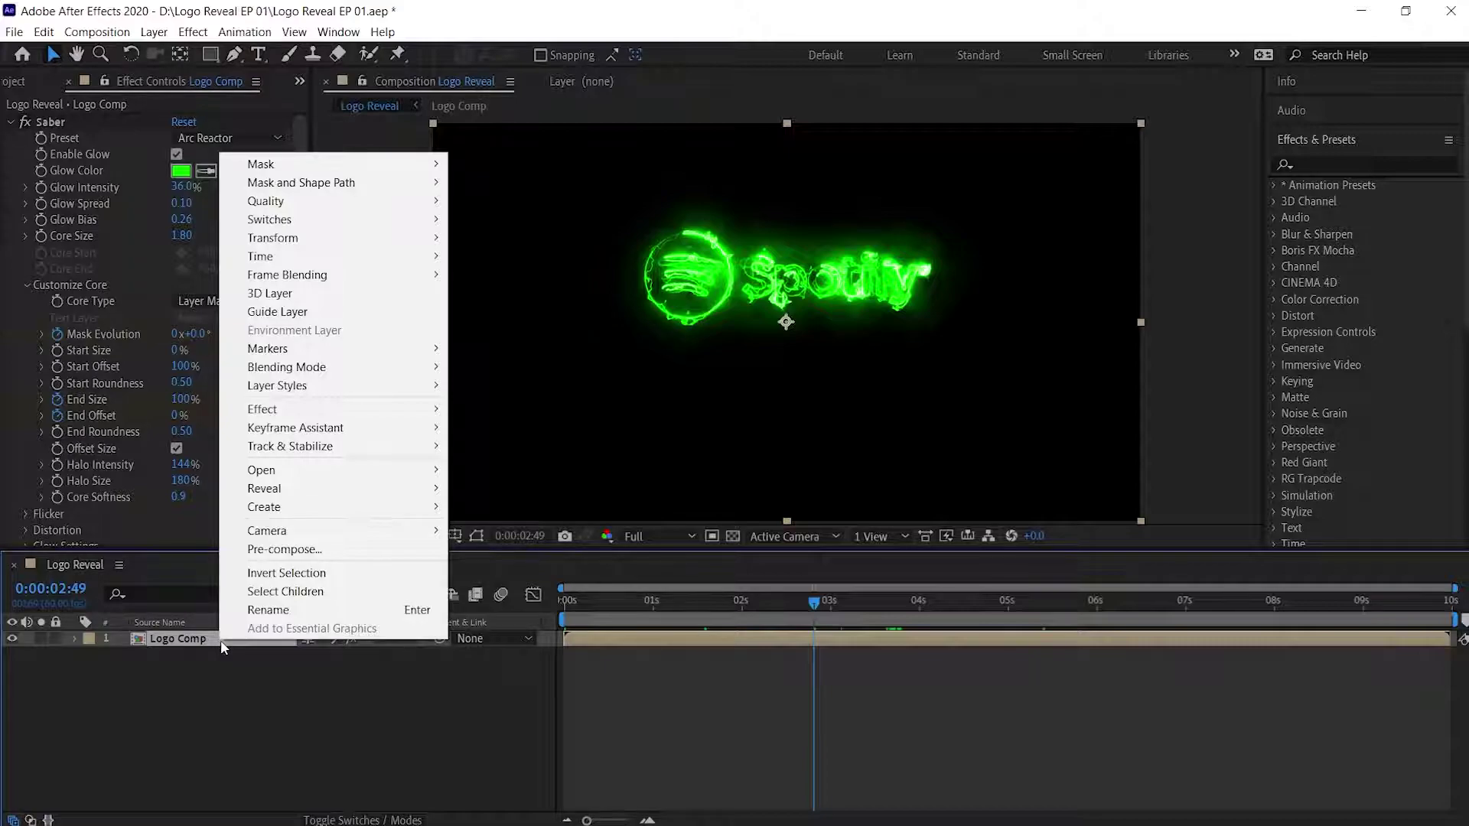
click(343, 294)
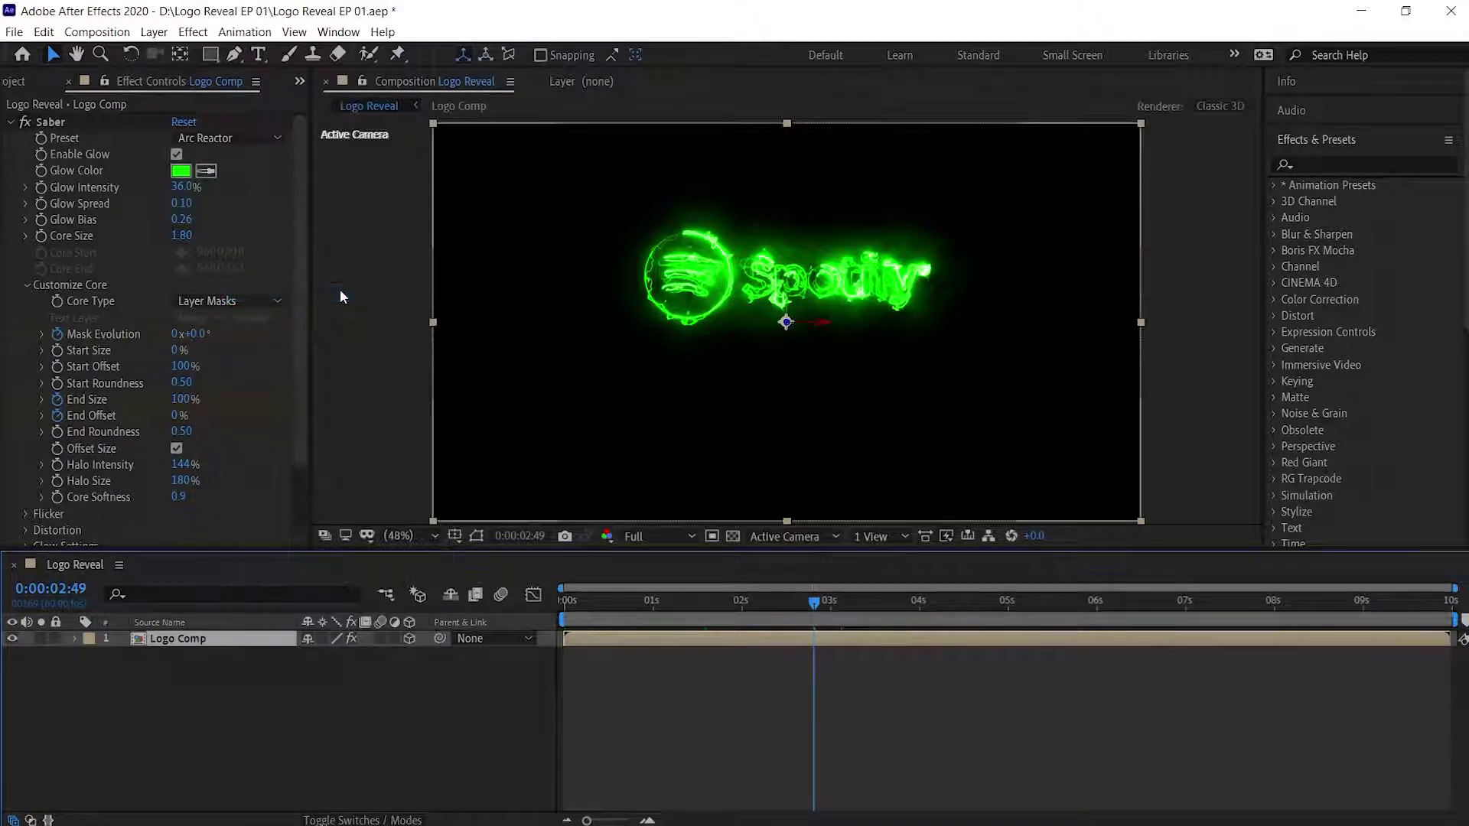
right_click(183, 642)
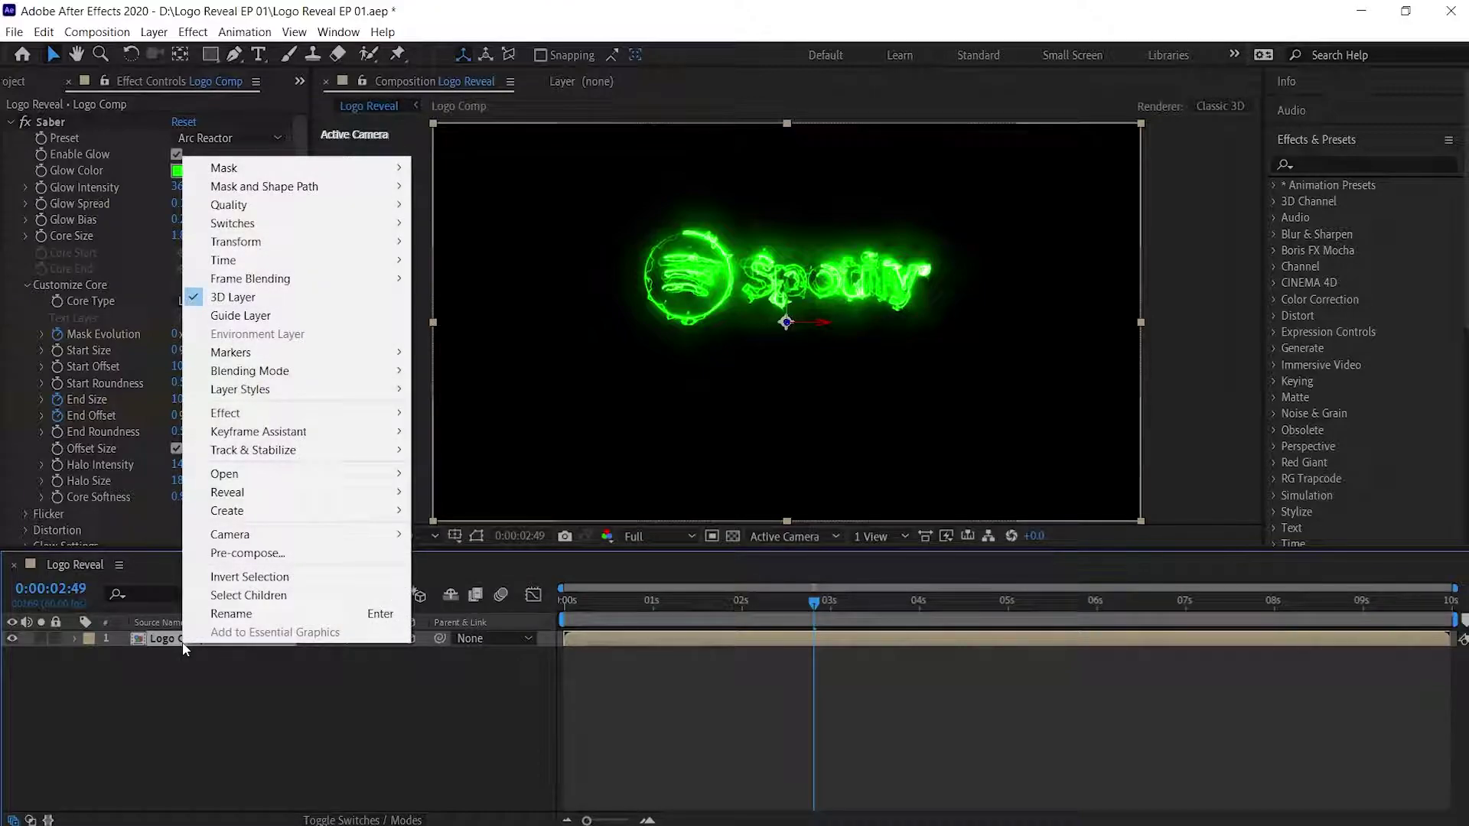
mouse_move(352, 373)
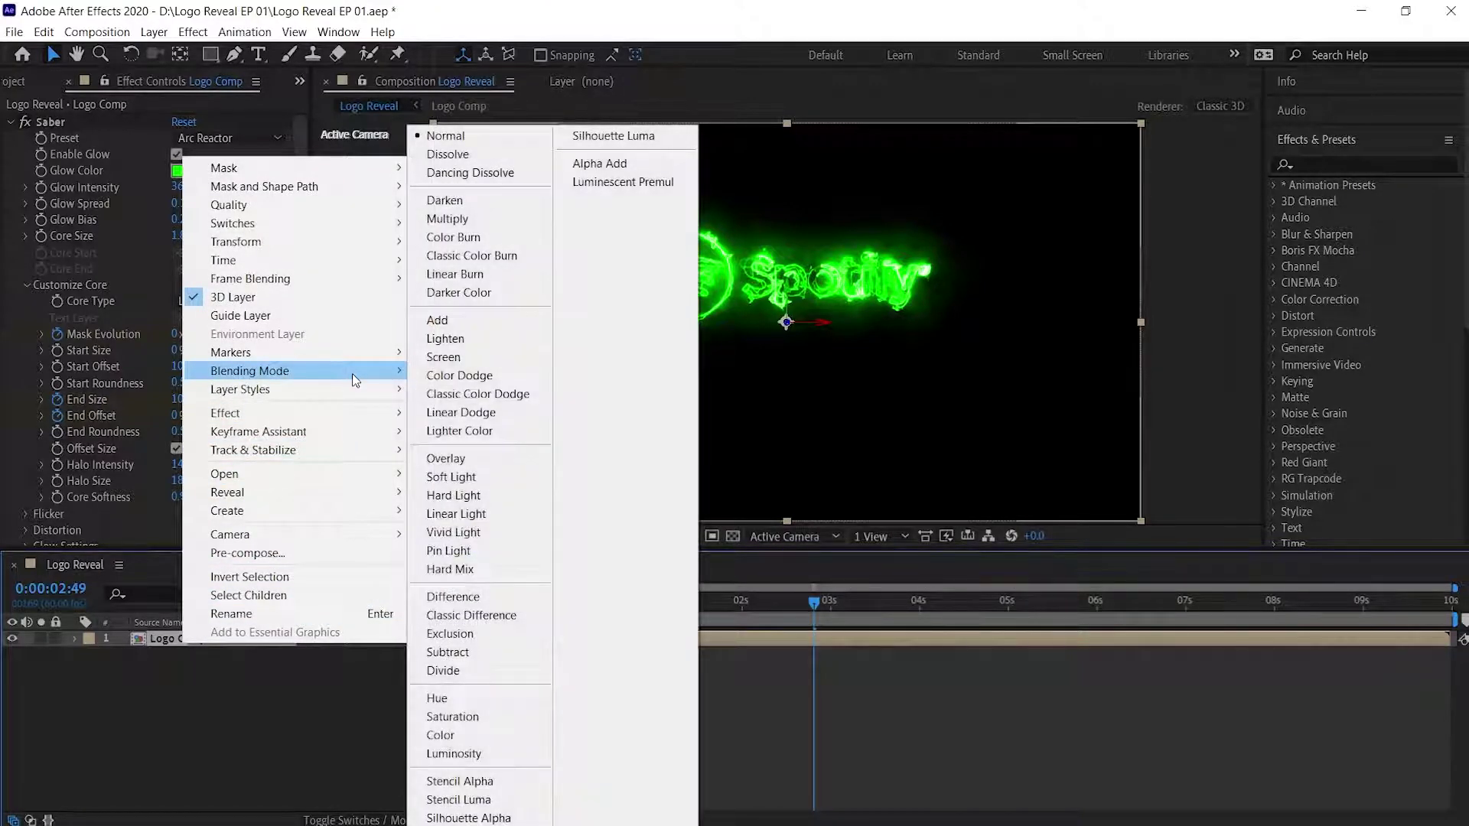
click(484, 327)
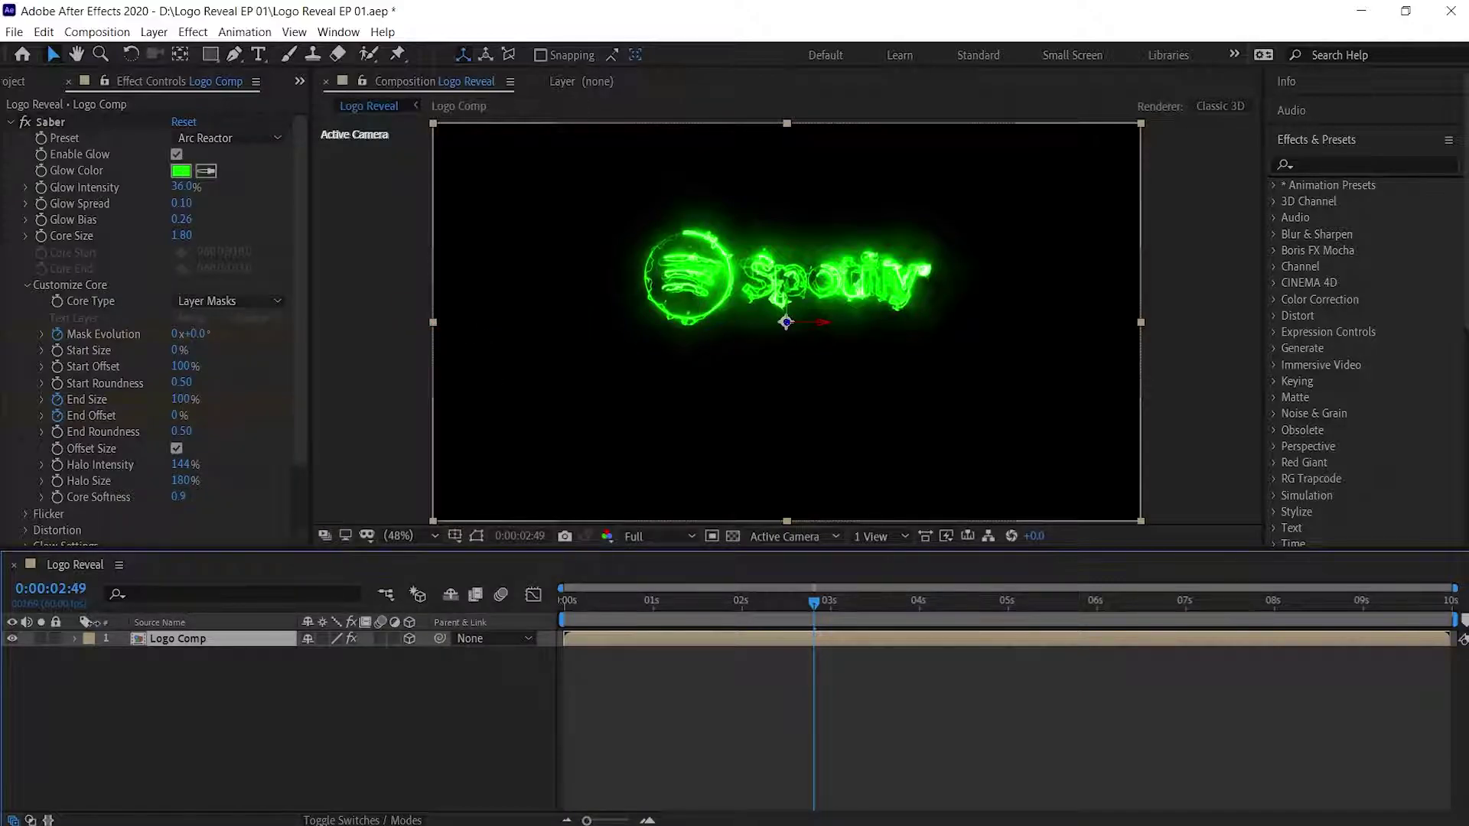
Set Logo Comp's Position Y to 535.6.
click(75, 638)
click(91, 688)
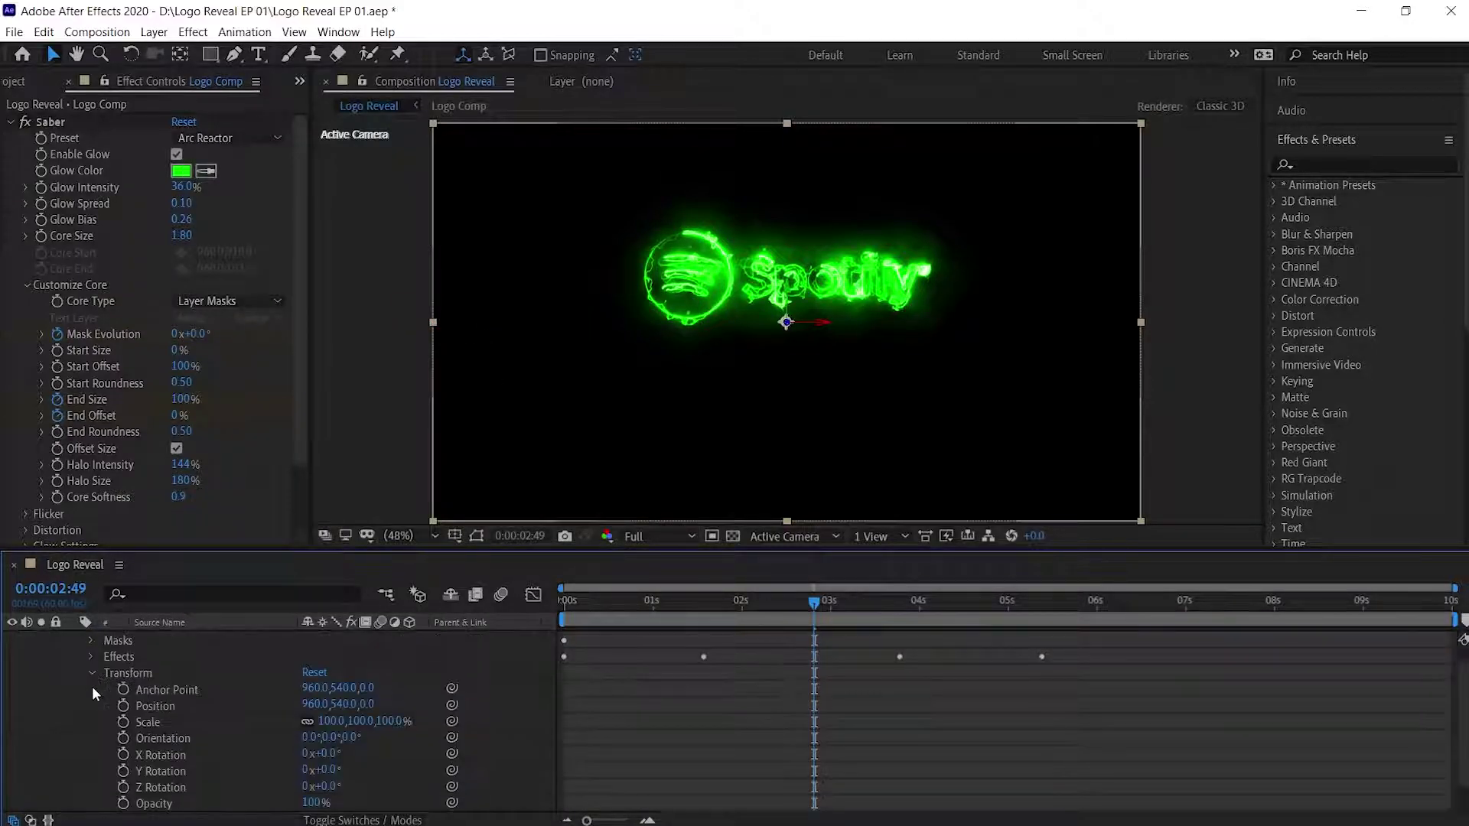
drag(335, 712, 341, 704)
click(342, 704)
key(Return)
scroll(331, 700, up, 1)
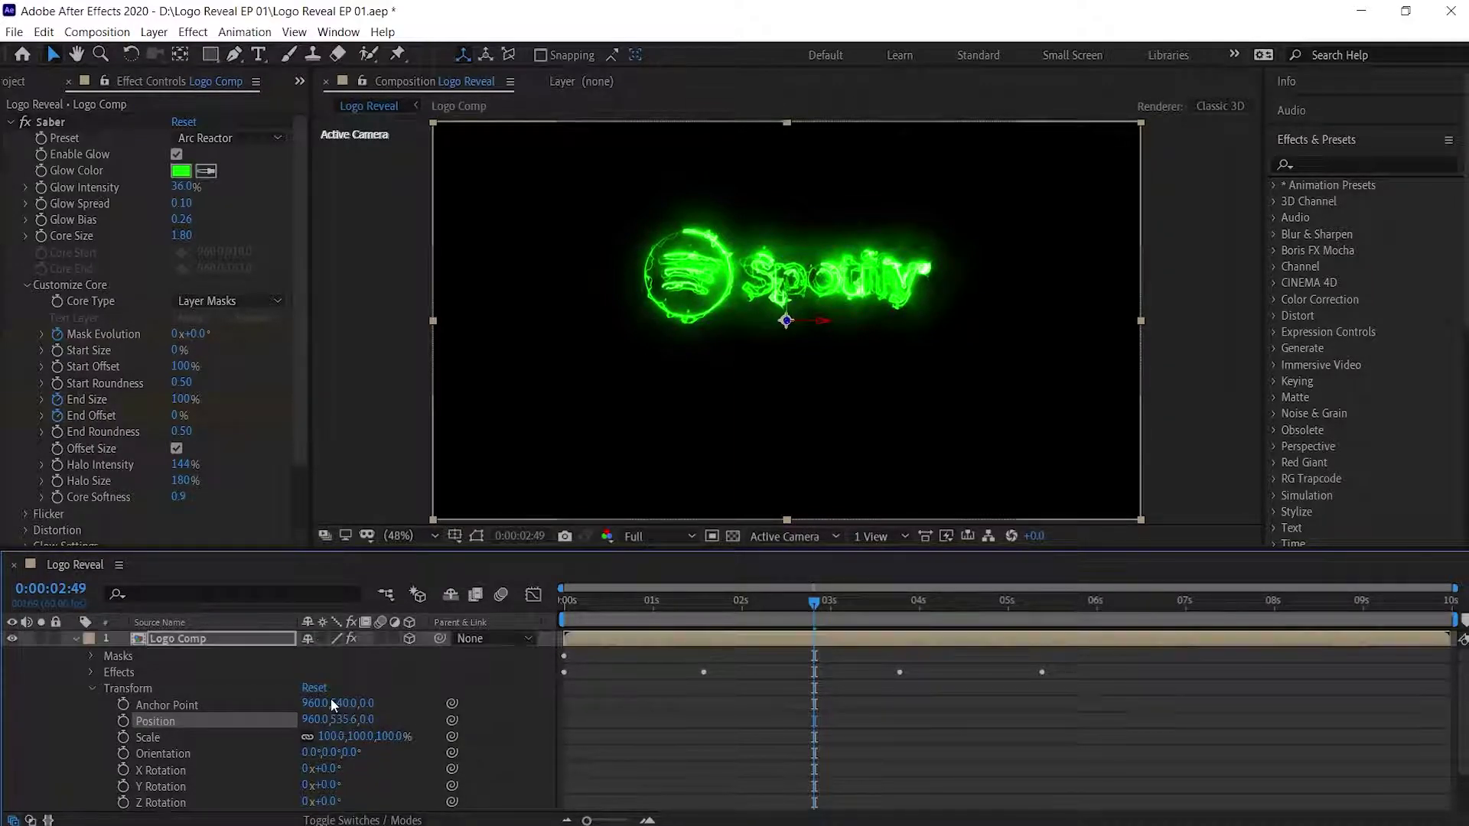
click(75, 639)
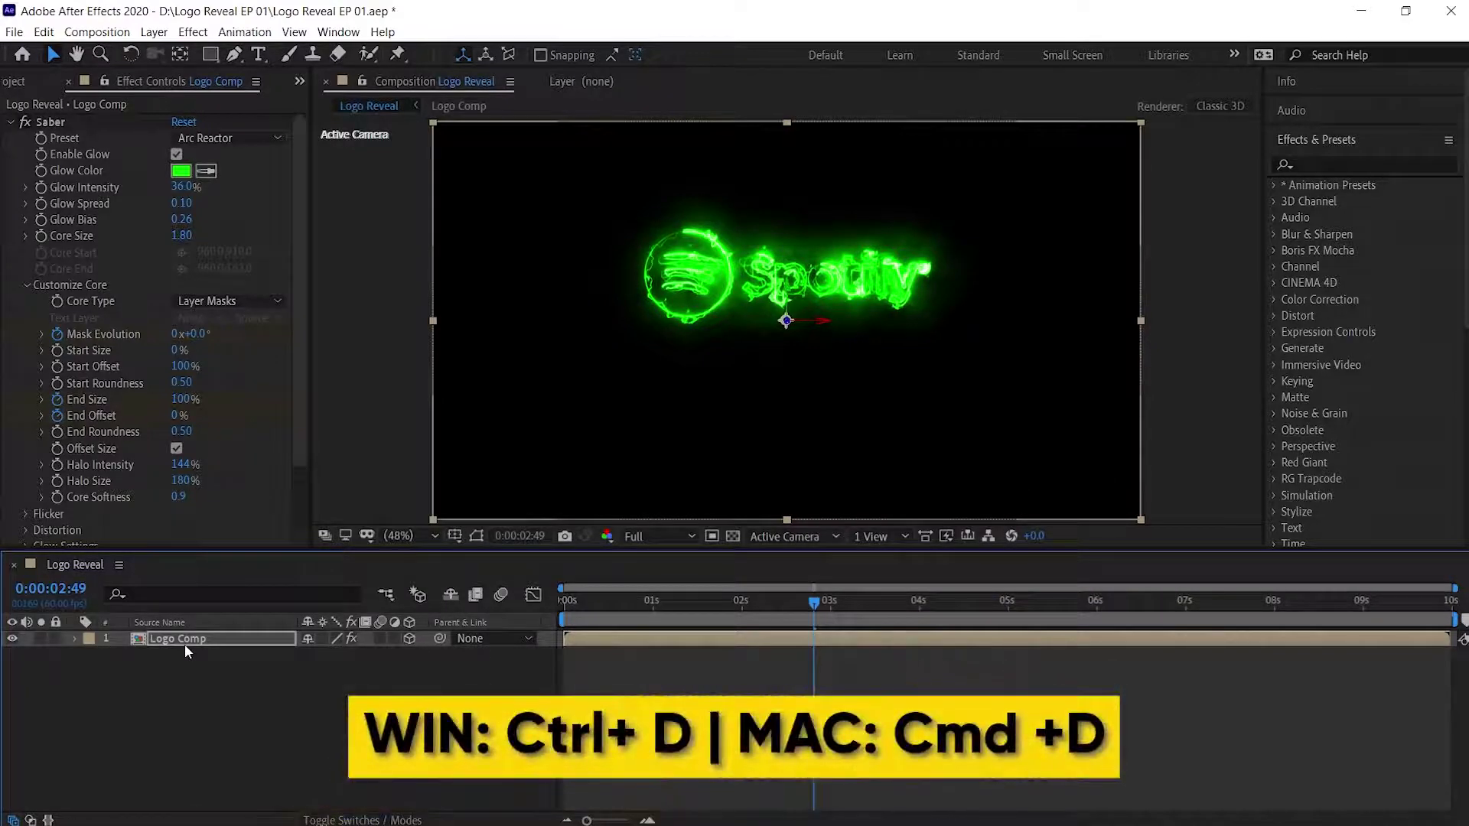
Duplicate Logo Comp, rename it 'Reflection Comp' and place it below Logo Comp.
key(ctrl+d)
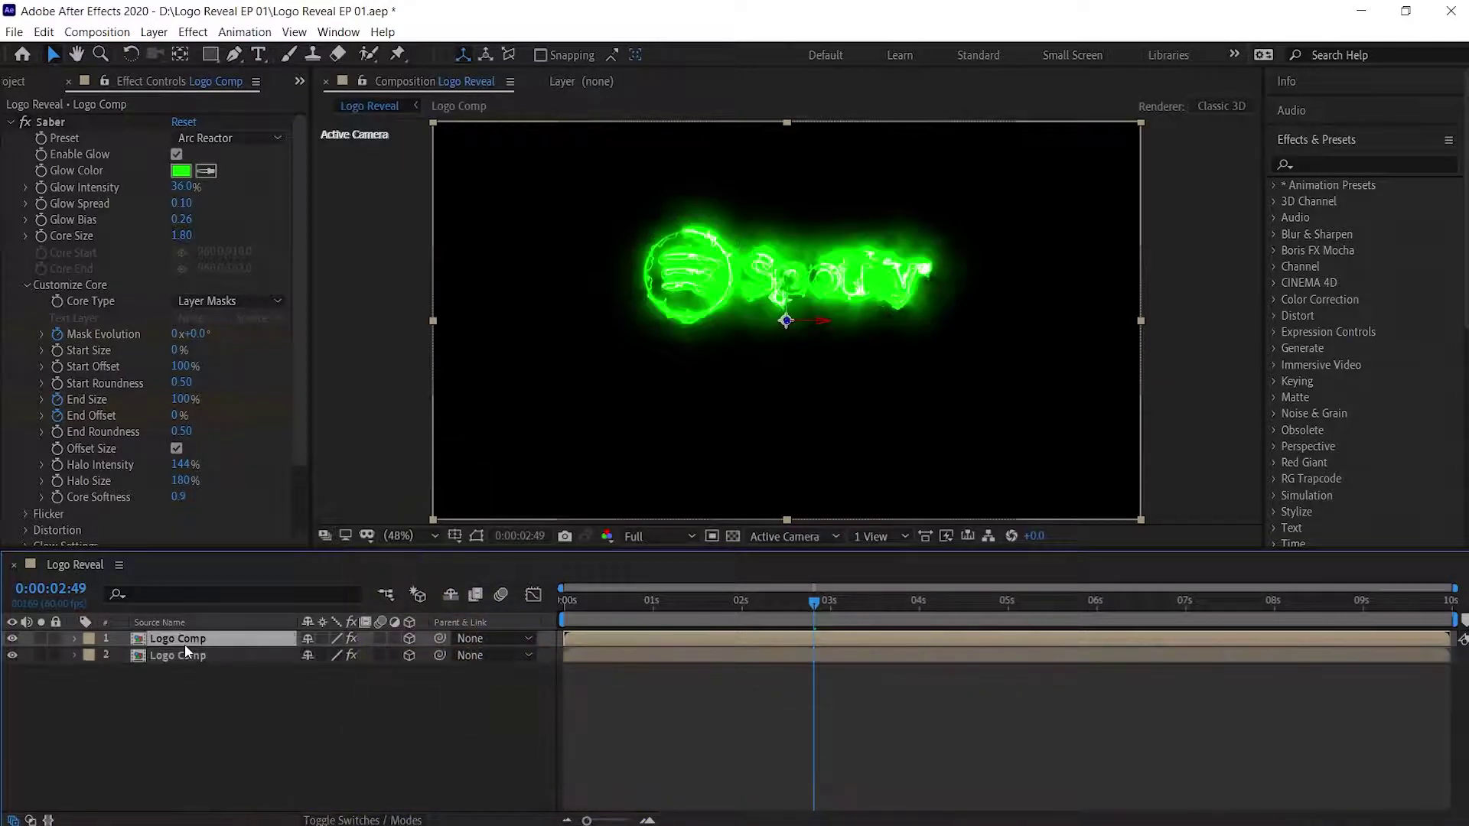
key(Return)
text(Reflection Comp)
key(Return)
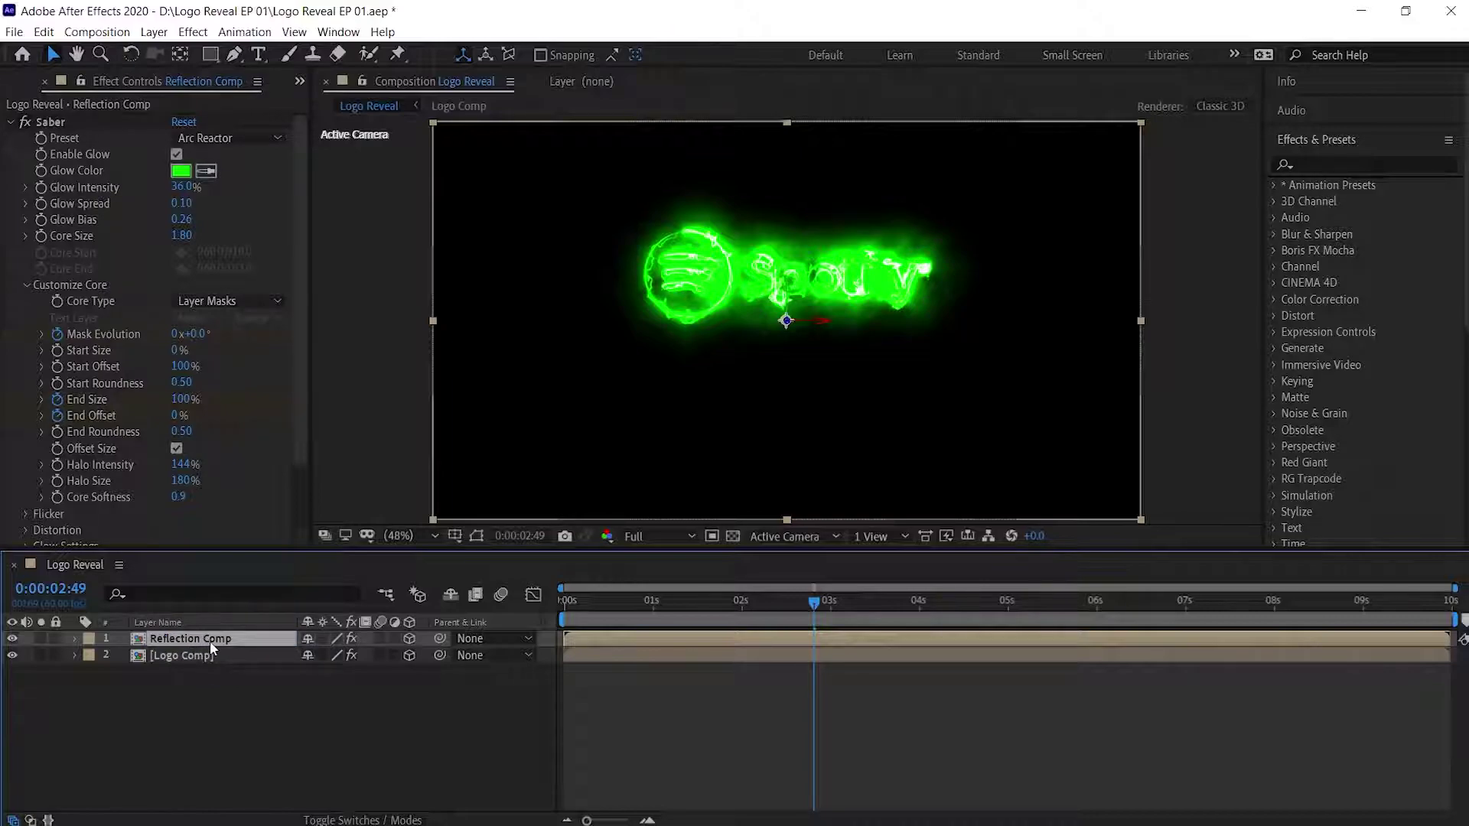
drag(219, 640, 220, 676)
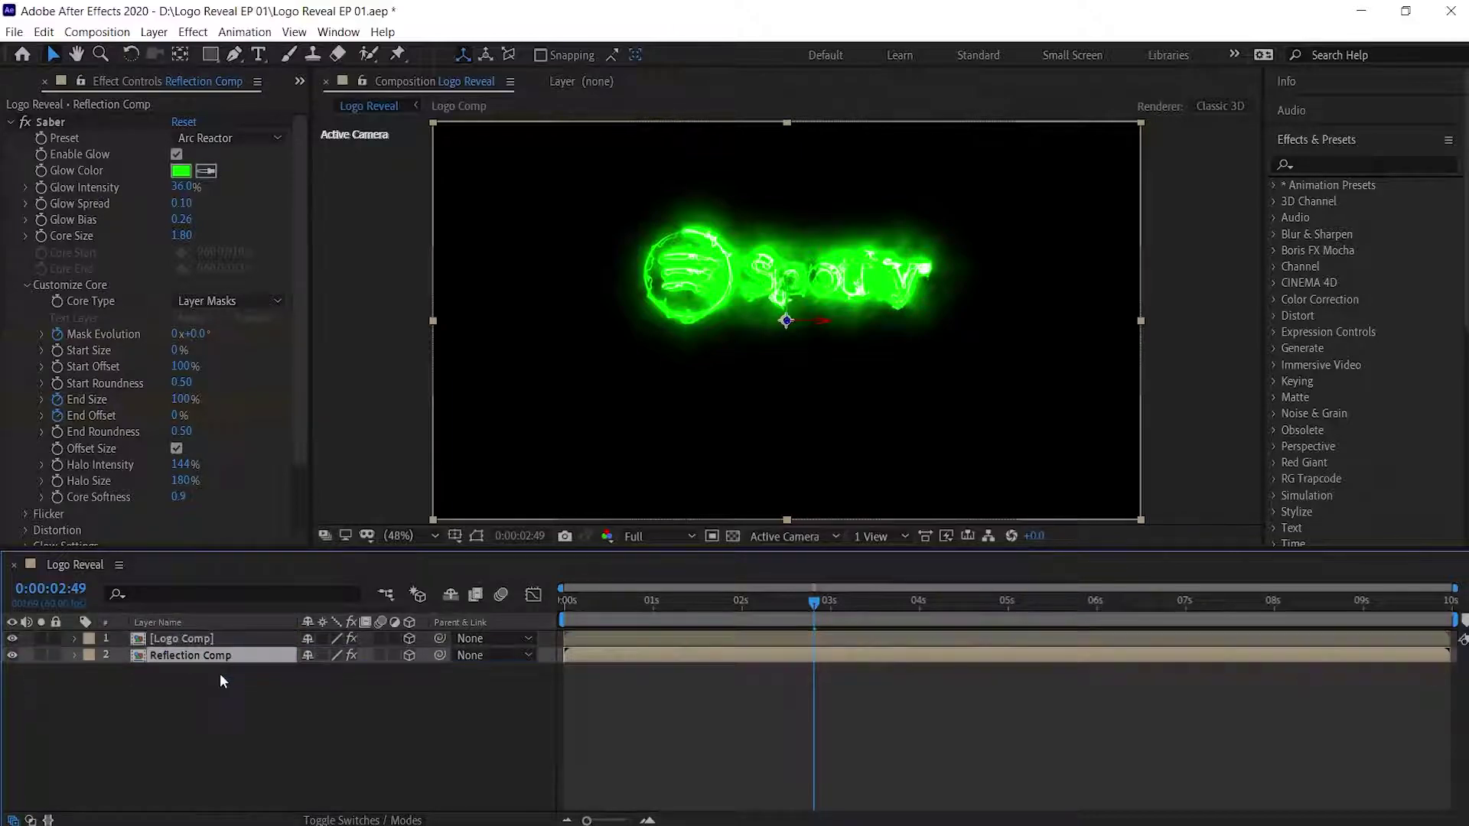
click(202, 698)
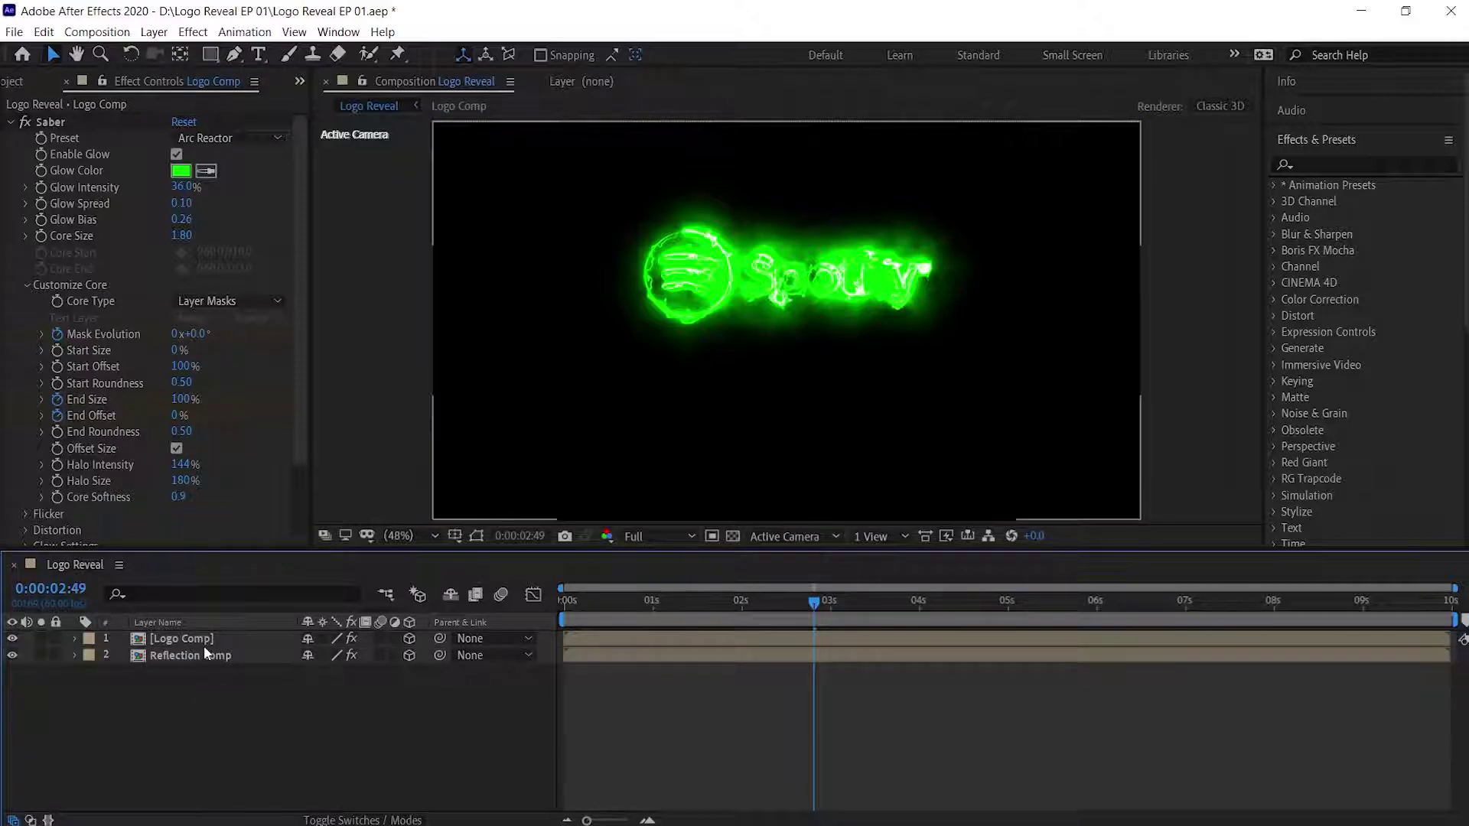
Flip Reflection Comp with Orientation X 180 and move it down to Position Y 612.6.
click(209, 657)
key(r)
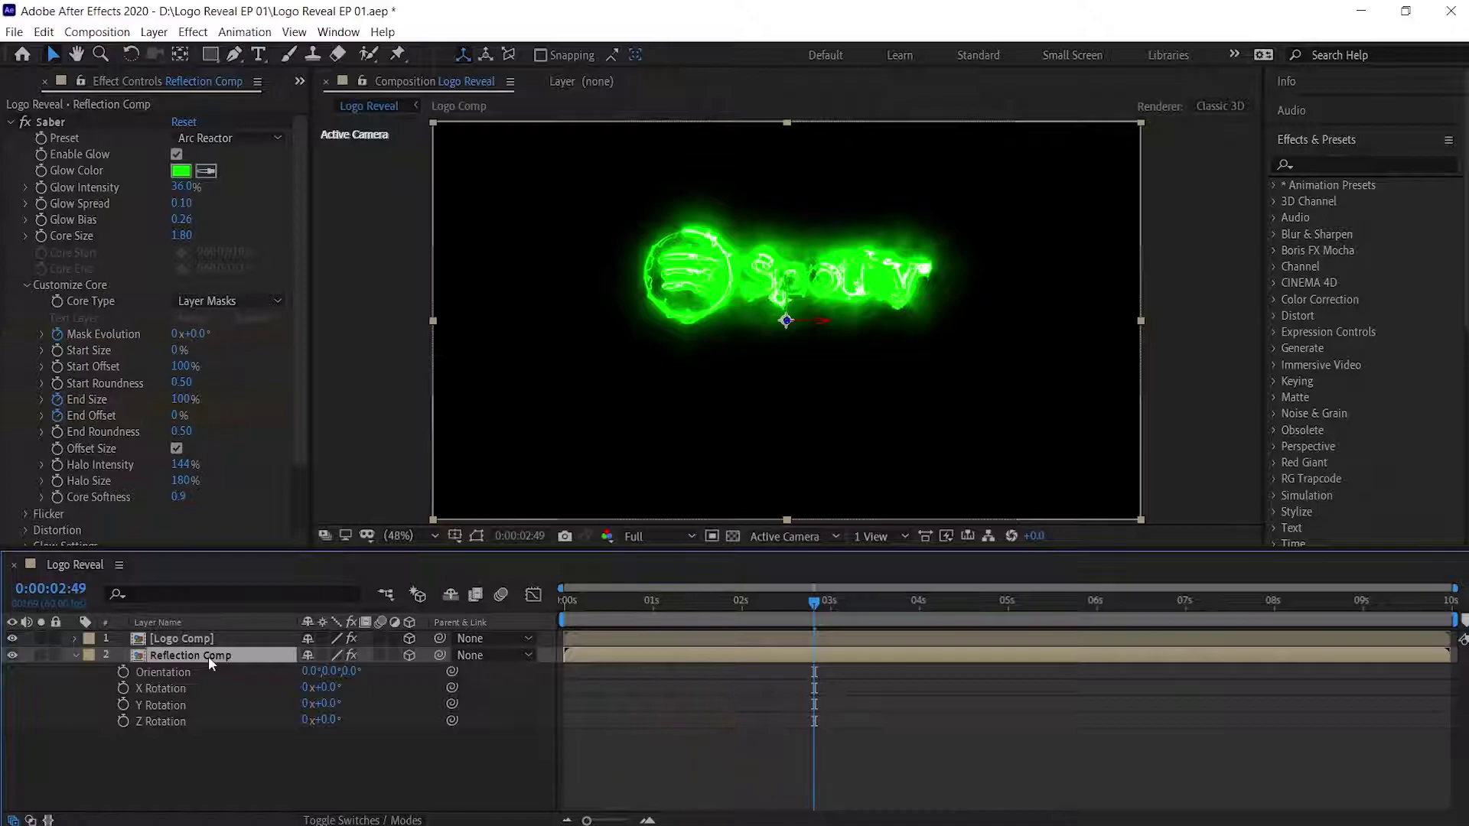
click(311, 673)
text(180)
click(269, 672)
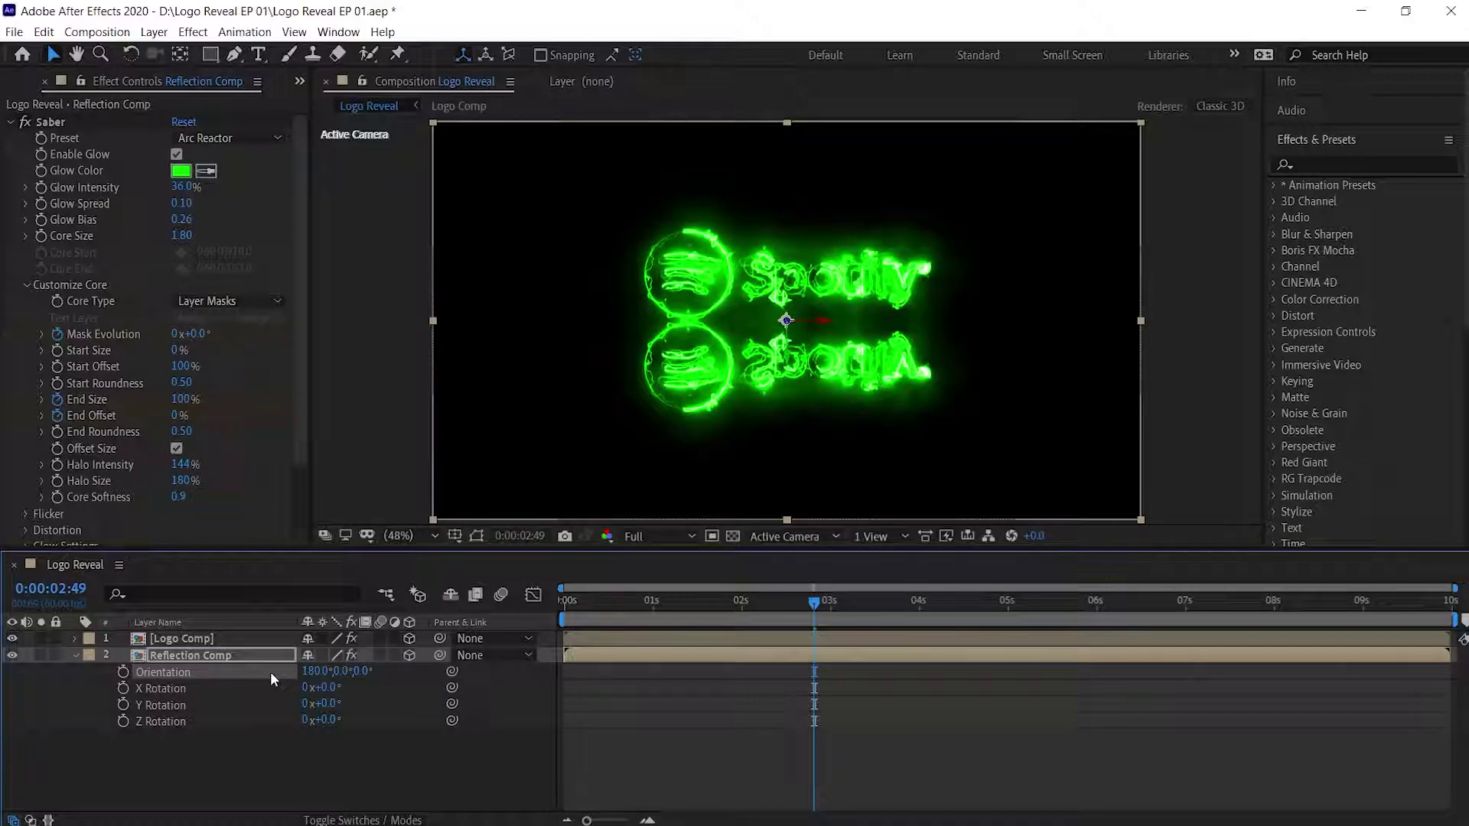
click(71, 657)
click(71, 655)
drag(344, 723, 414, 723)
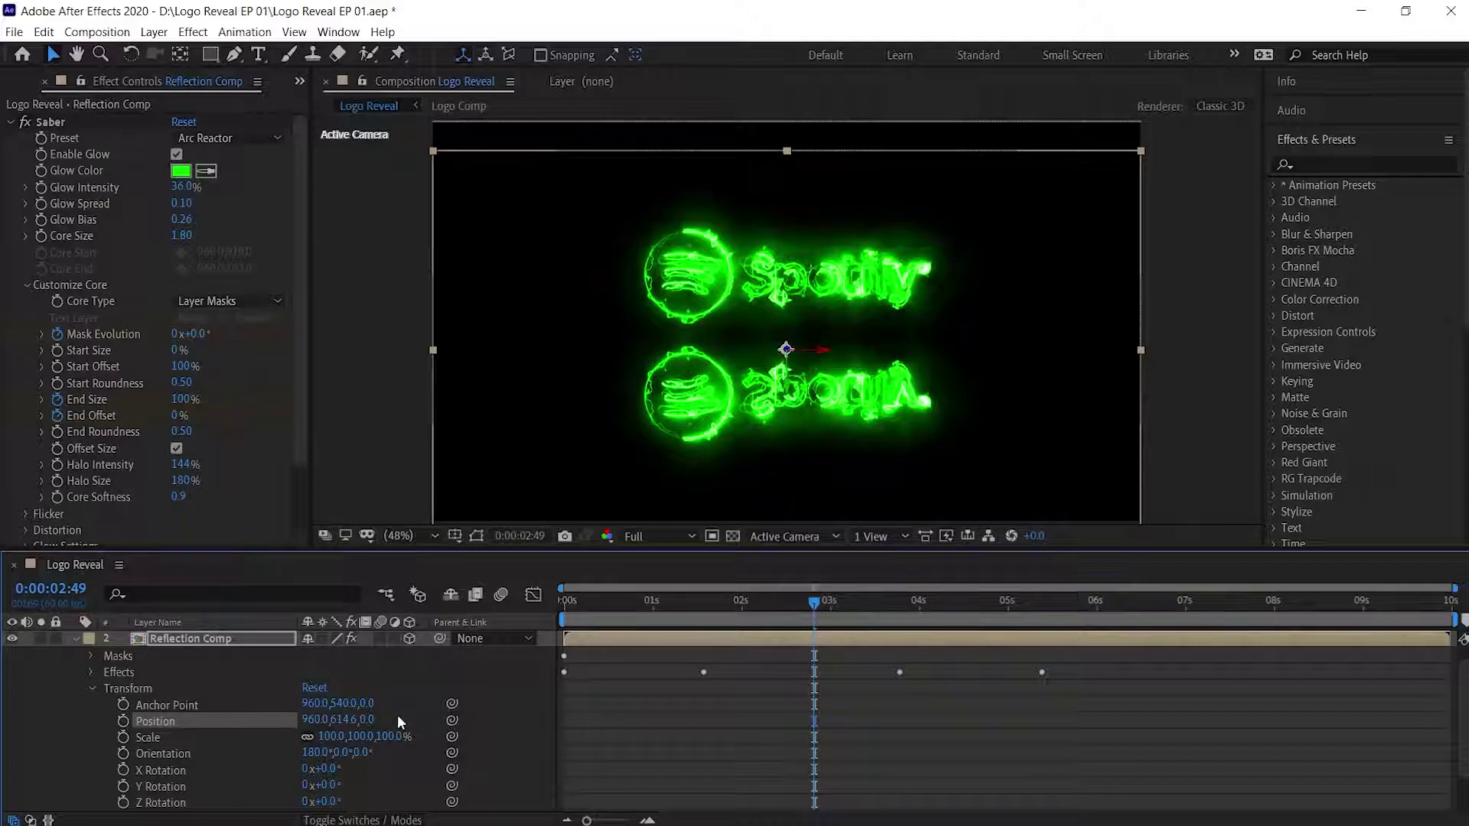
click(75, 636)
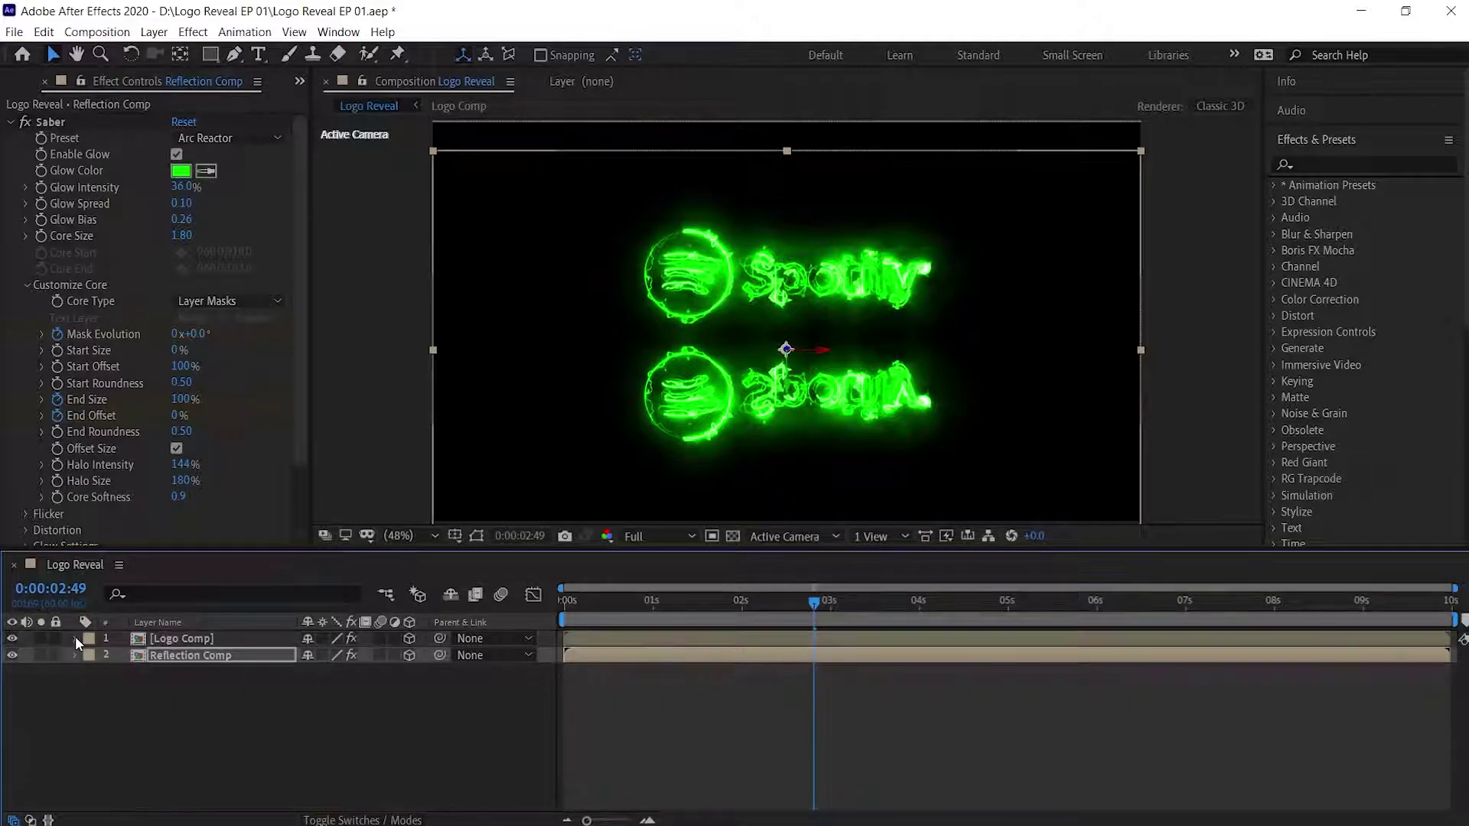
Add Floor Texture.jpg from the project to the Logo Reveal composition.
drag(310, 305, 347, 305)
click(373, 102)
key(ctrl+0)
drag(147, 310, 746, 347)
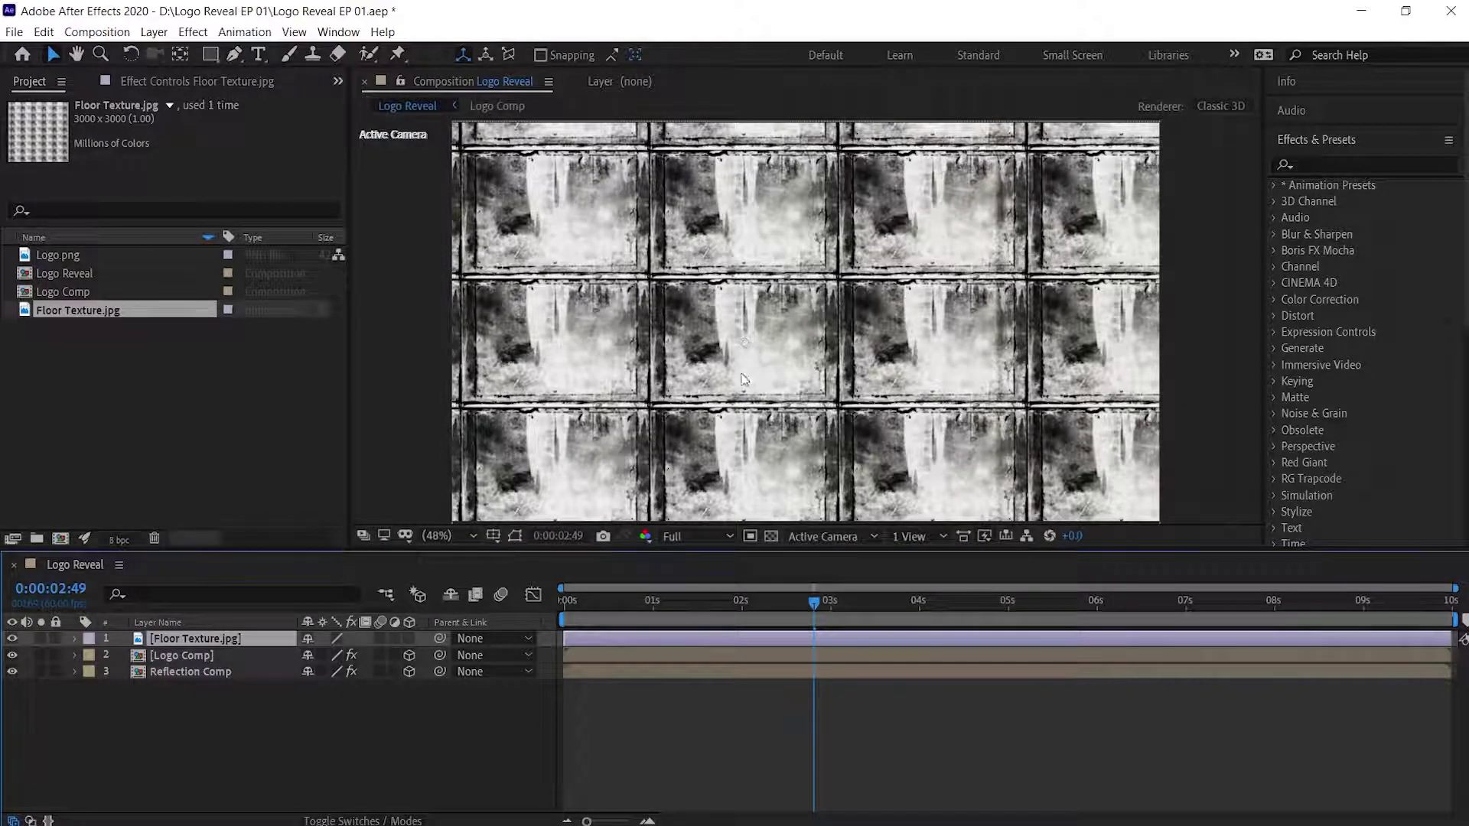
Make Floor Texture a 3D layer and tilt it to Orientation X 275°.
right_click(266, 640)
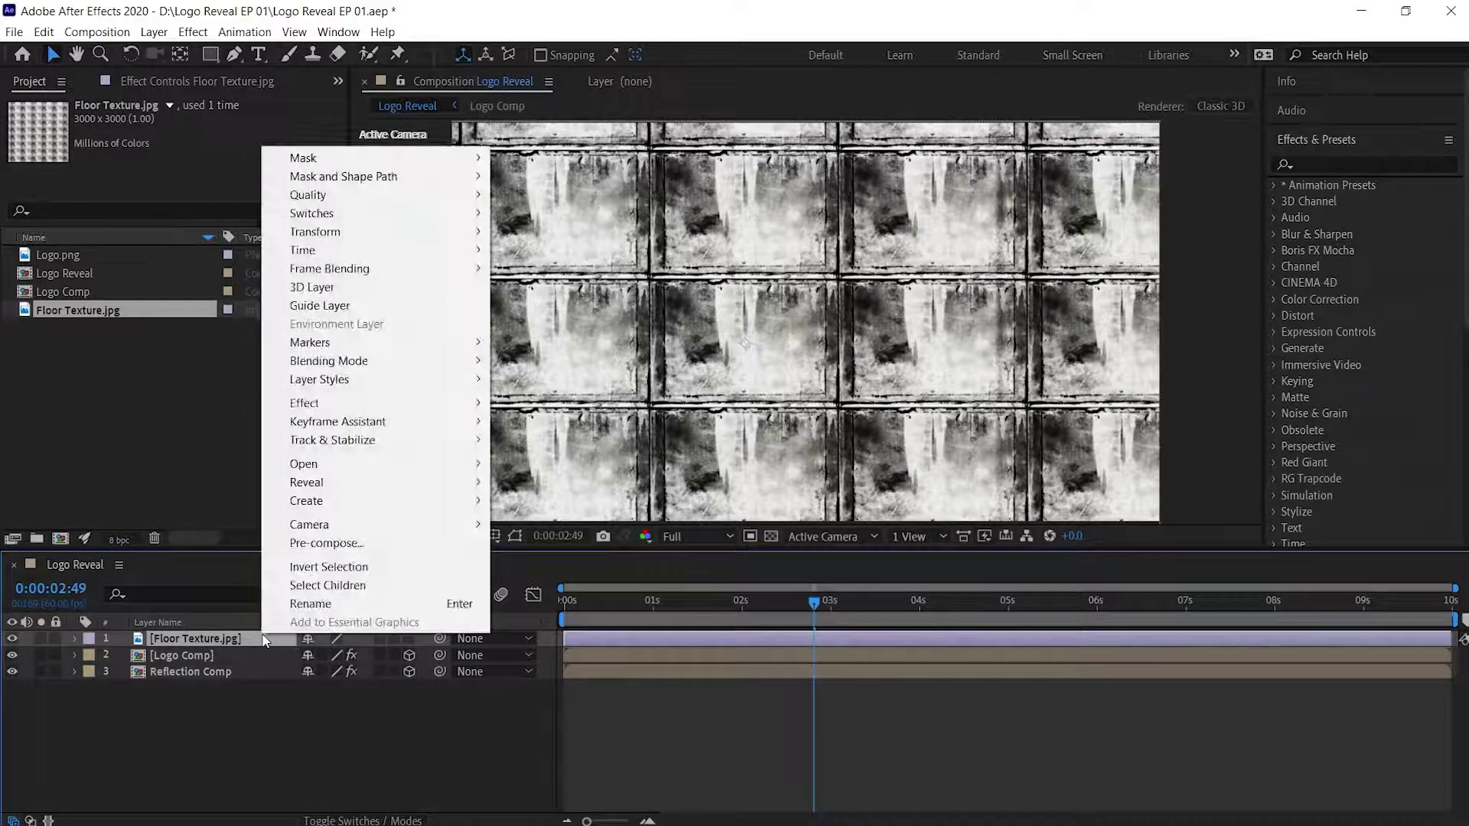
click(348, 289)
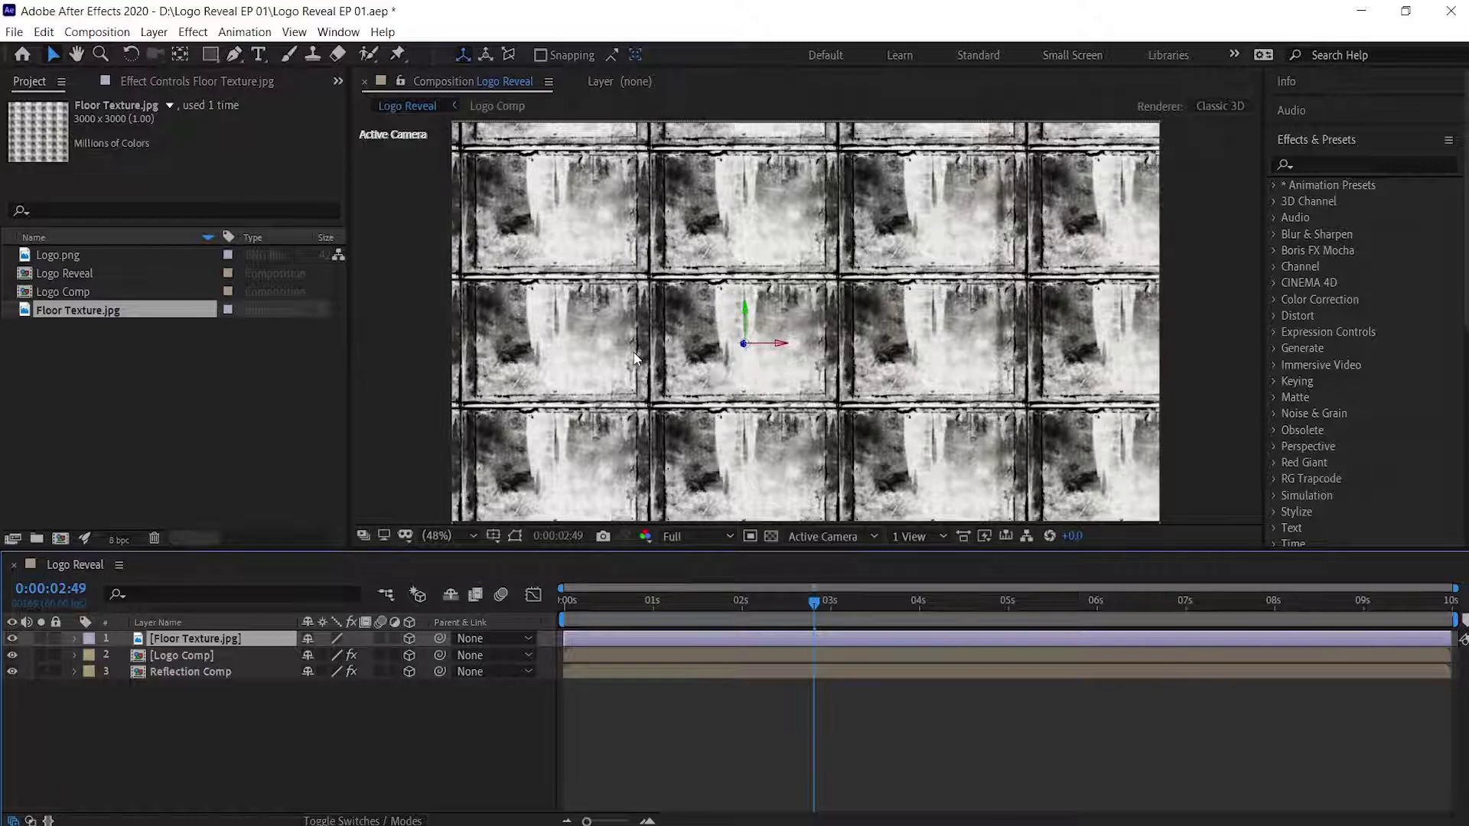
click(75, 635)
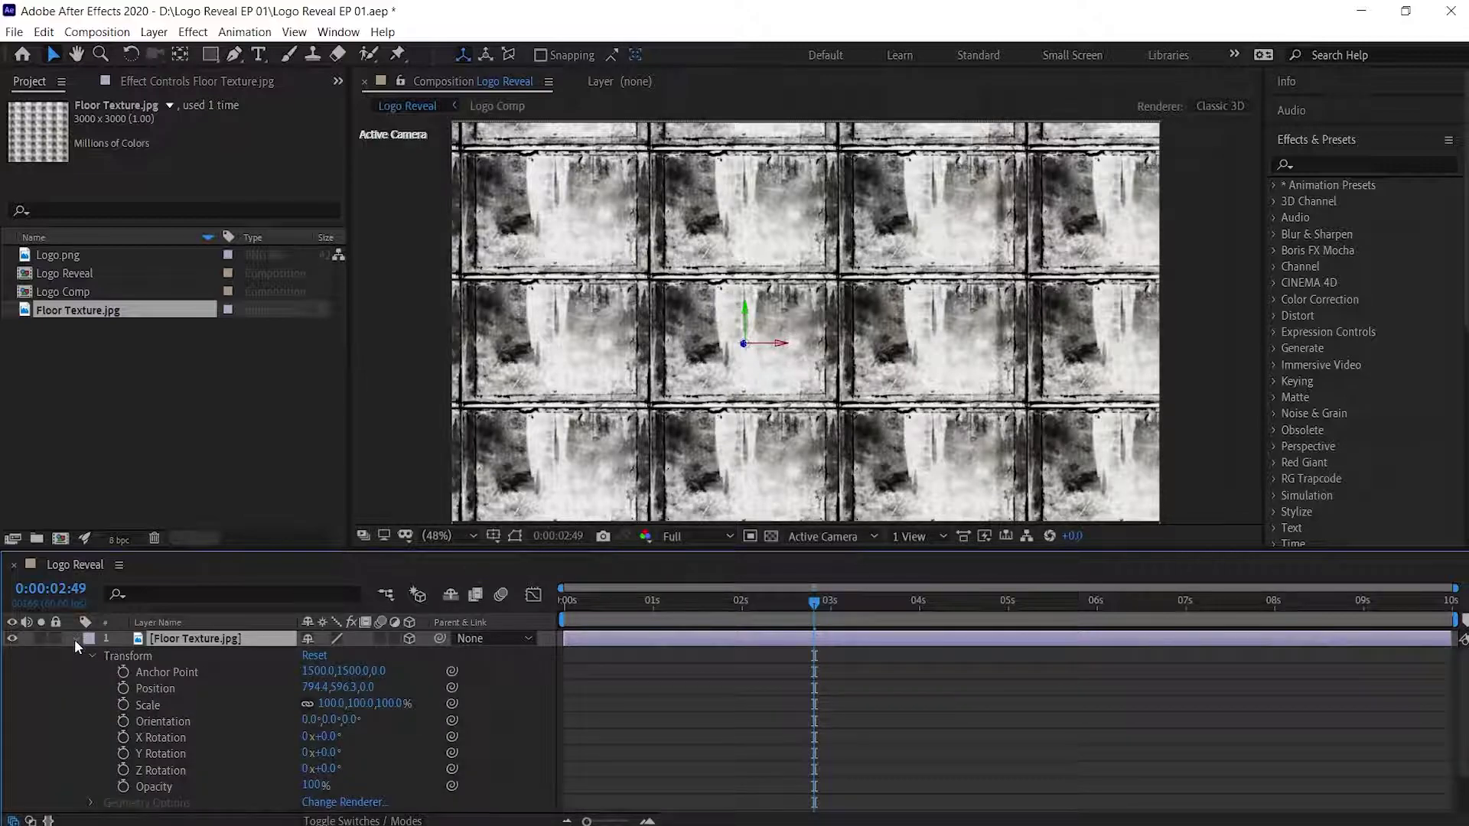
click(310, 720)
text(275)
key(Return)
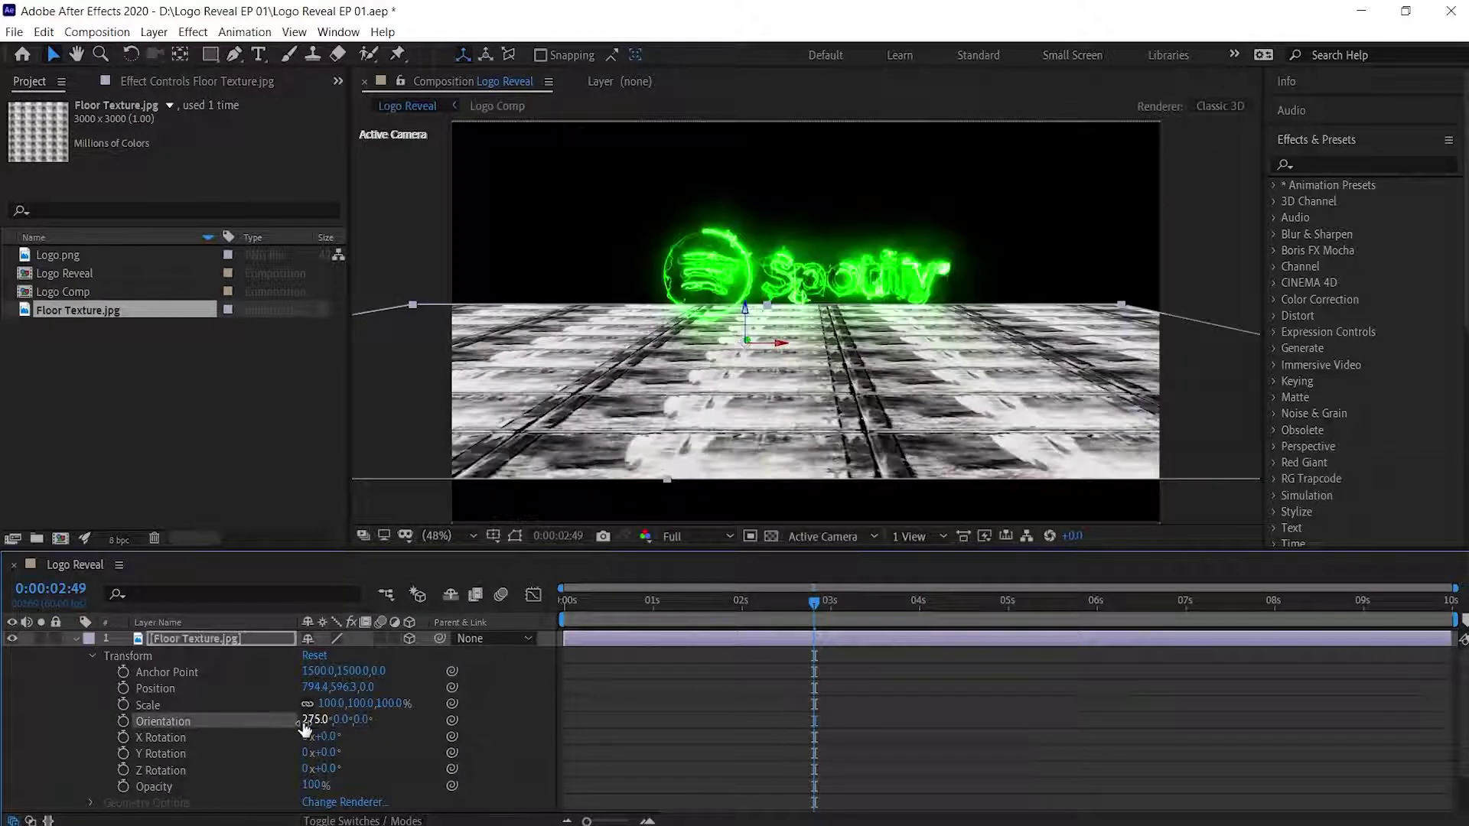
Position the floor at 957, 638, then adjust it to 957, 592, 9 under the logo.
click(315, 687)
text(957)
key(Tab)
text(638)
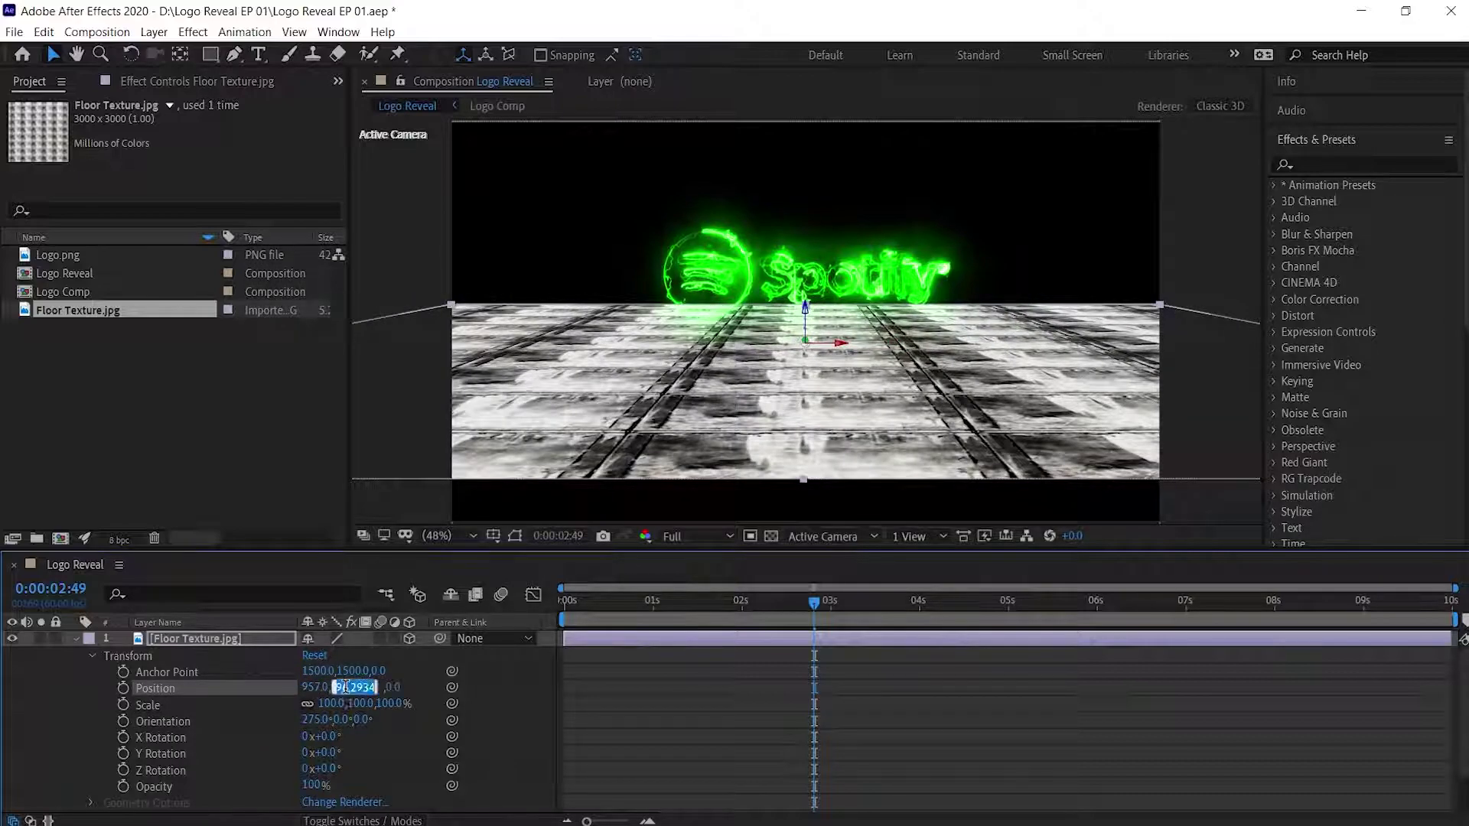
key(Tab)
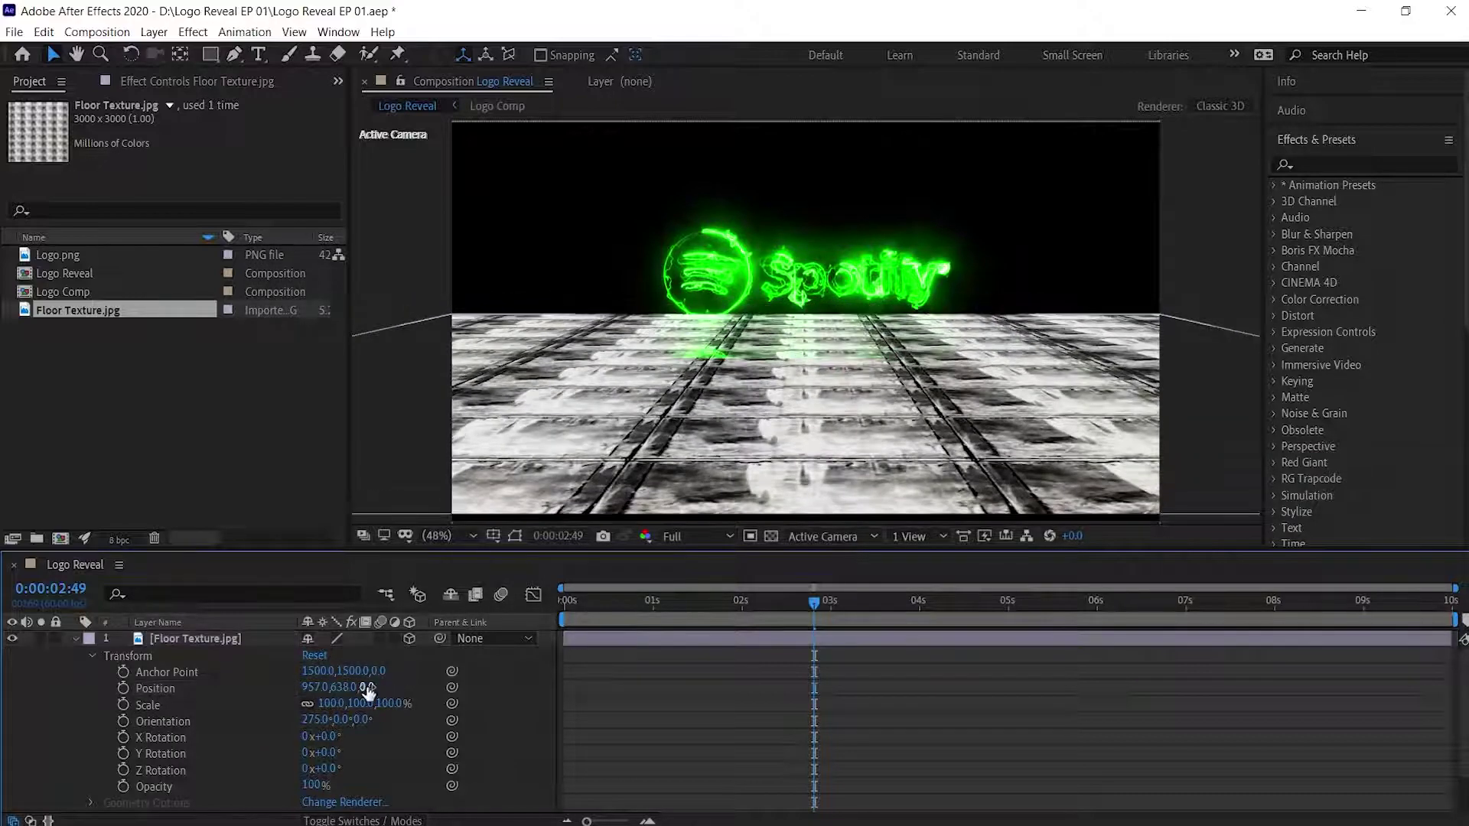
key(Return)
drag(367, 691, 374, 691)
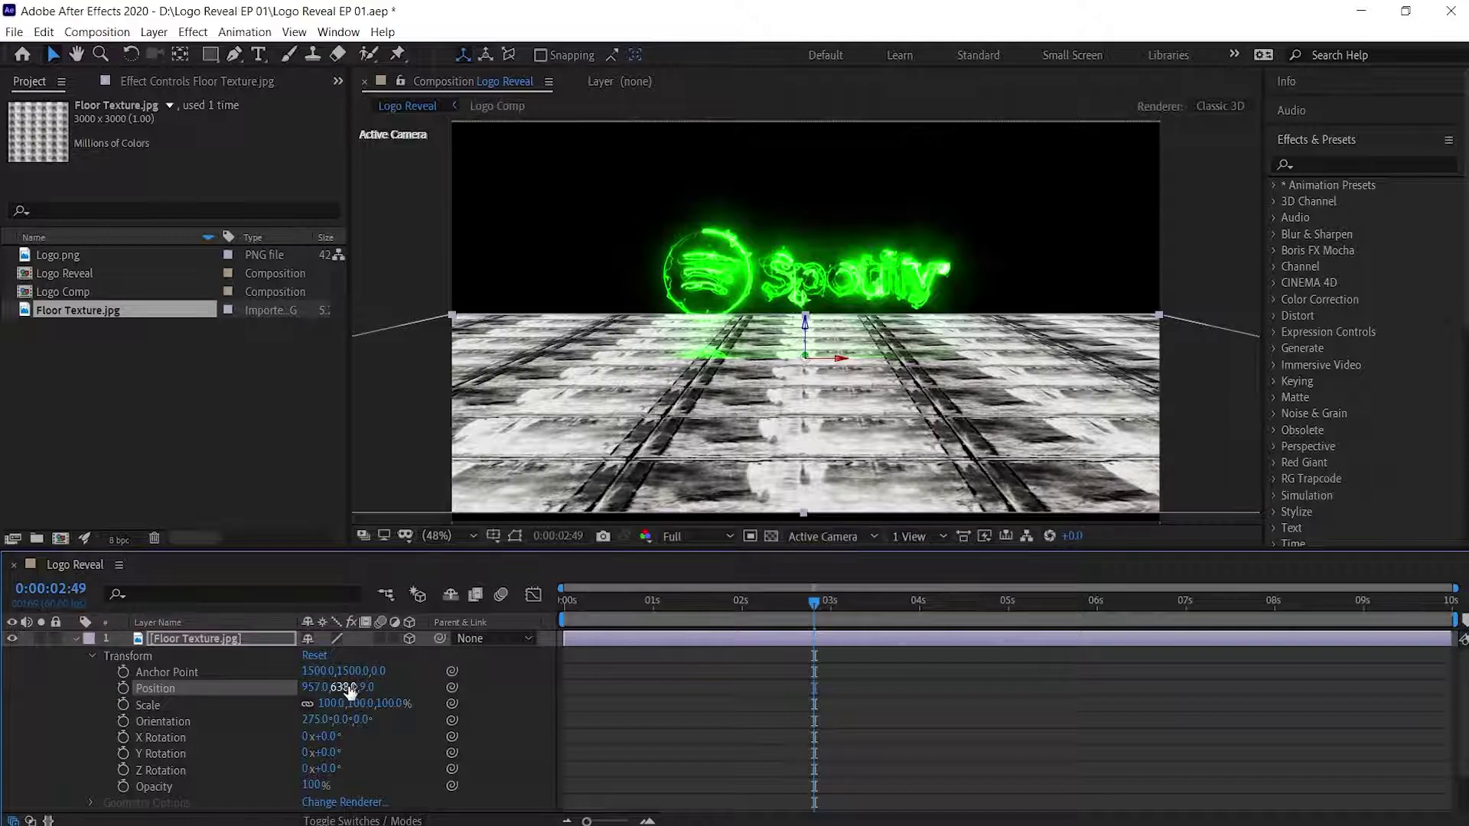
drag(348, 691, 305, 687)
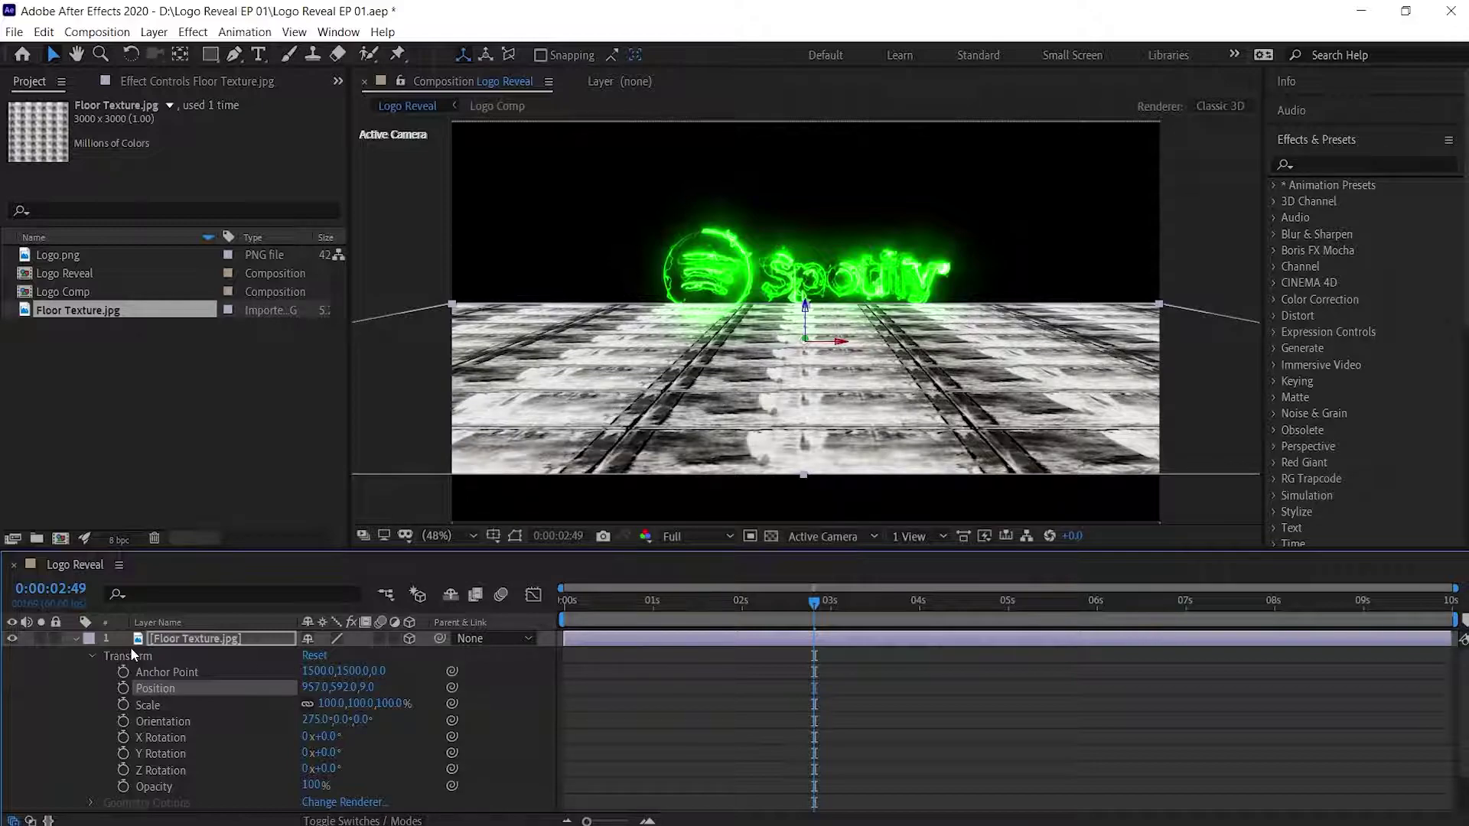
click(76, 639)
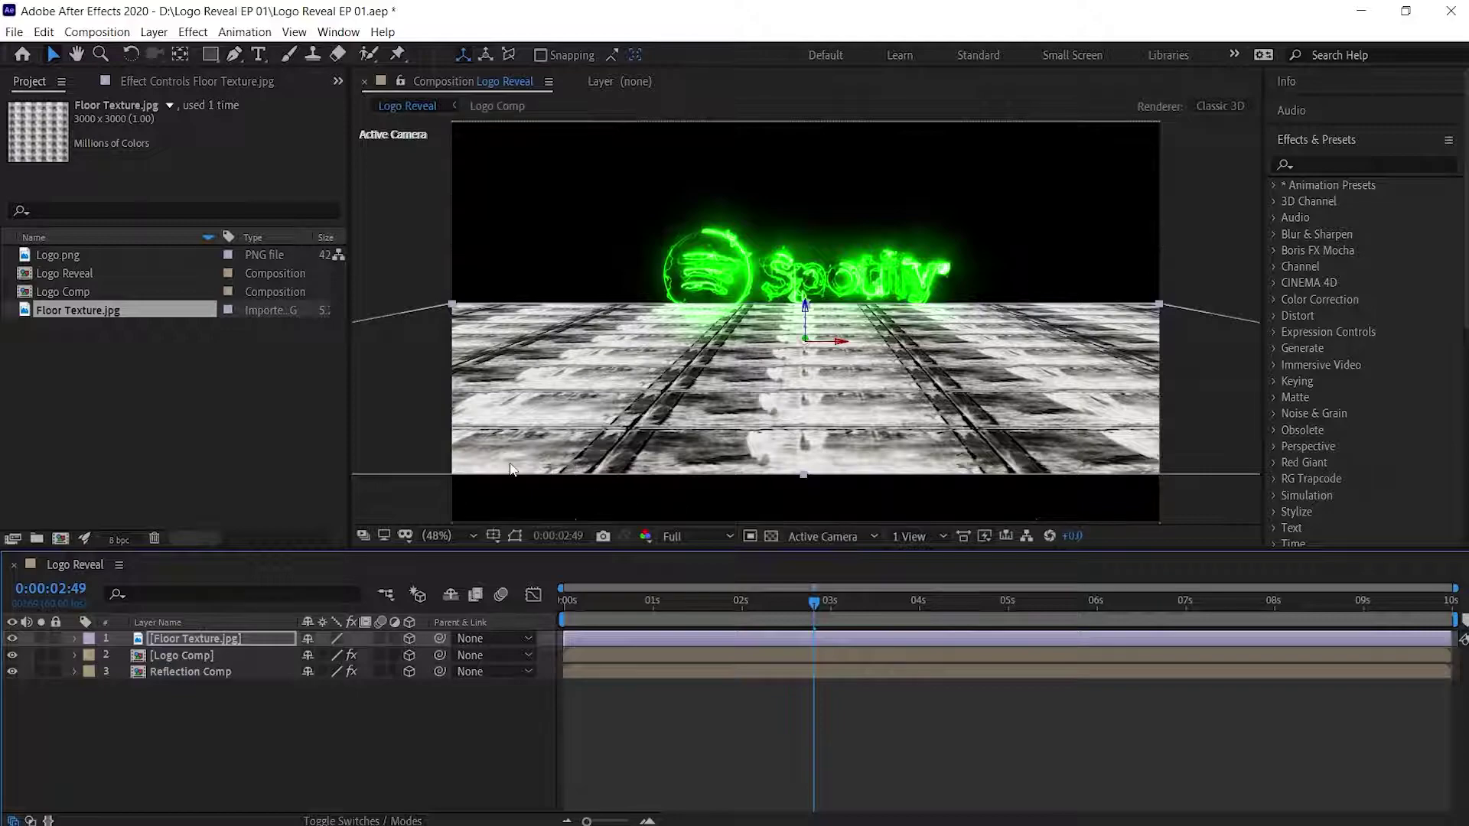
Apply Motion Tile to Floor Texture with Output Width 130 and Output Height 120.
click(193, 32)
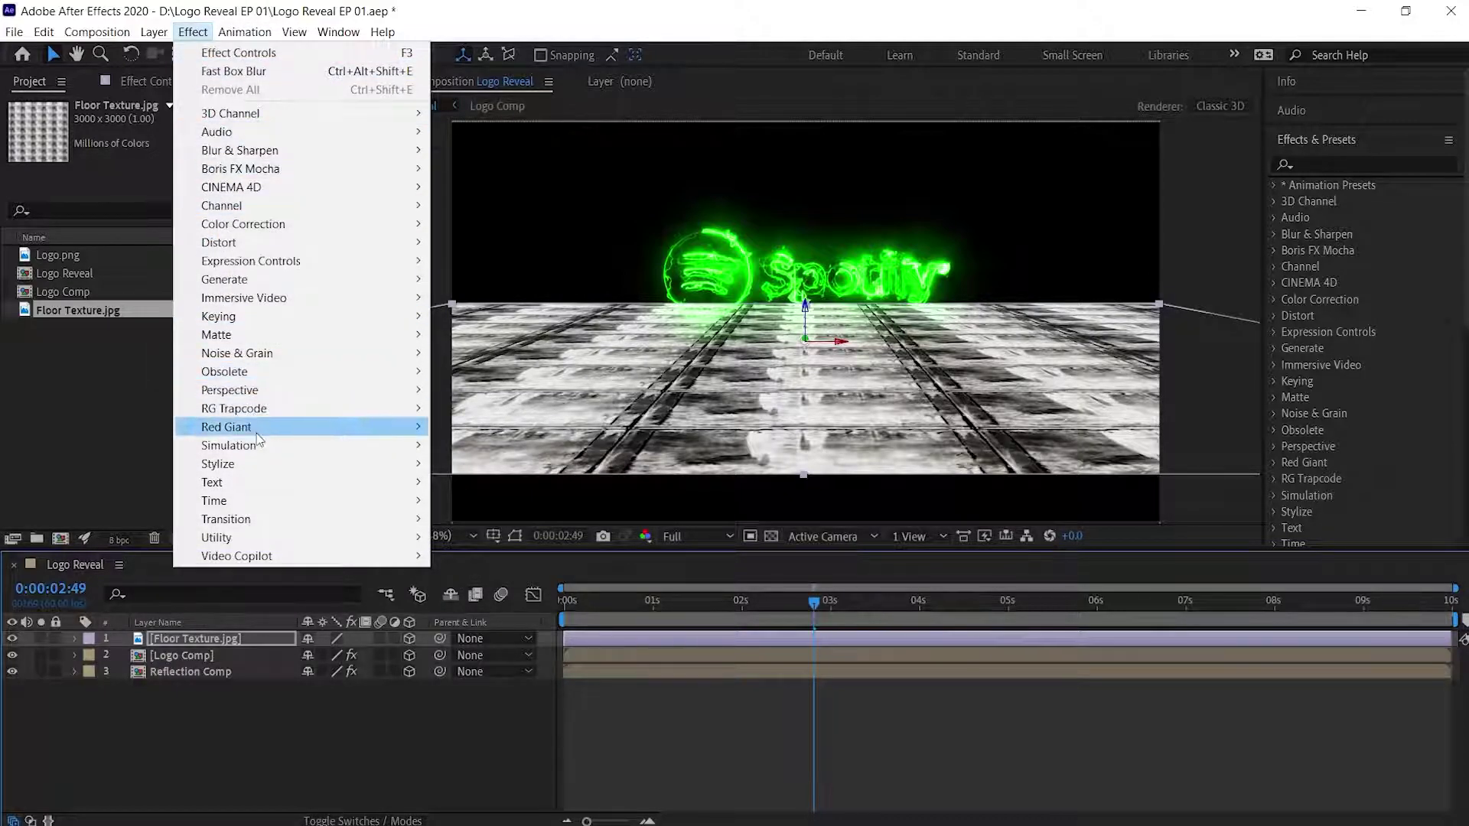
mouse_move(268, 468)
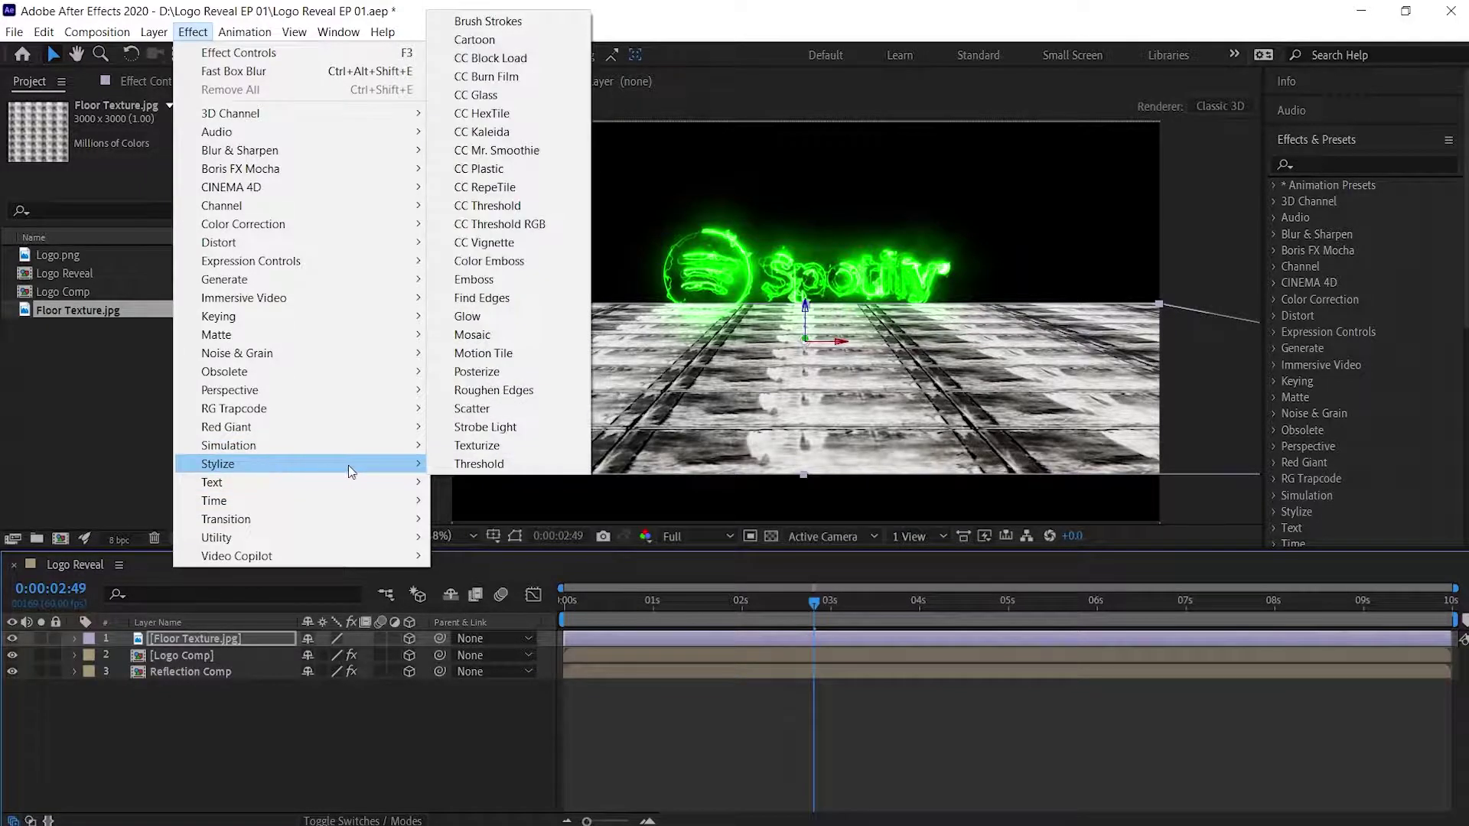
click(484, 353)
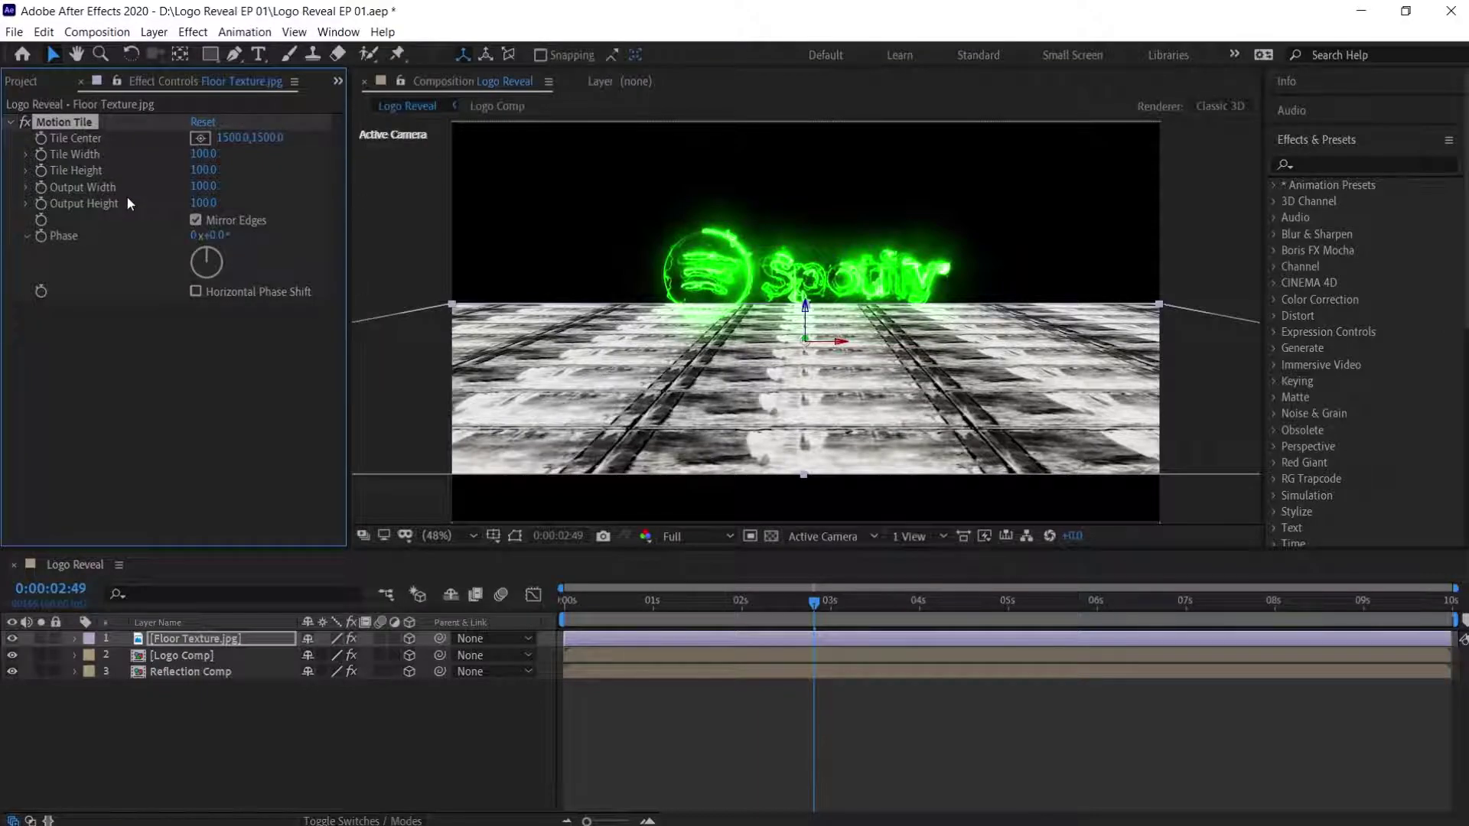
mouse_move(203, 192)
mouse_down()
mouse_move(214, 189)
mouse_move(201, 188)
mouse_move(205, 209)
mouse_up()
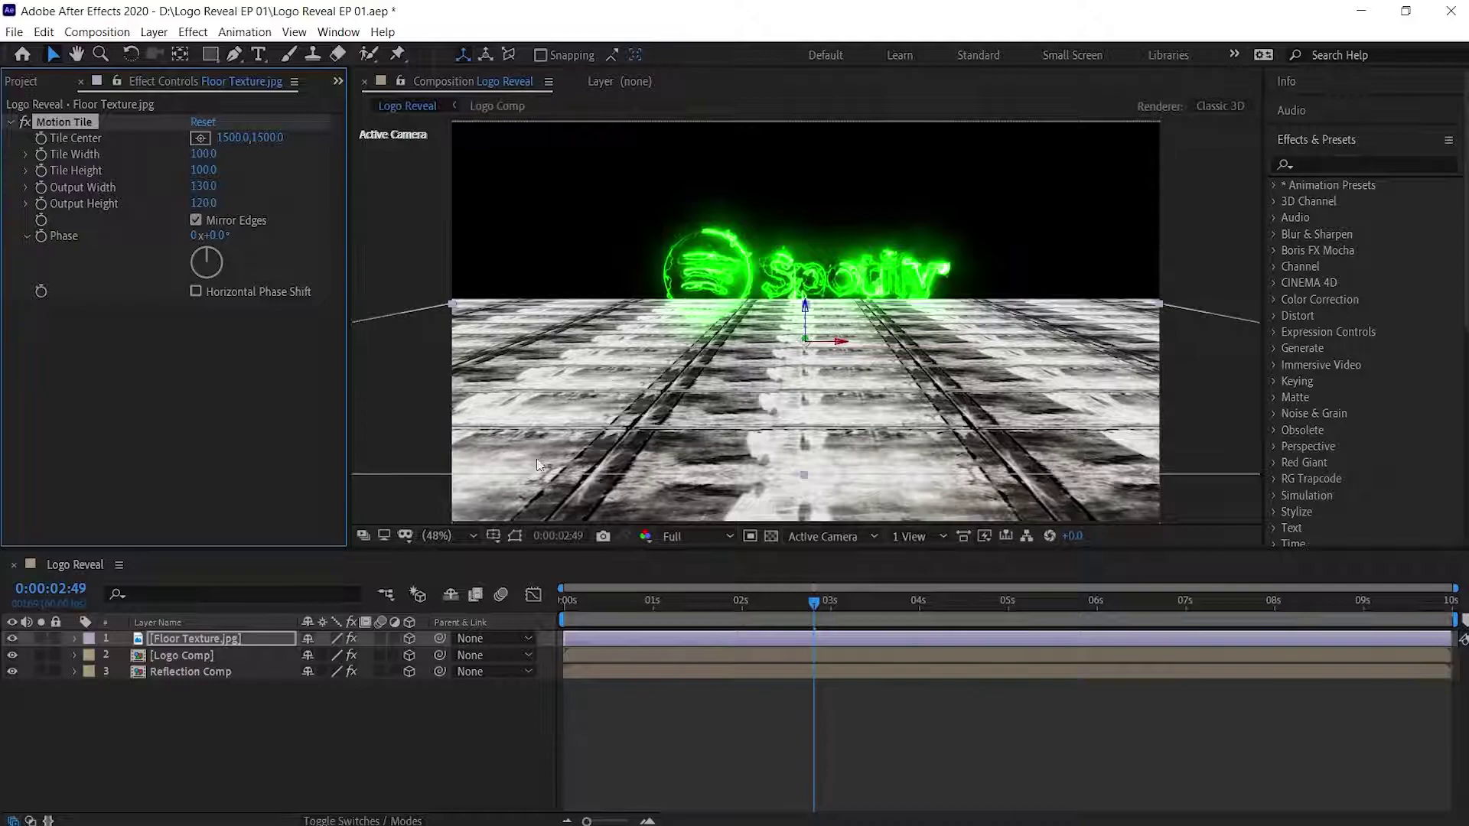
Pre-compose Floor Texture as 'Floor Comp' moving all attributes, and enable Collapse Transformations.
right_click(260, 640)
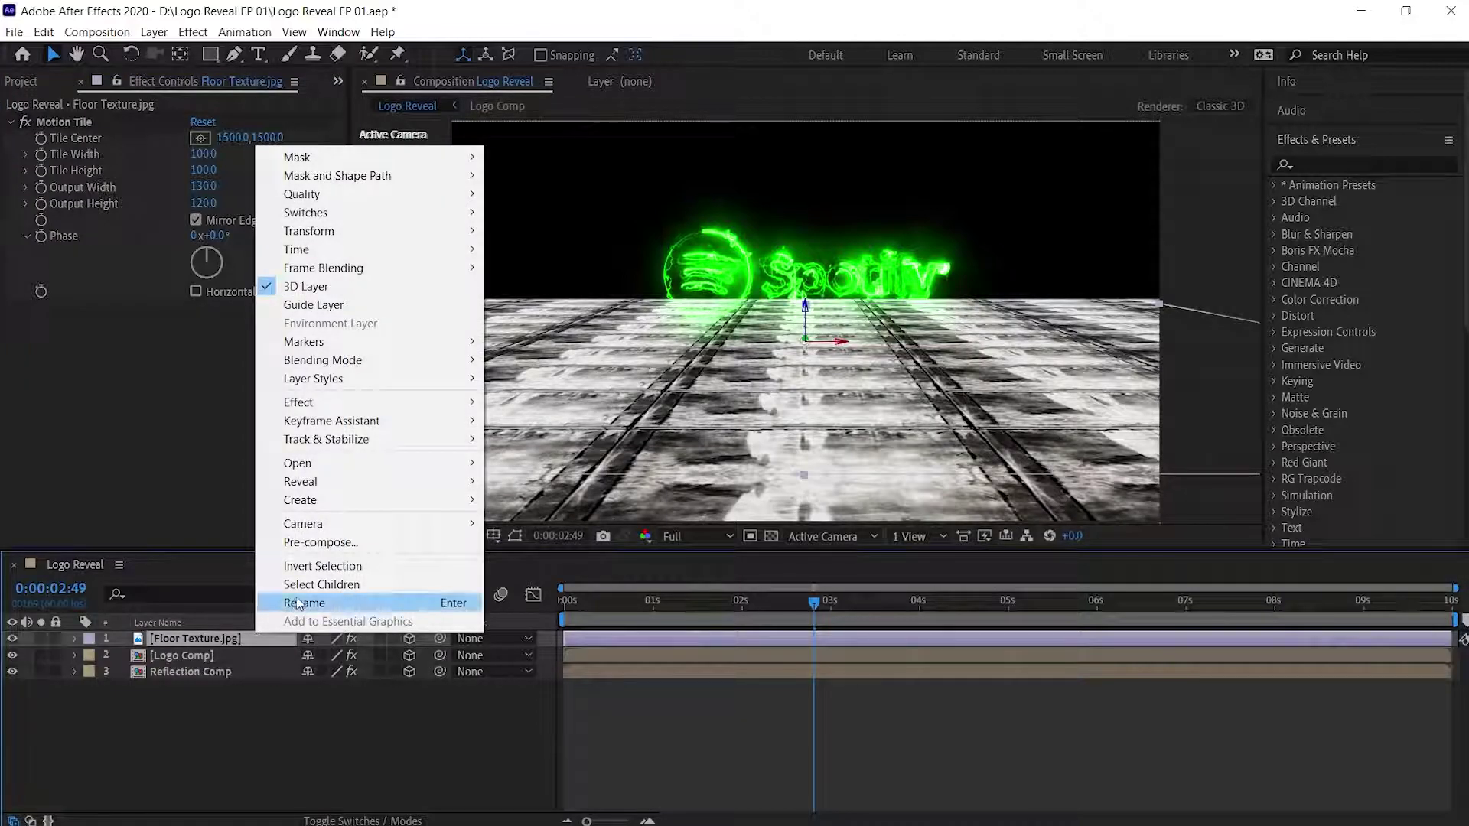
click(318, 543)
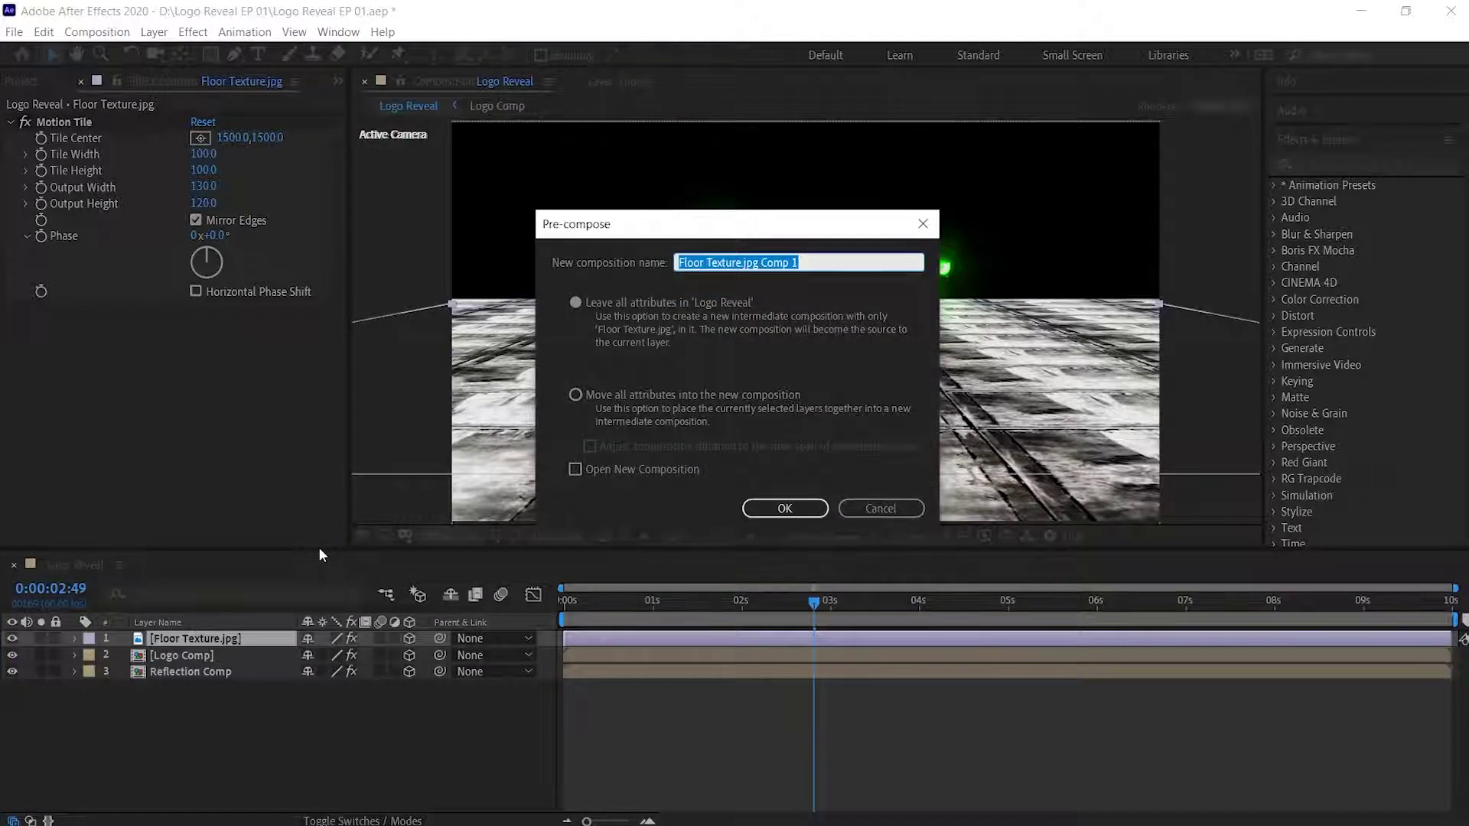
text(Floor Comp)
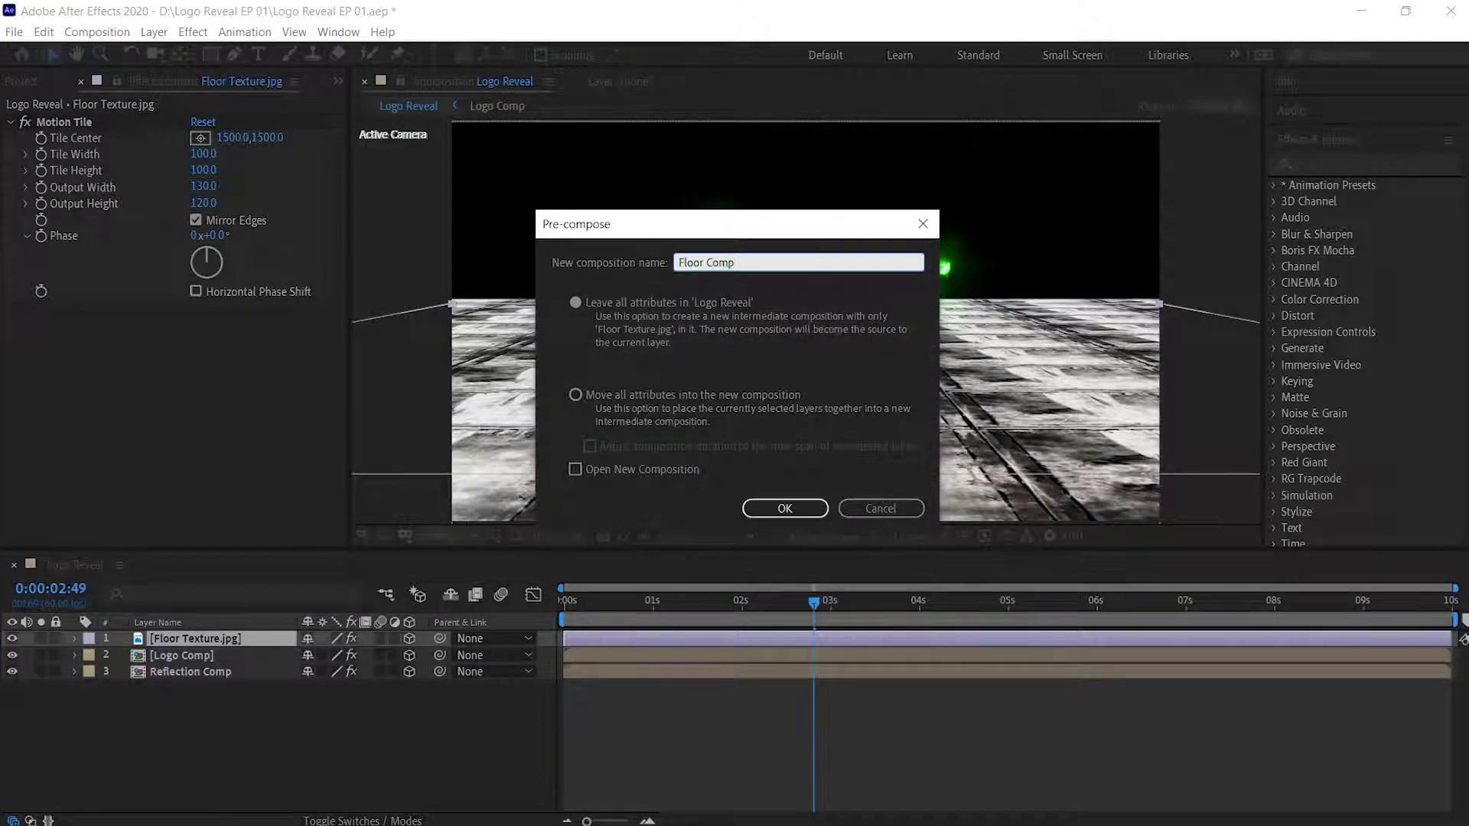
click(662, 411)
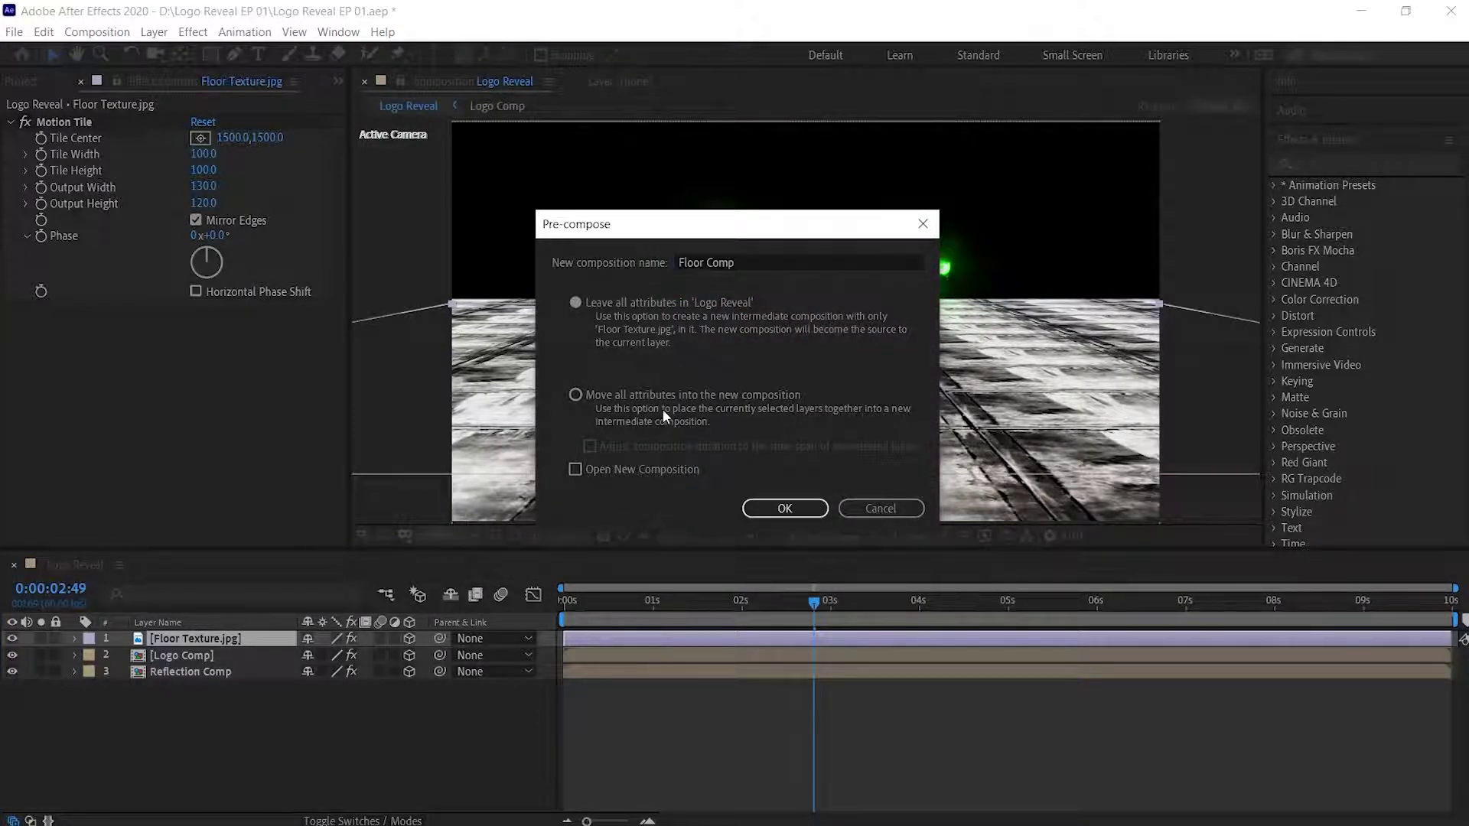
click(592, 405)
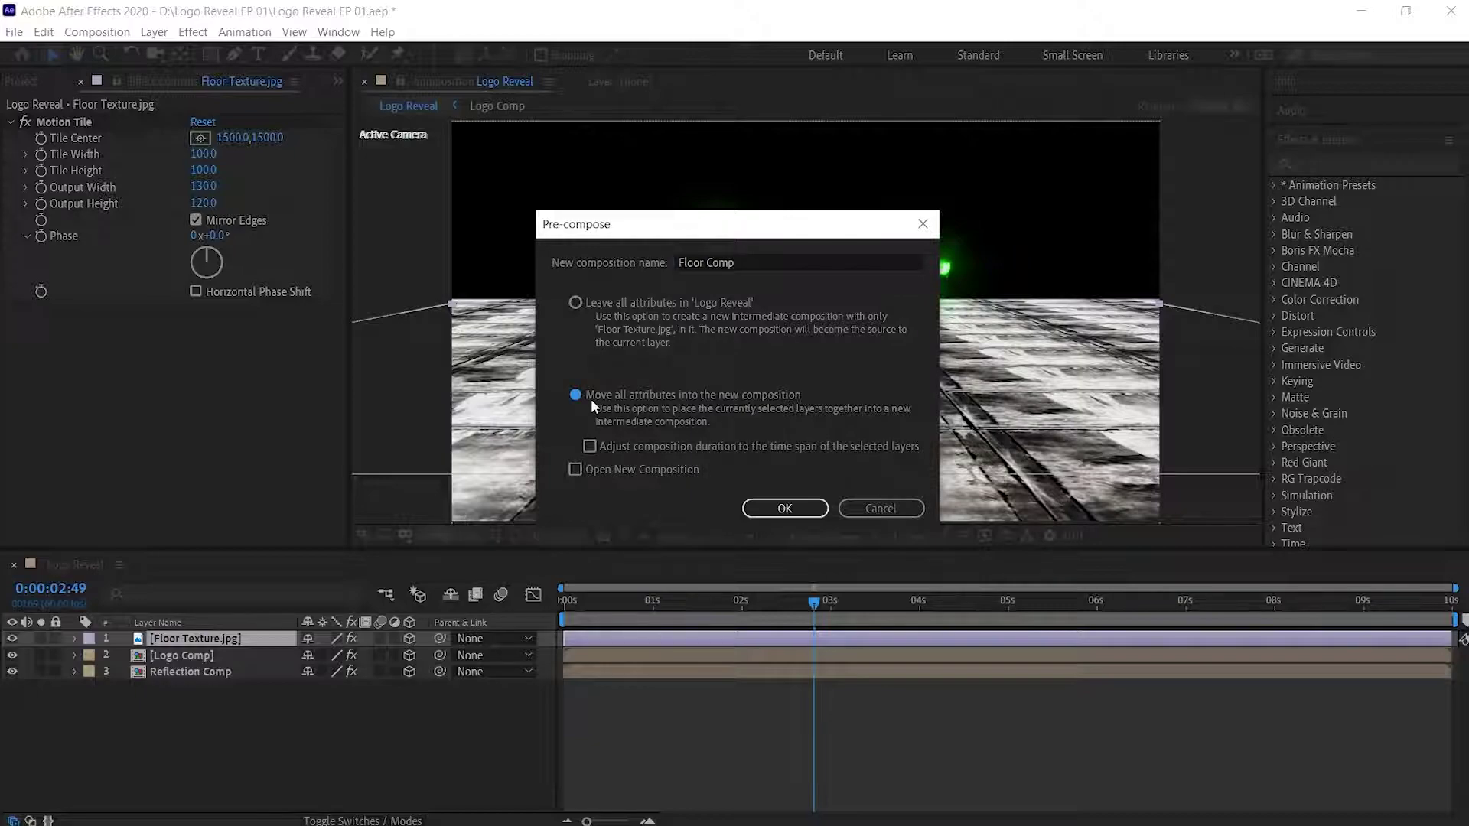
click(789, 508)
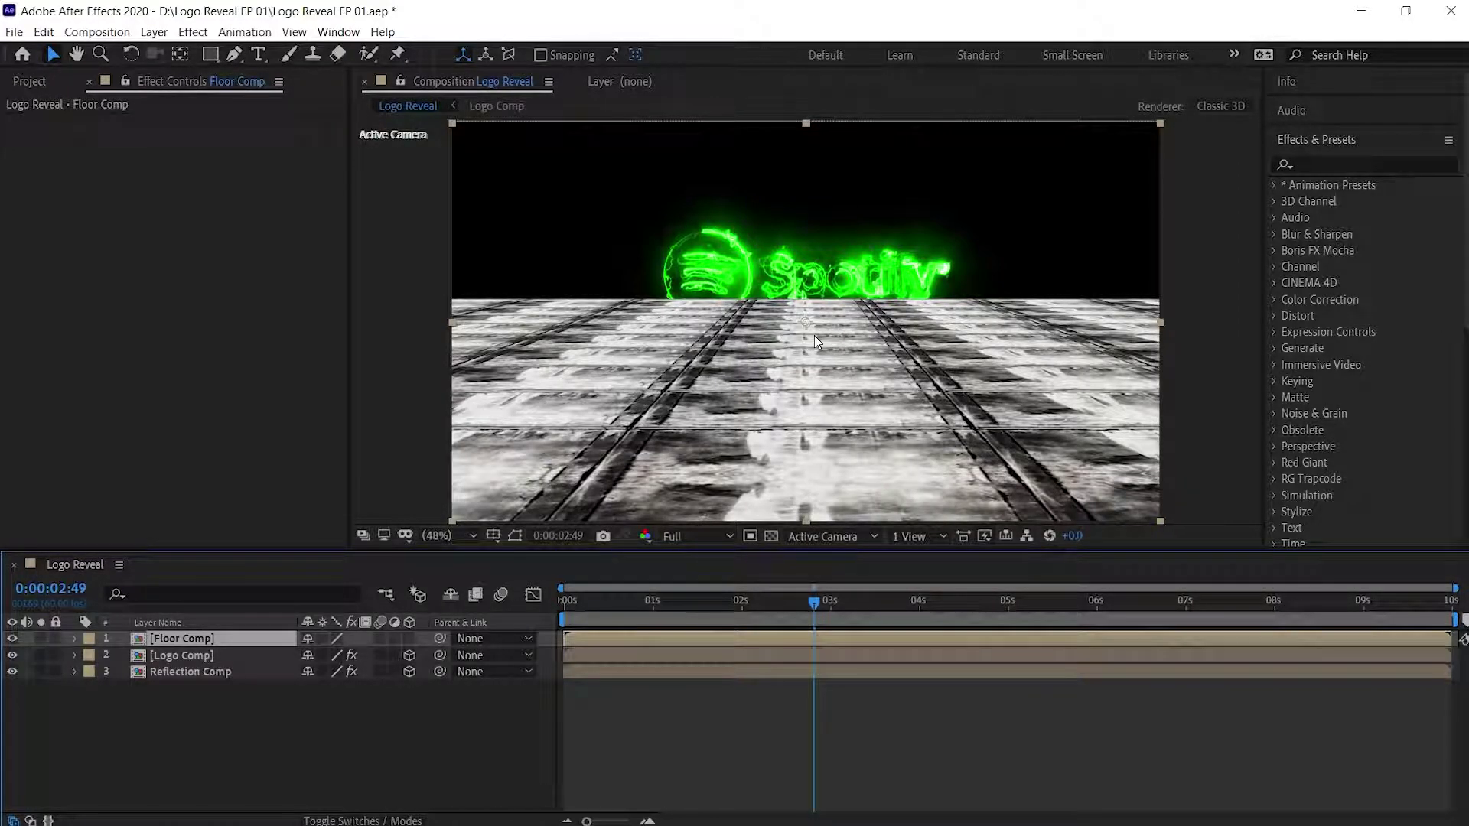
click(325, 639)
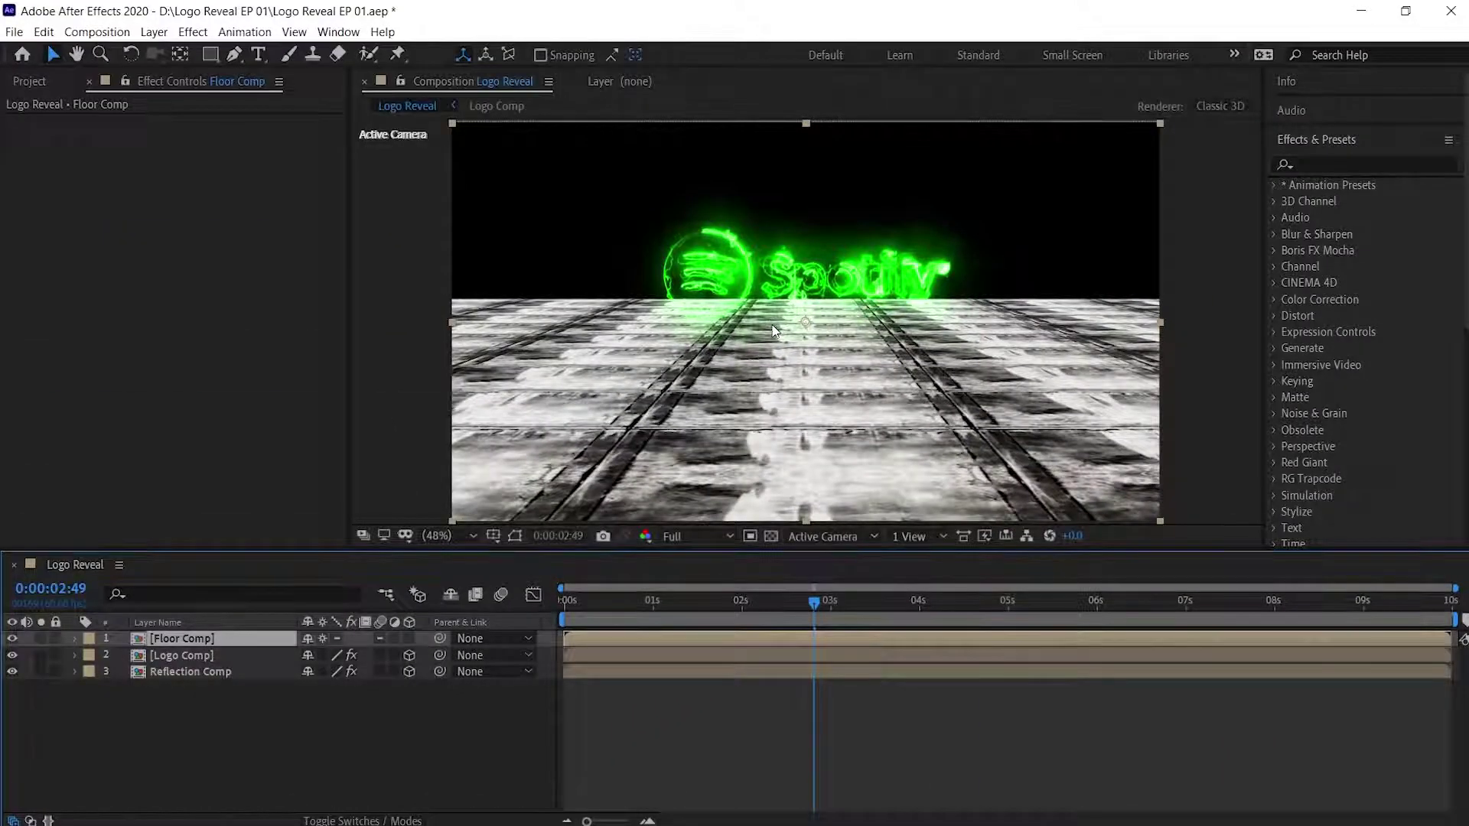
Hide Floor Comp and add a new adjustment layer just above Reflection Comp.
click(13, 638)
right_click(197, 727)
mouse_move(338, 553)
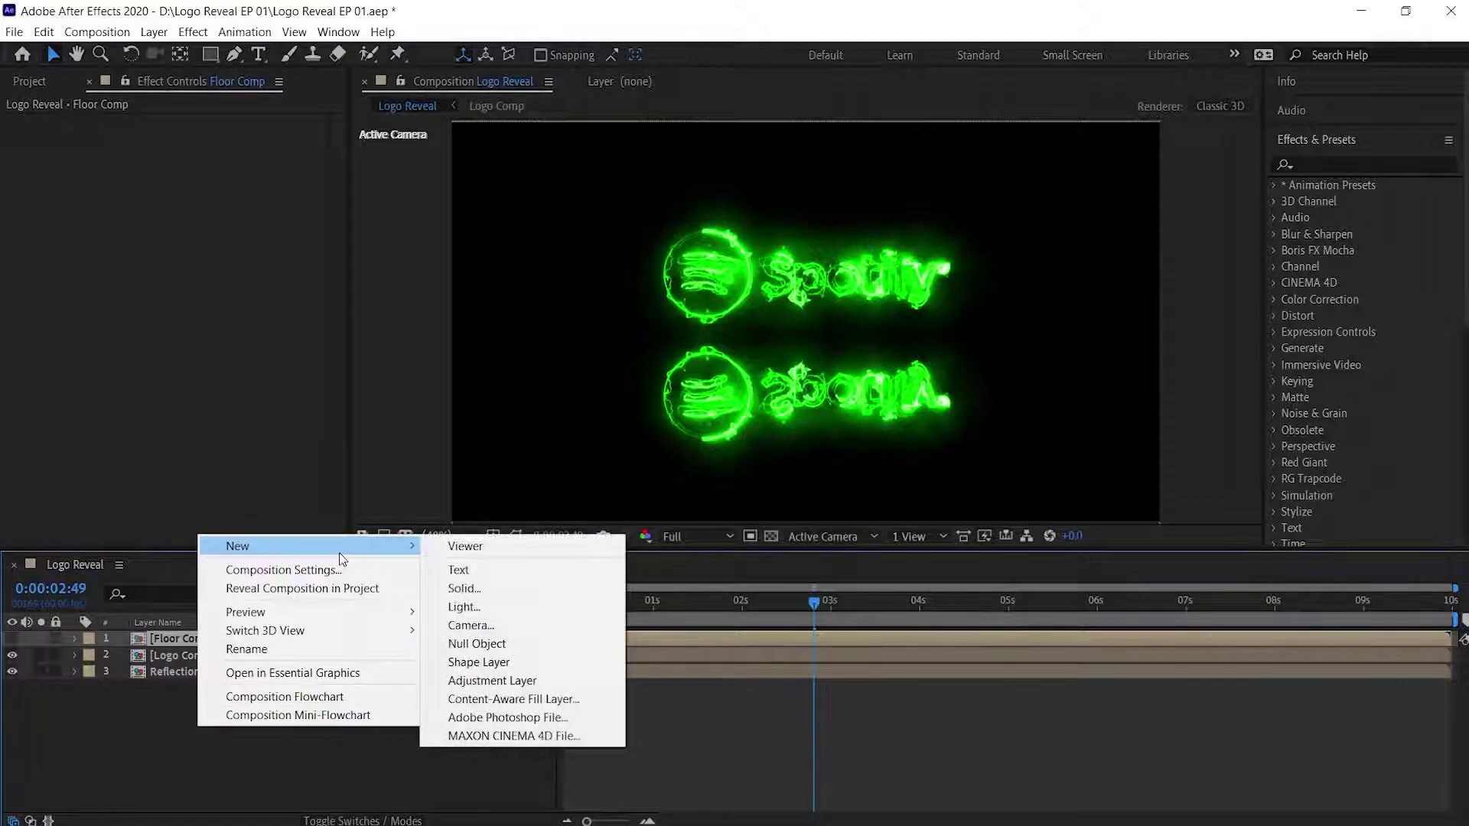
click(486, 683)
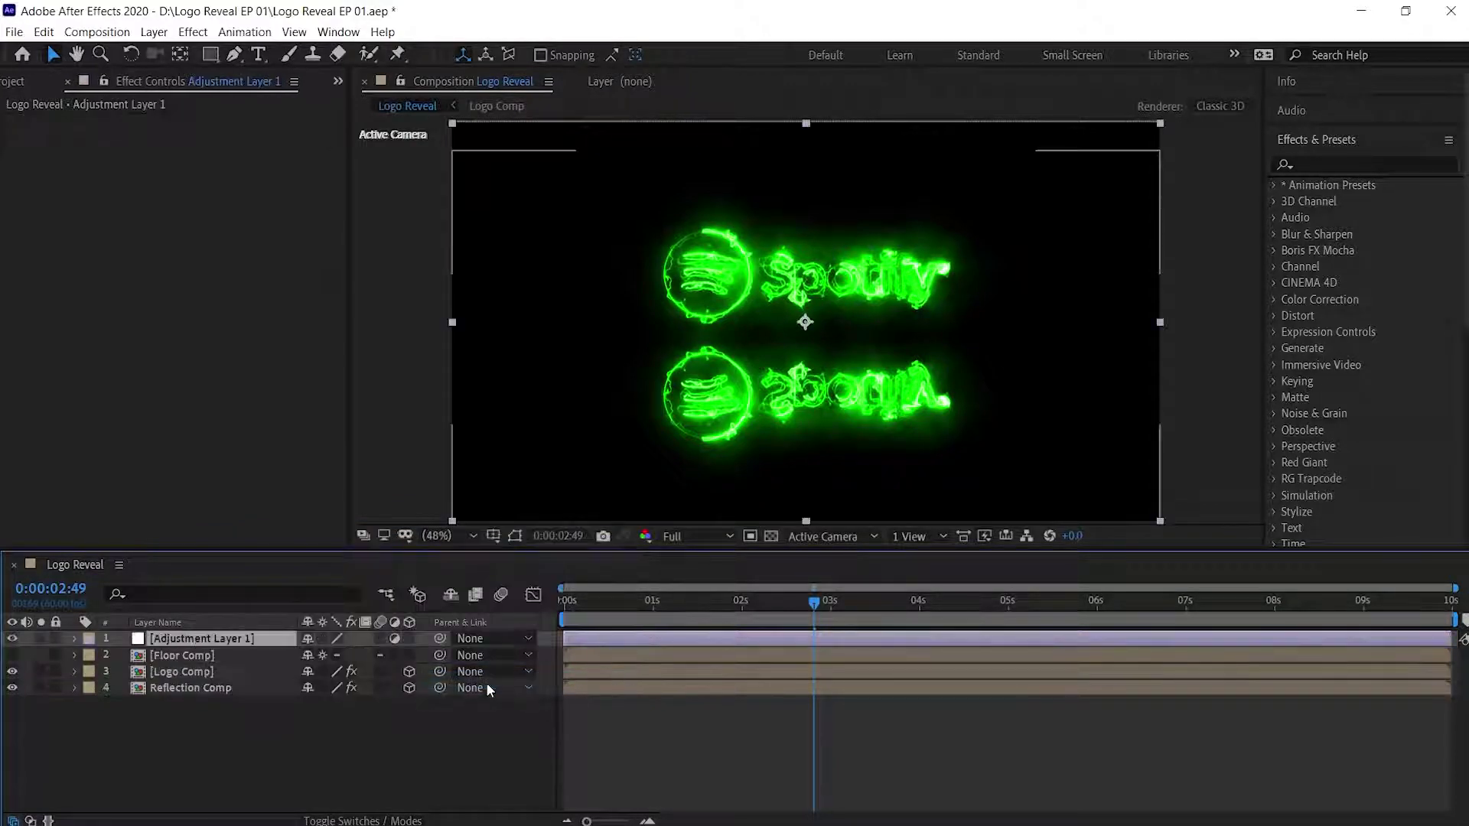
drag(236, 643, 232, 678)
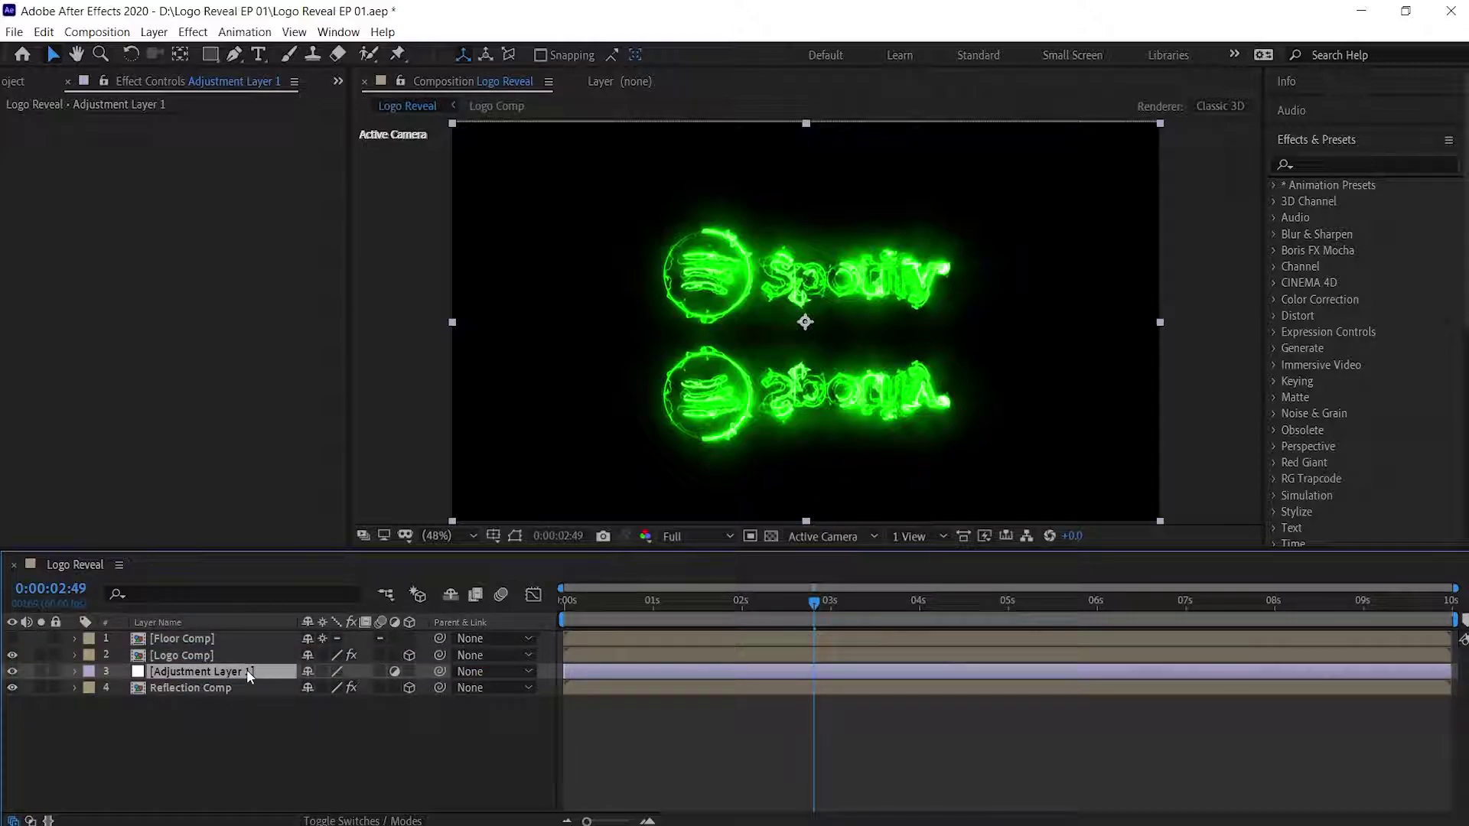
Apply Compound Blur to the adjustment layer with Floor Comp as the blur layer.
click(192, 33)
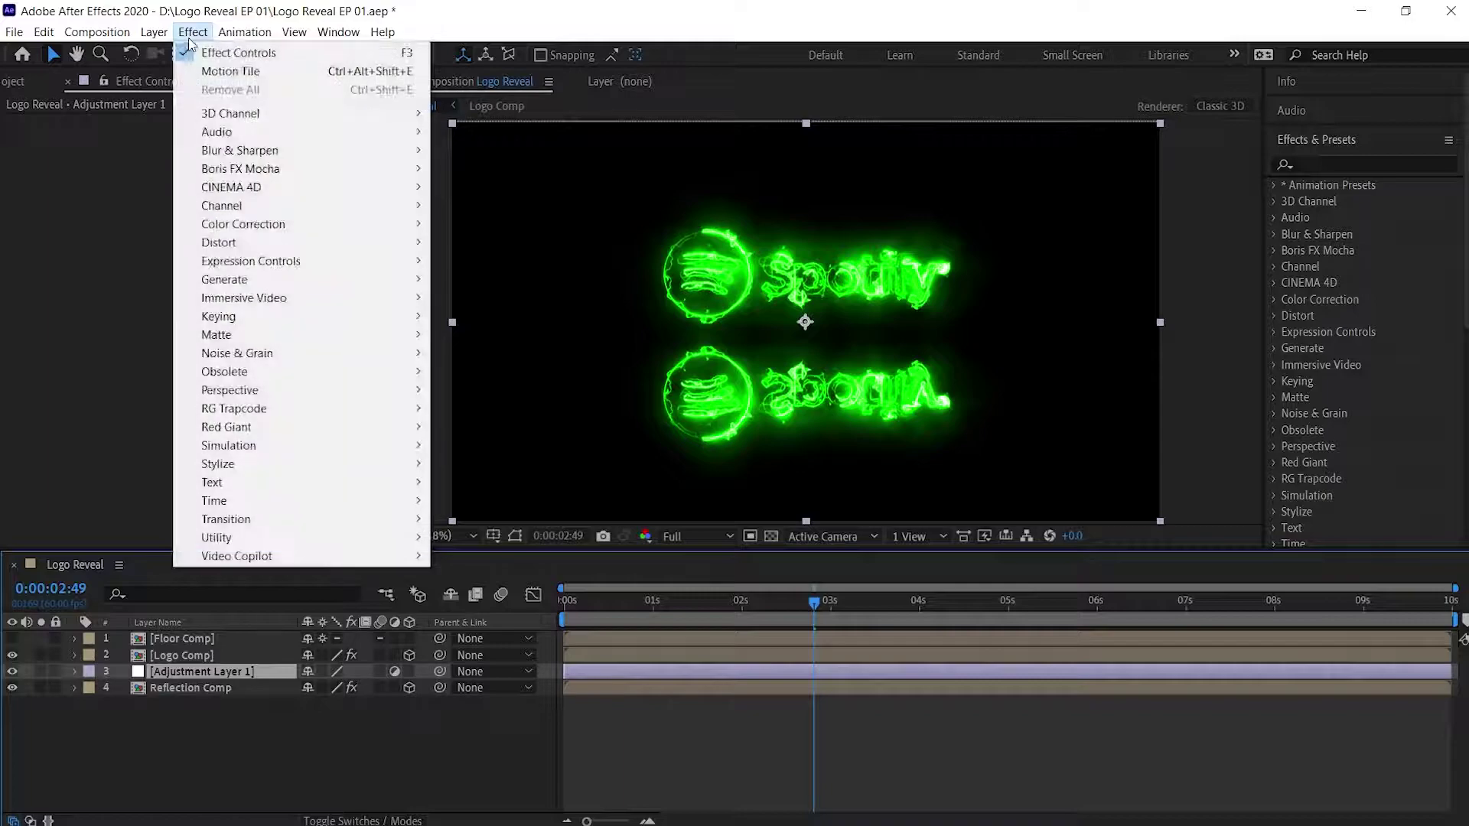
mouse_move(288, 153)
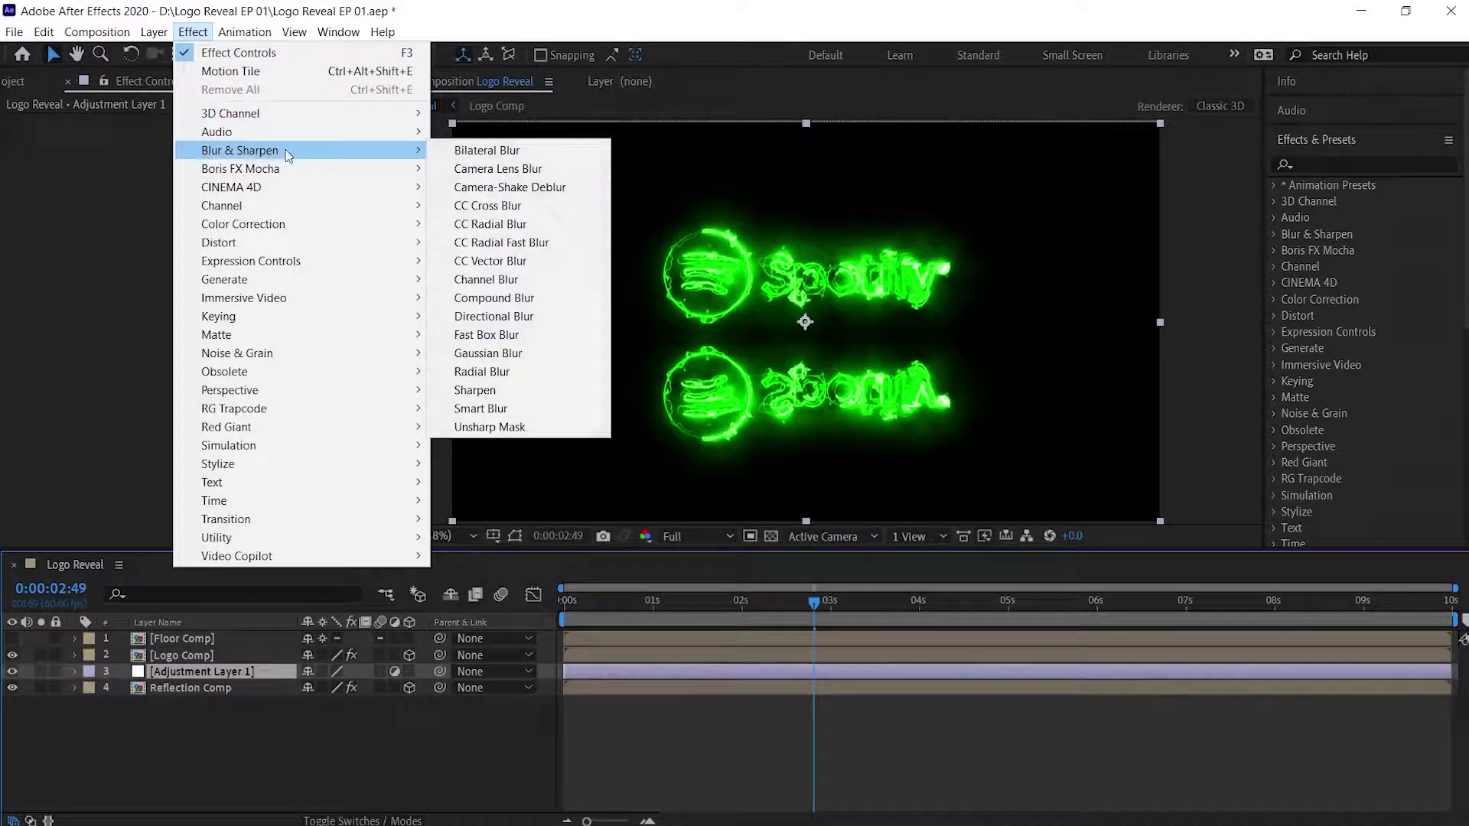
click(476, 299)
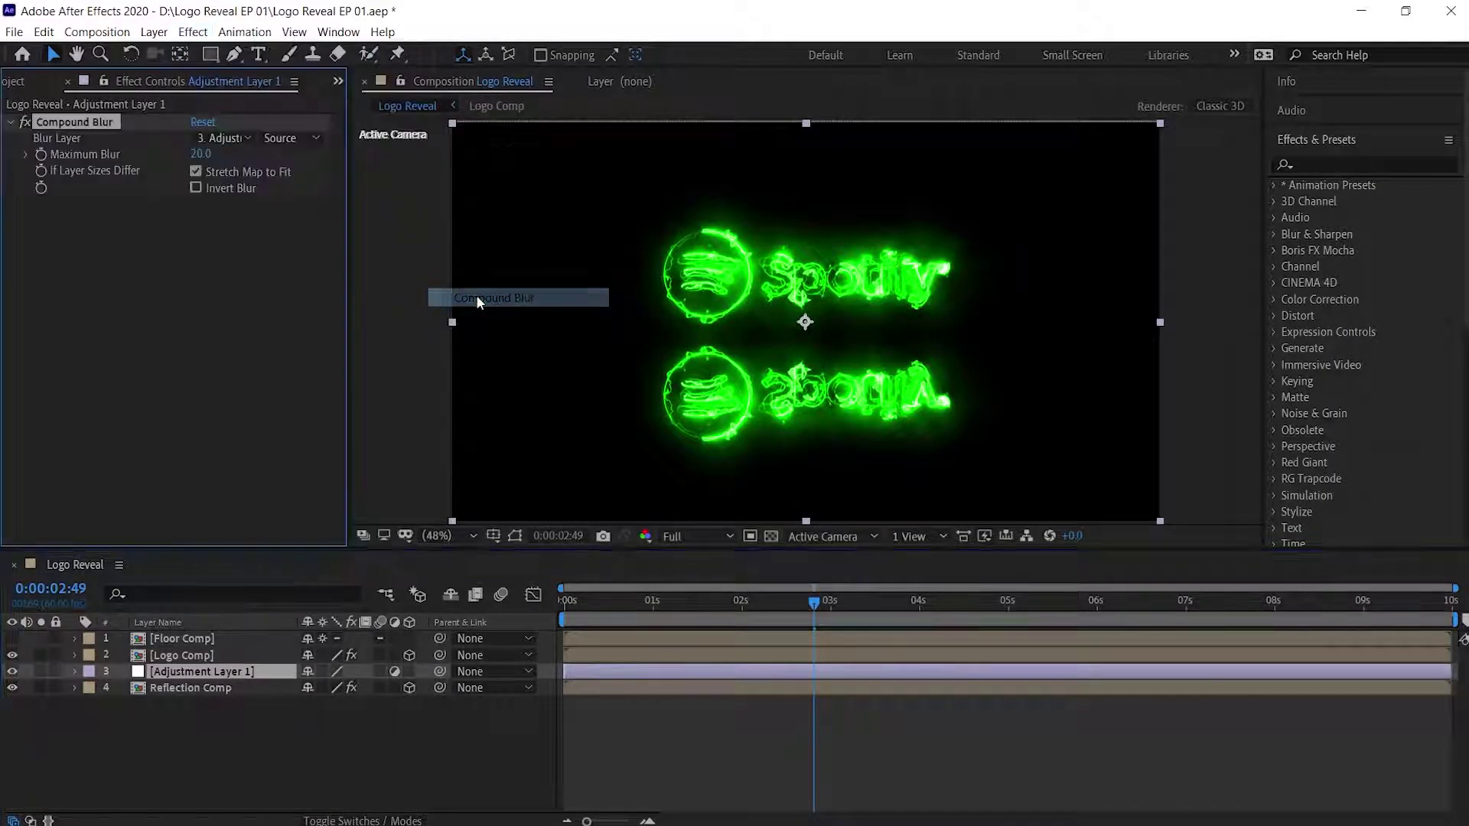
click(236, 143)
click(292, 182)
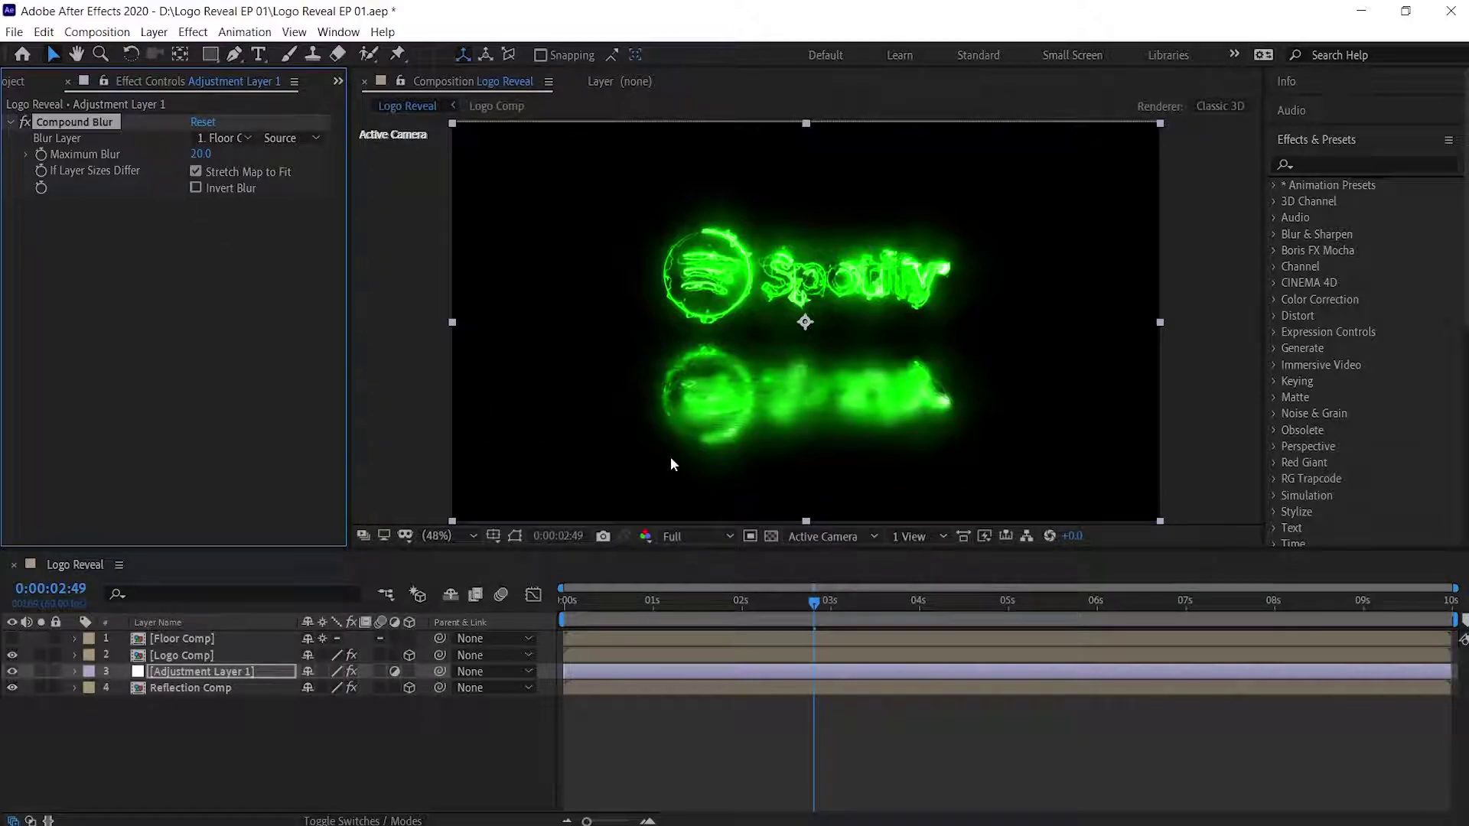
click(1322, 167)
Apply Fast Box Blur to Reflection Comp with Vertical blur dimensions and blur radius 3.
text(fast box blur)
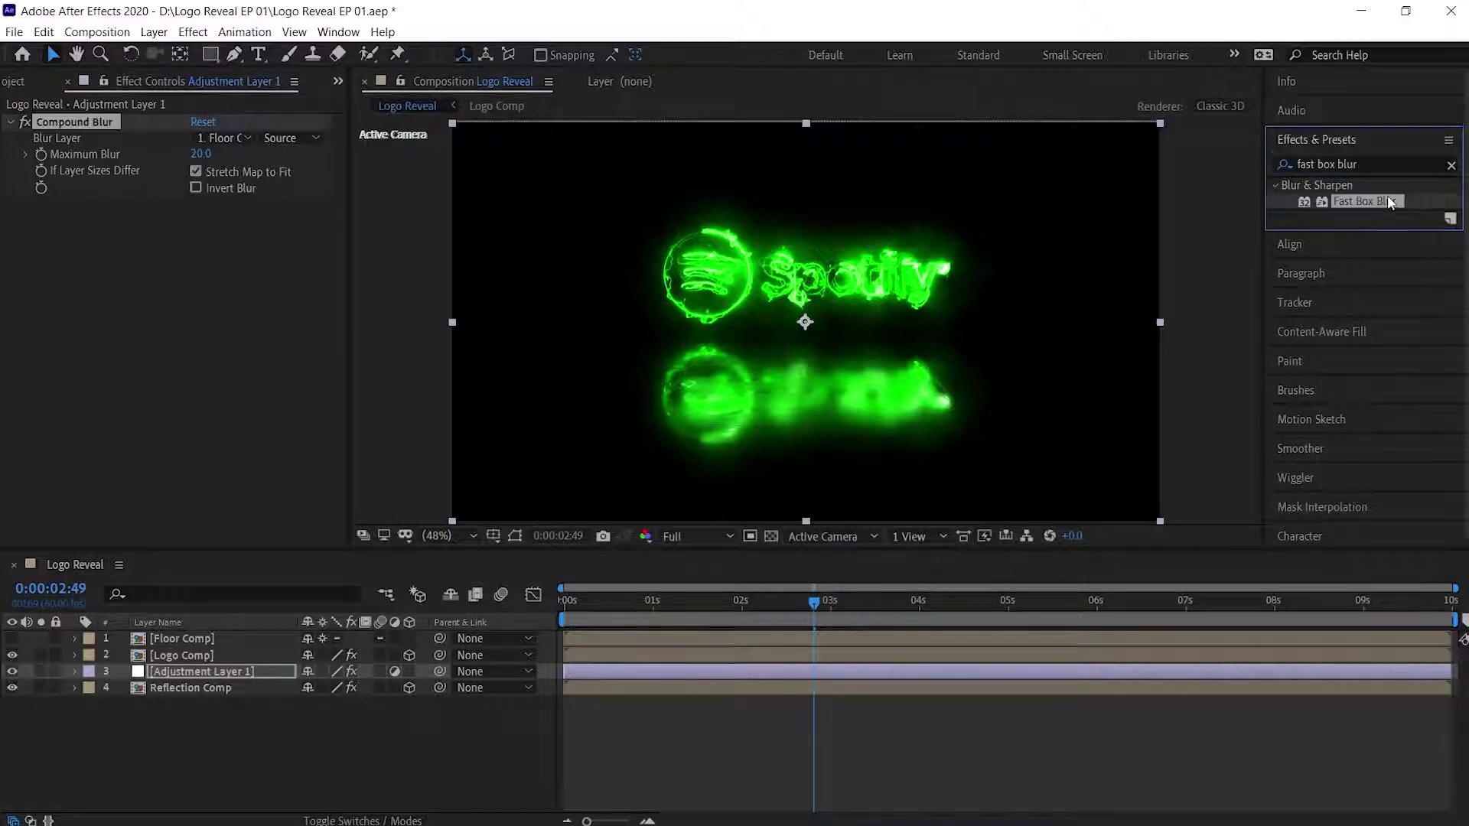
drag(1388, 201, 306, 693)
drag(283, 688, 283, 689)
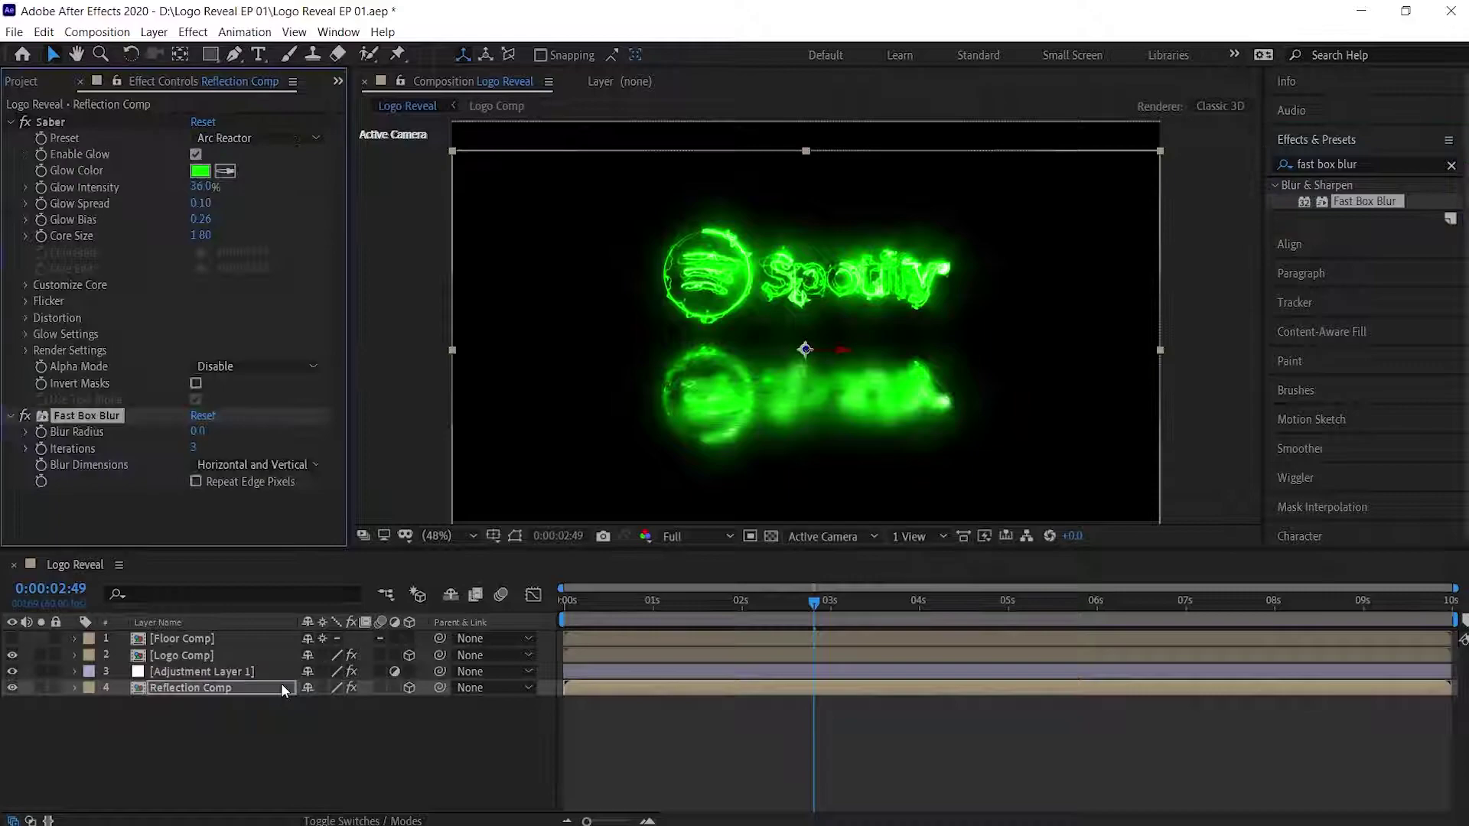
click(289, 464)
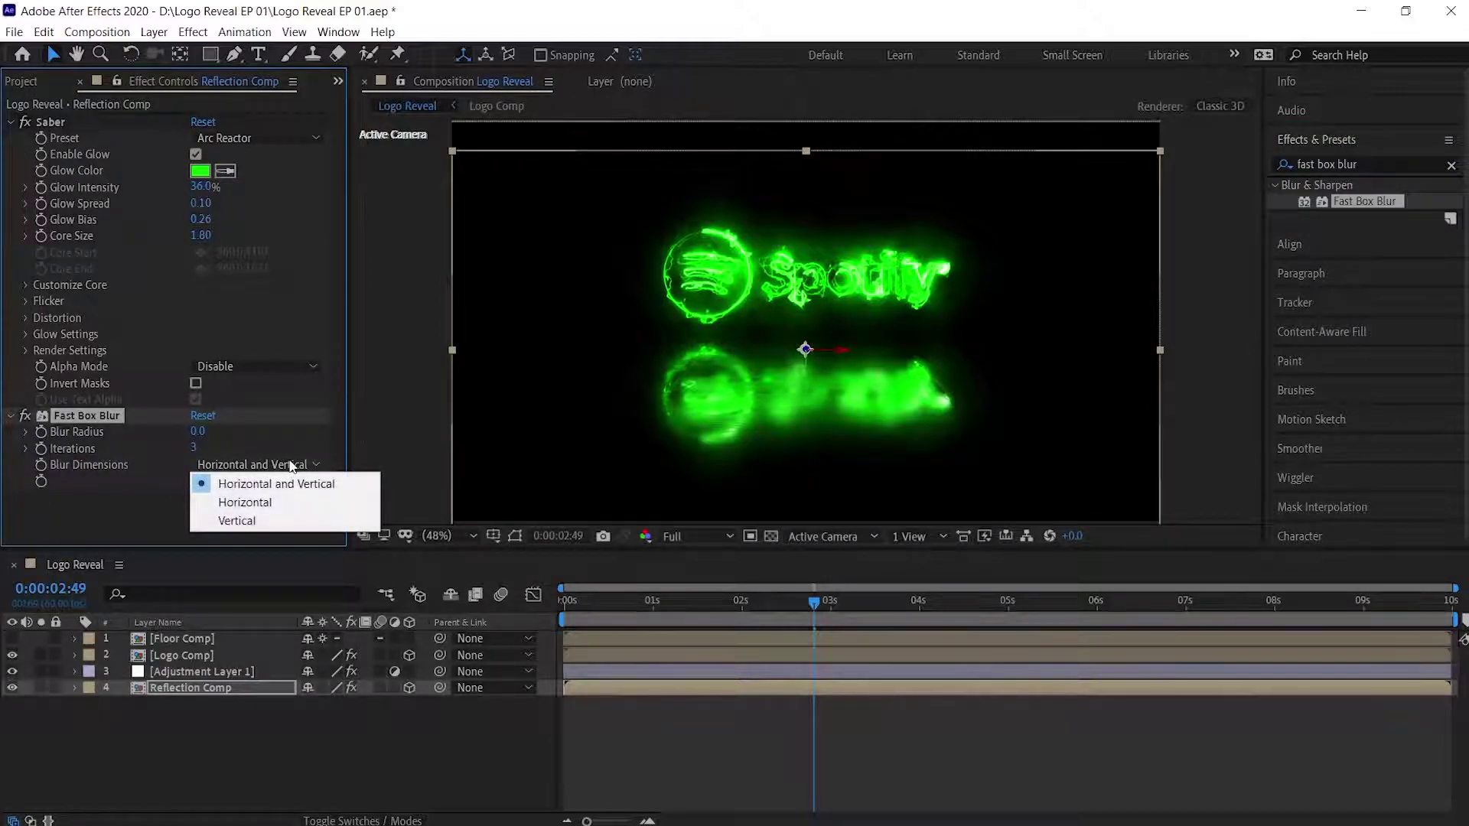
click(267, 522)
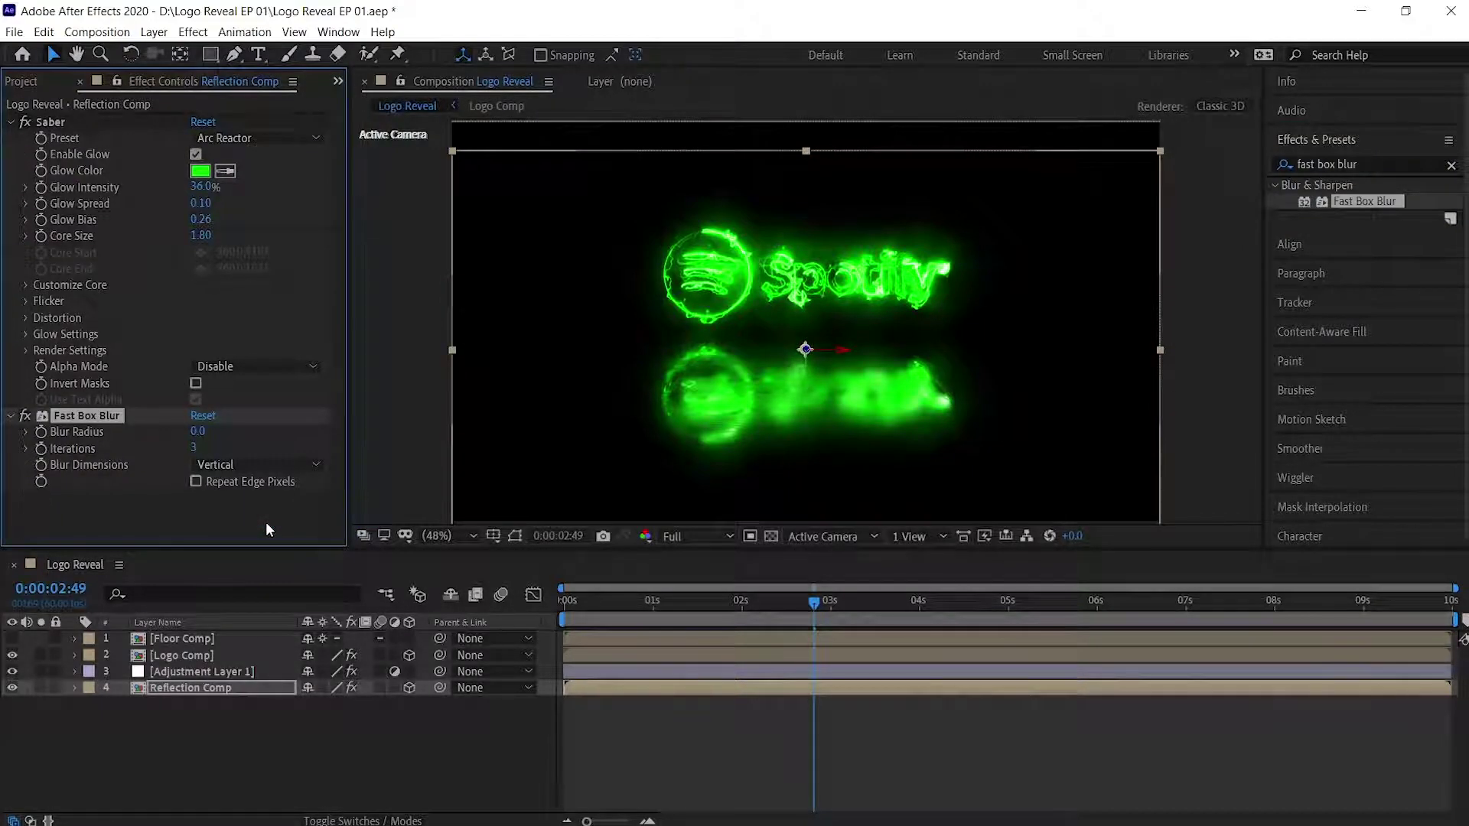
click(199, 432)
text(3)
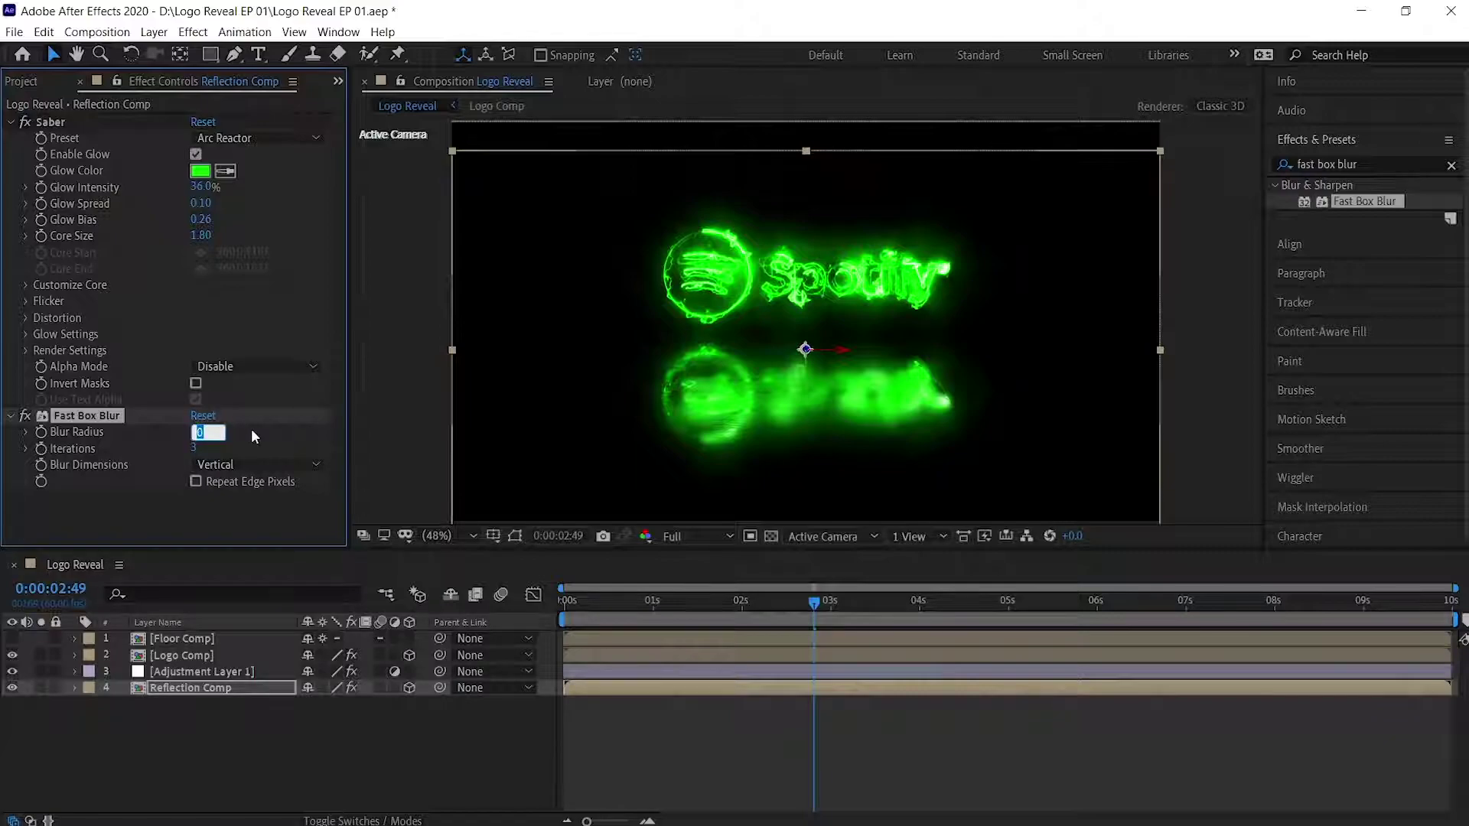
key(Return)
click(93, 724)
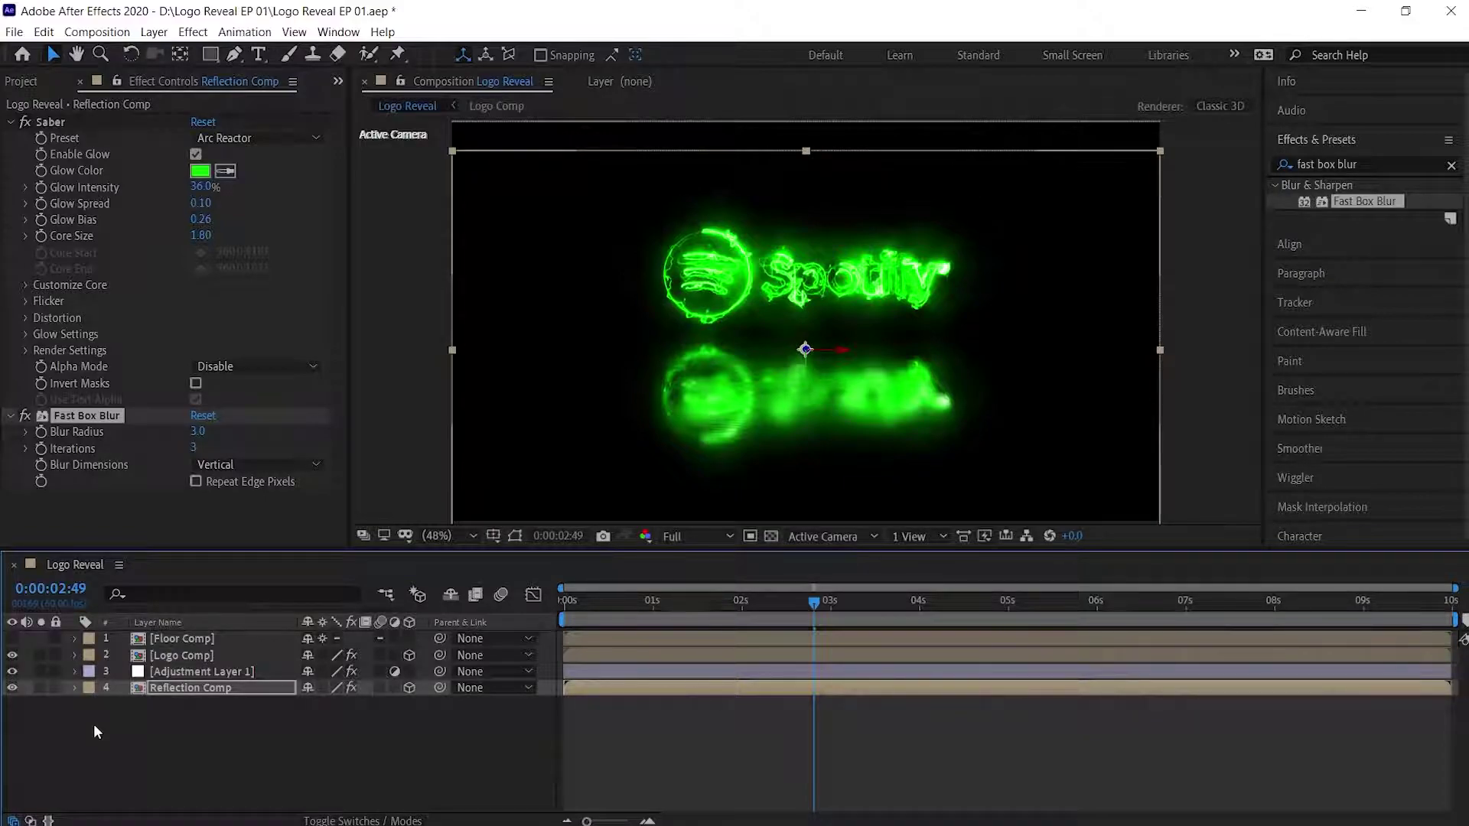
Add a new camera layer and move Camera 1 up to second in the layer stack.
right_click(94, 724)
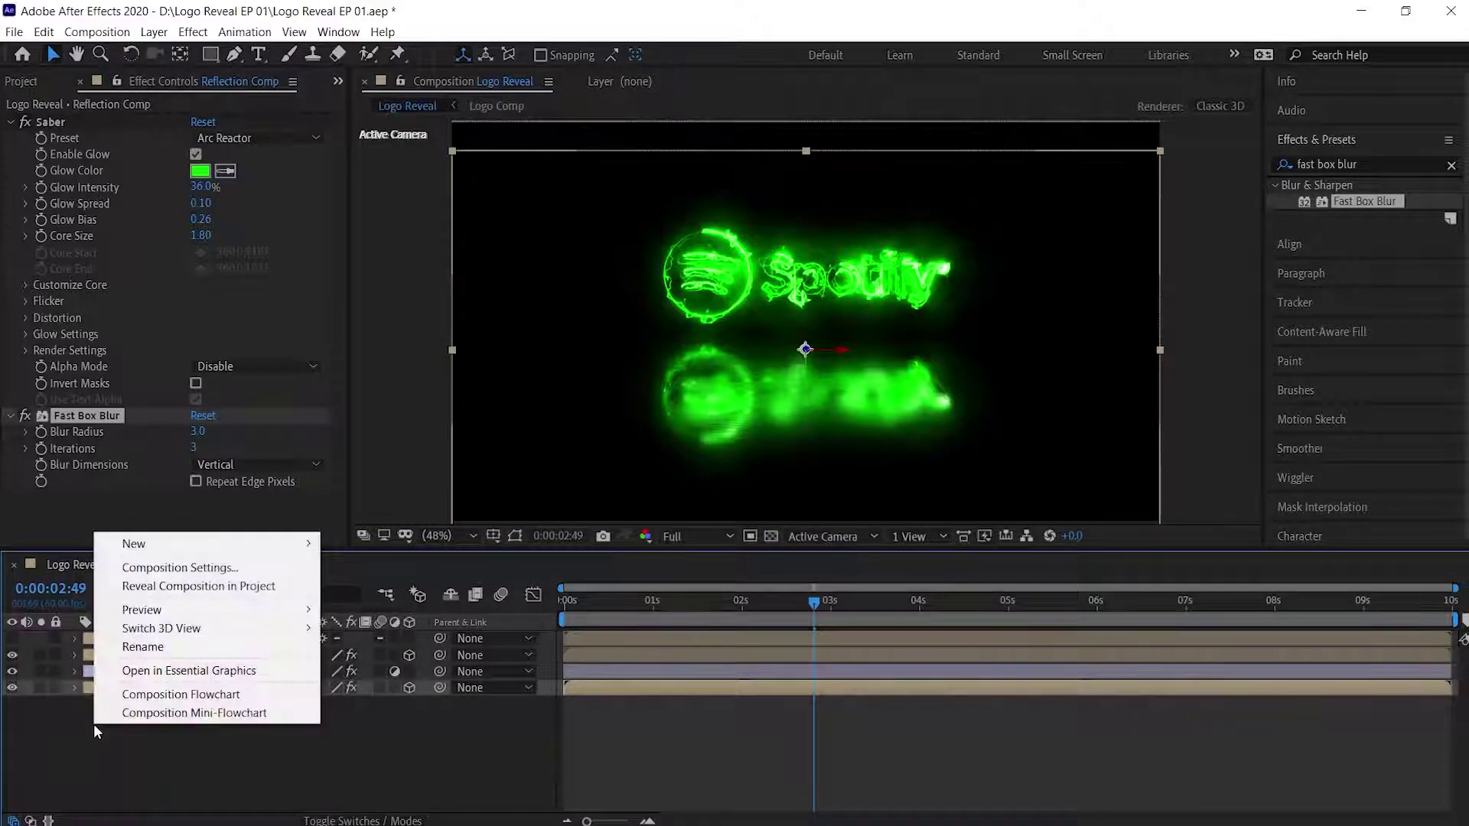
mouse_move(218, 548)
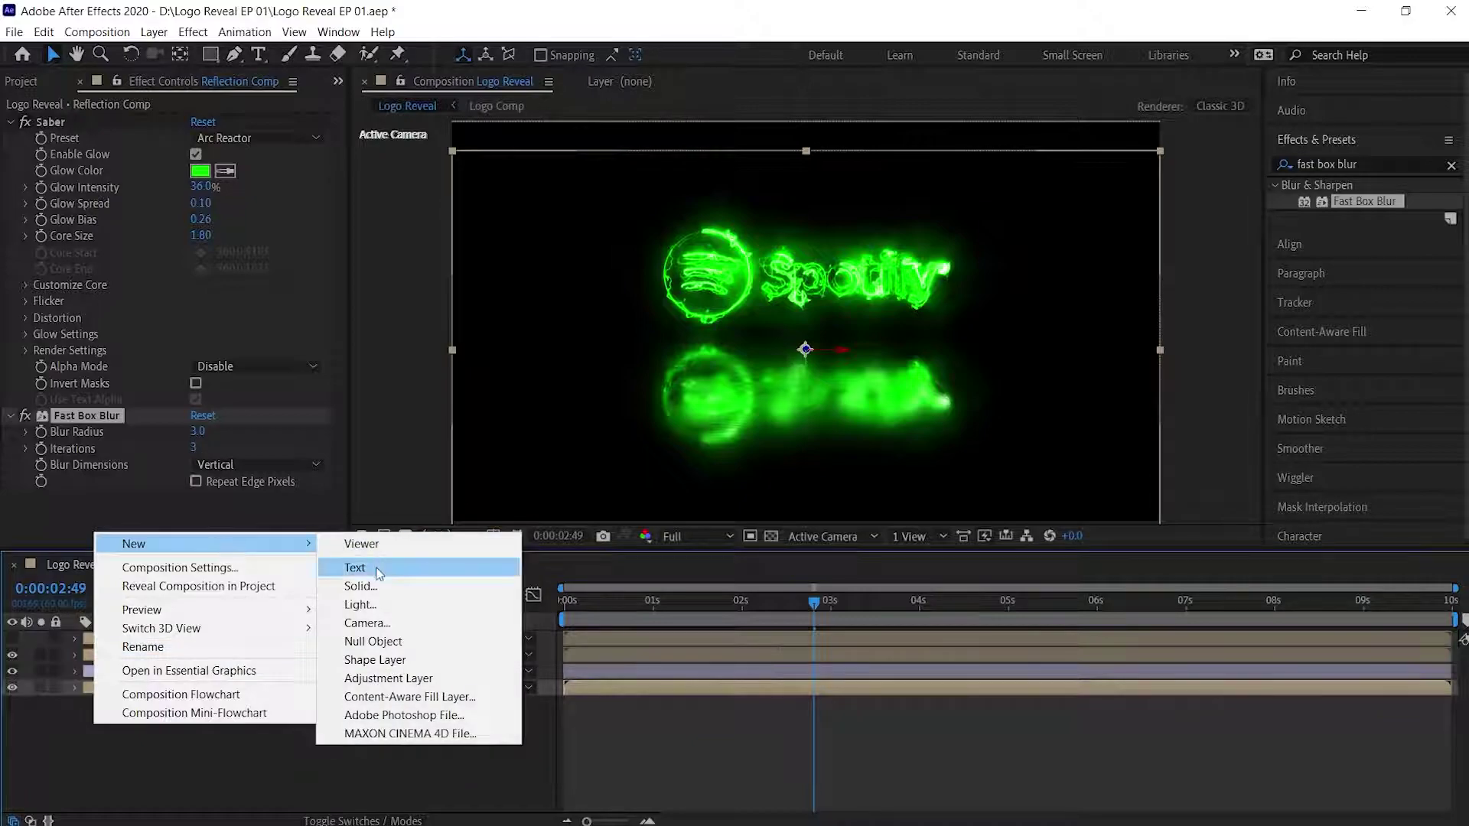
click(369, 621)
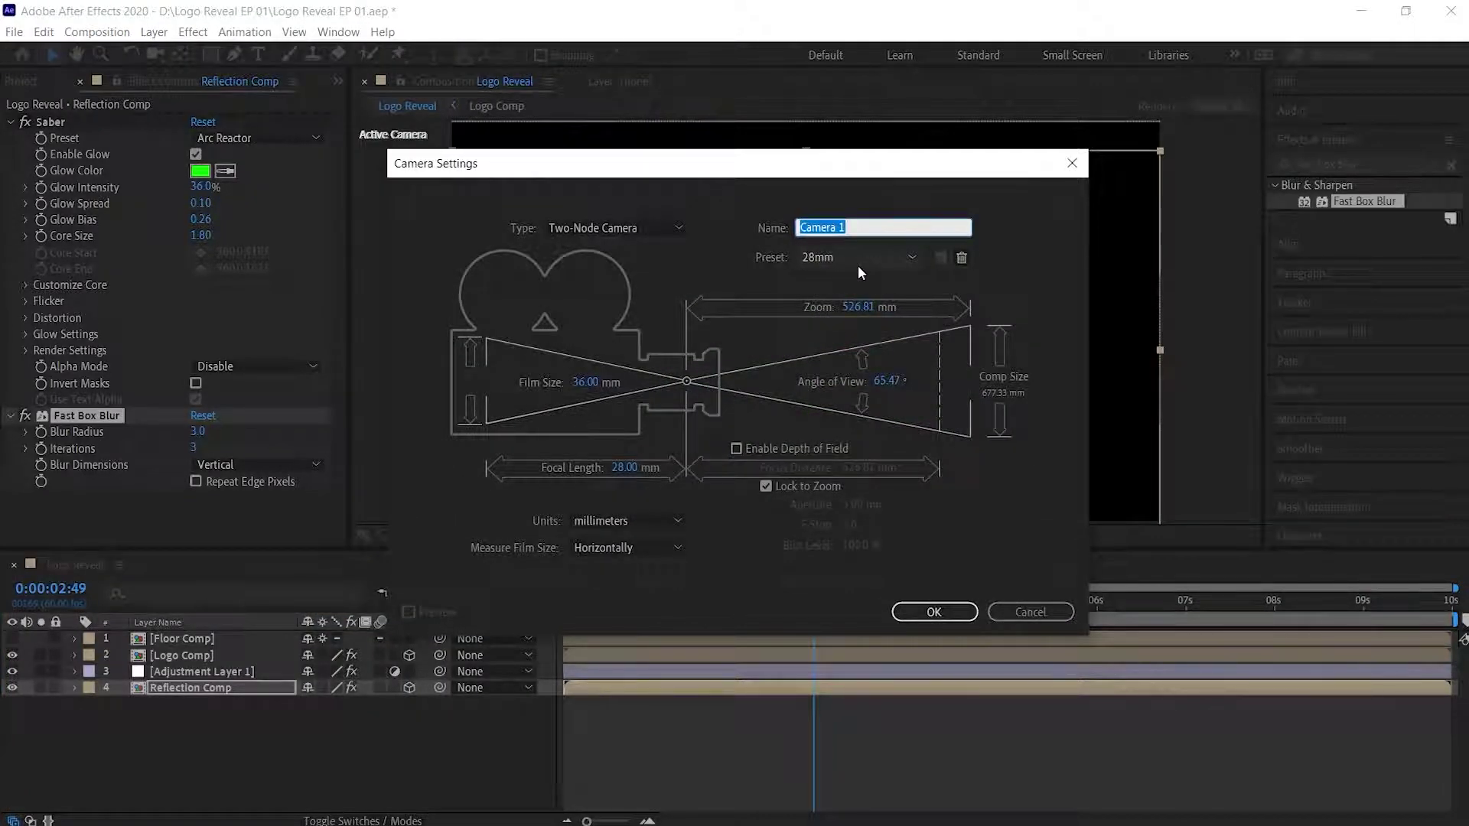
click(905, 612)
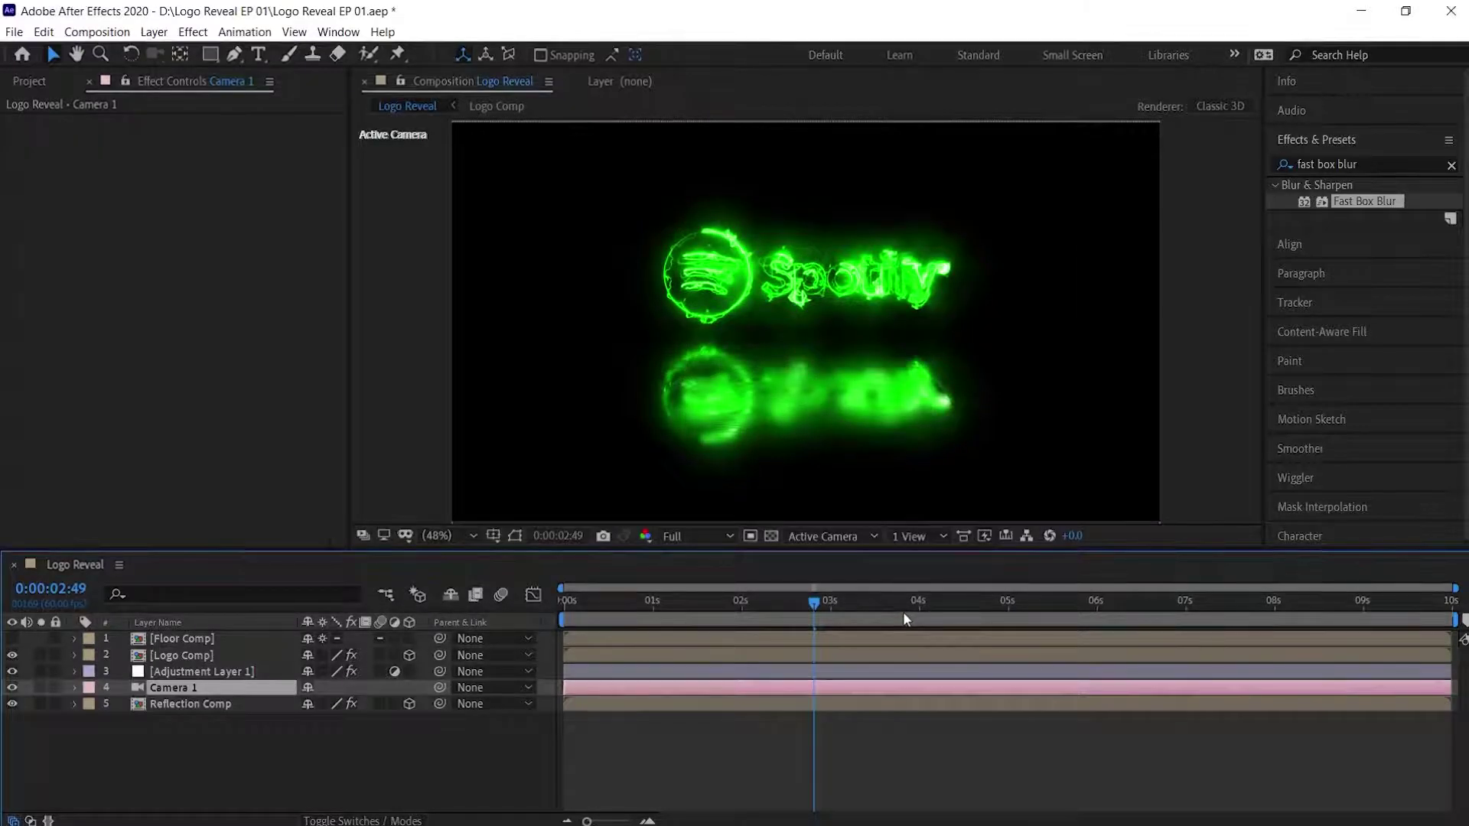
drag(181, 690, 196, 654)
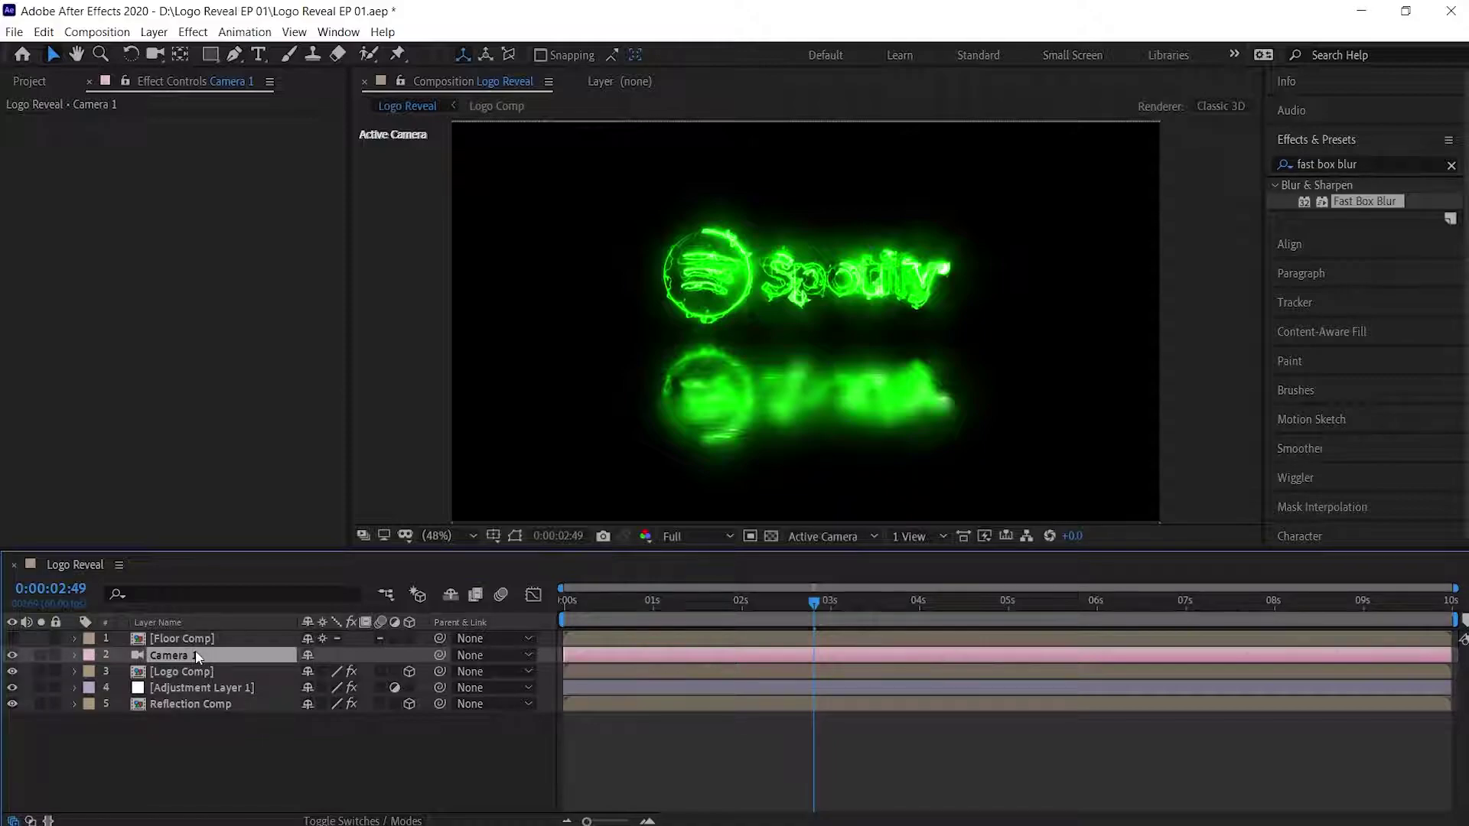
Set Camera 1's zoom to 1350 pixels and start keyframing its Position.
click(75, 655)
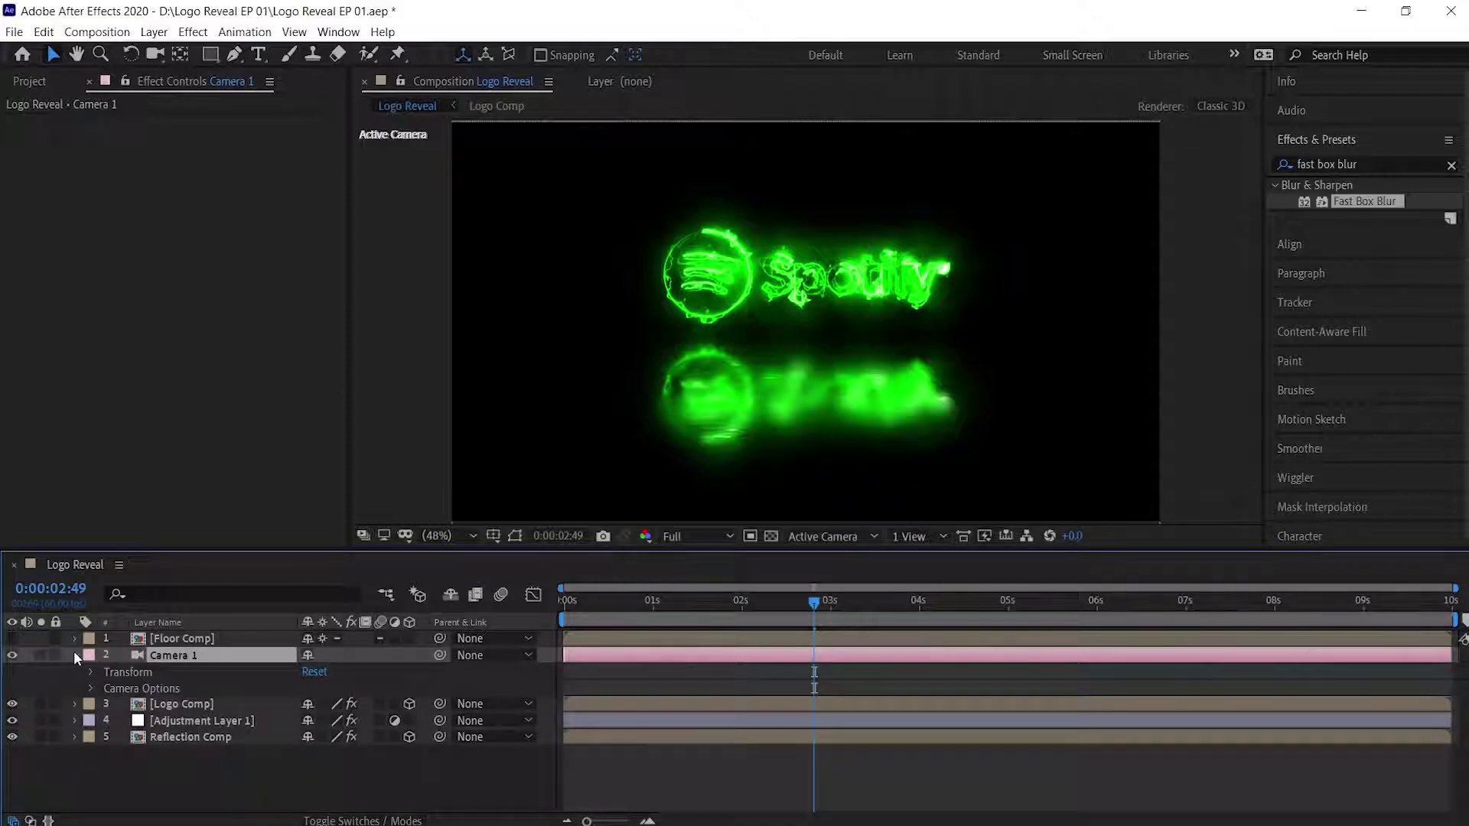
click(91, 672)
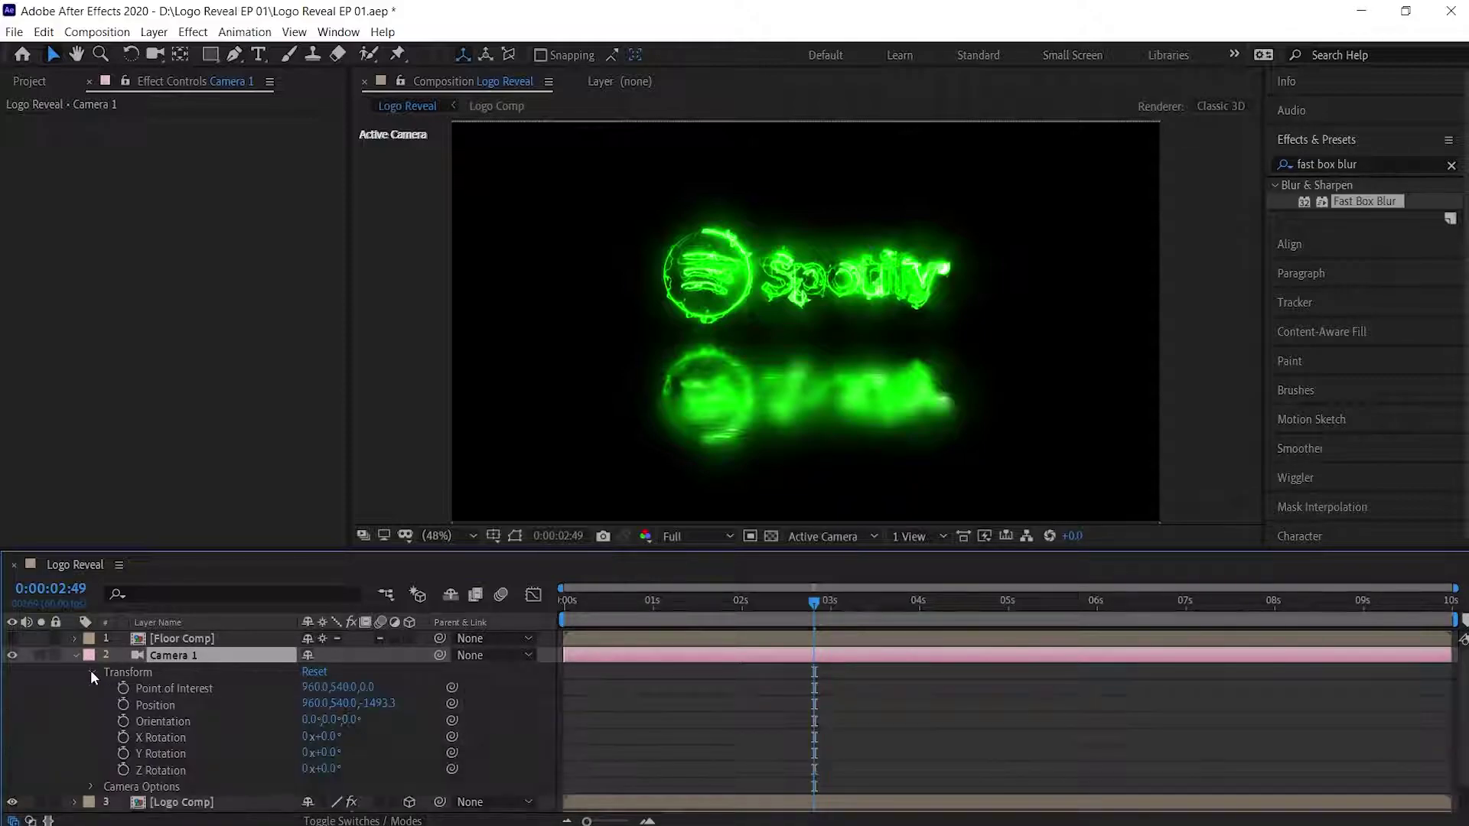
click(91, 787)
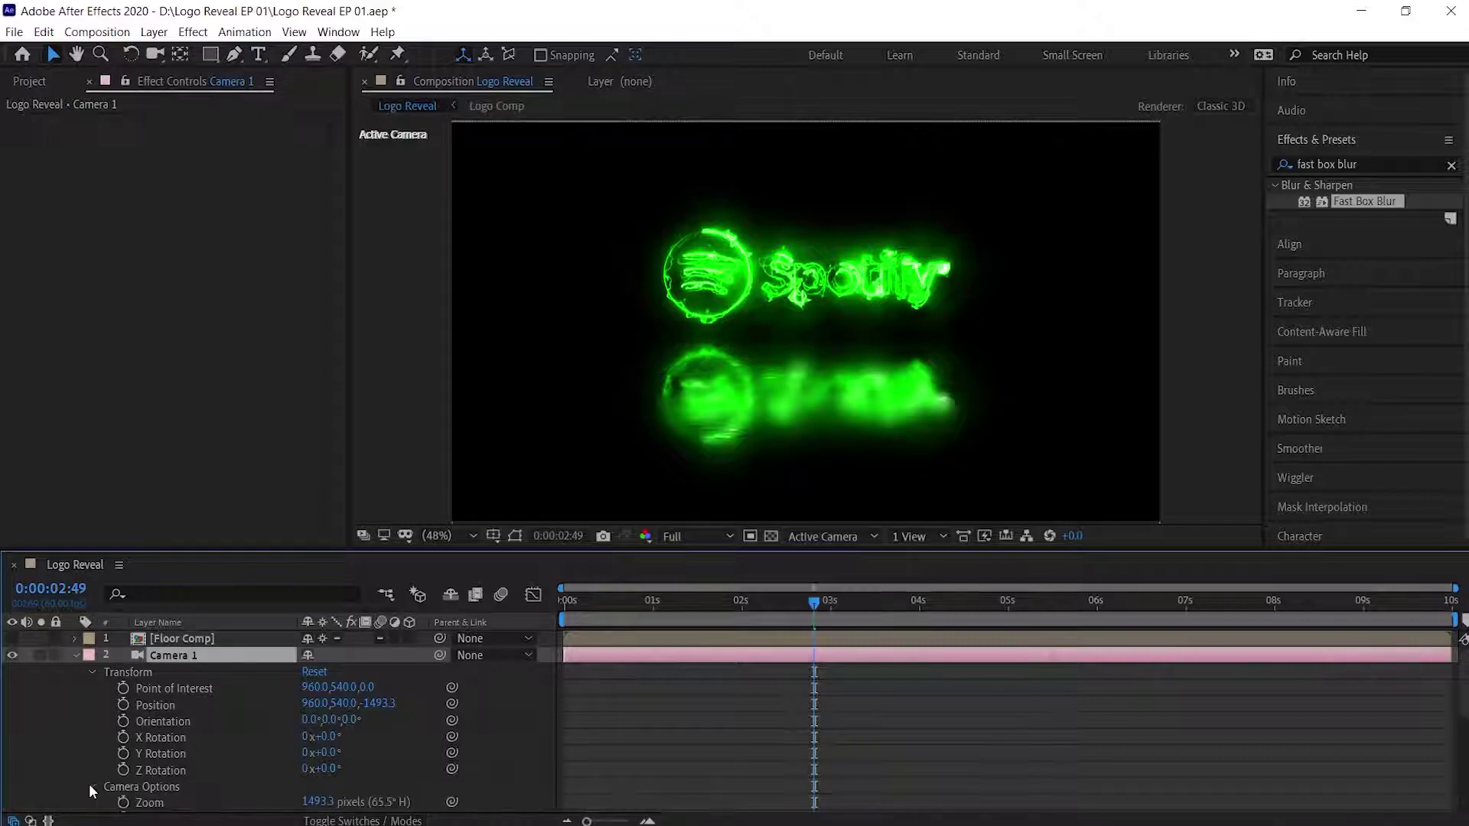
scroll(89, 783, down, 3)
click(320, 655)
text(1)
text(350)
key(Return)
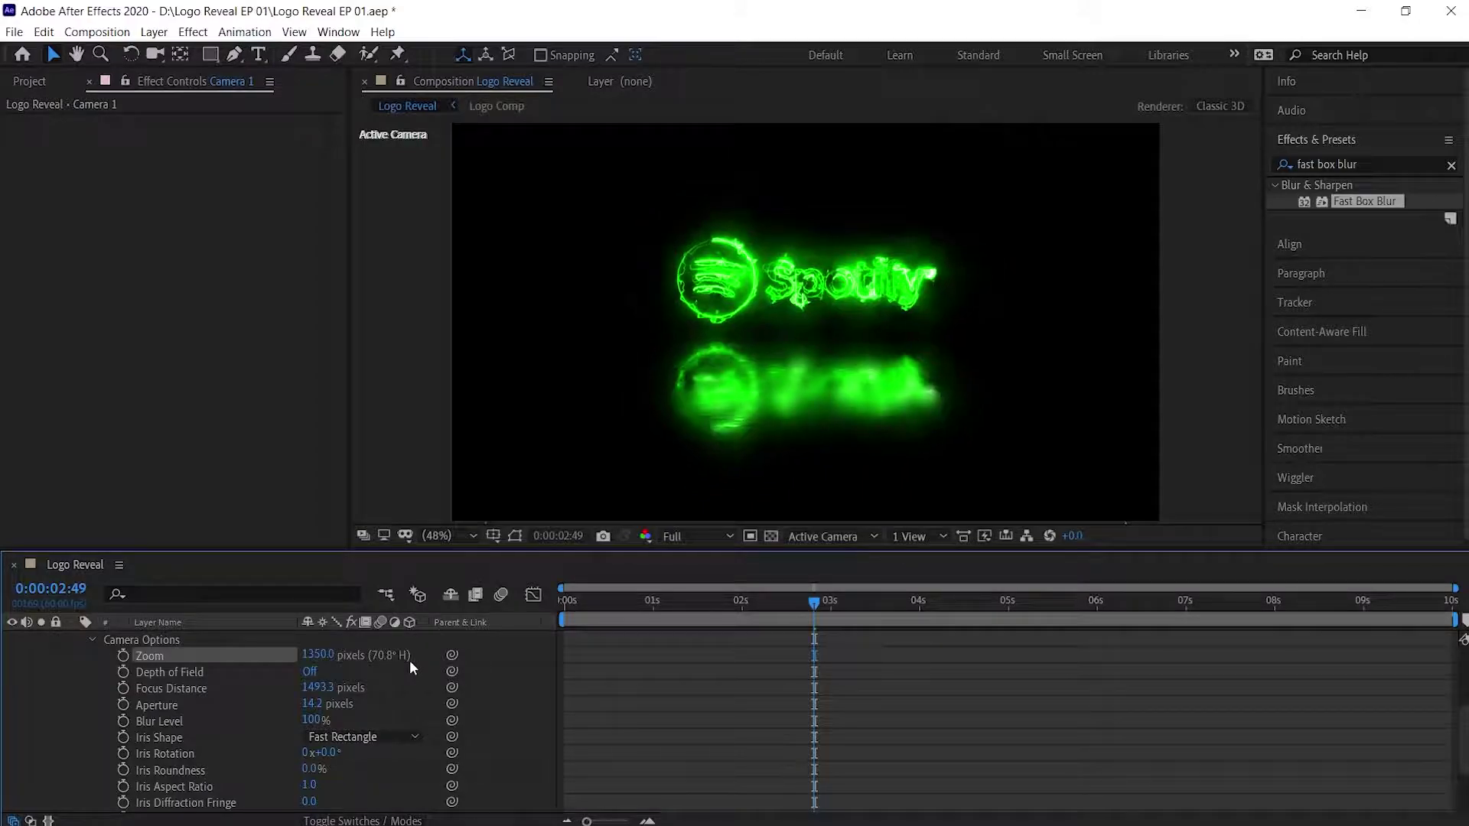
click(92, 638)
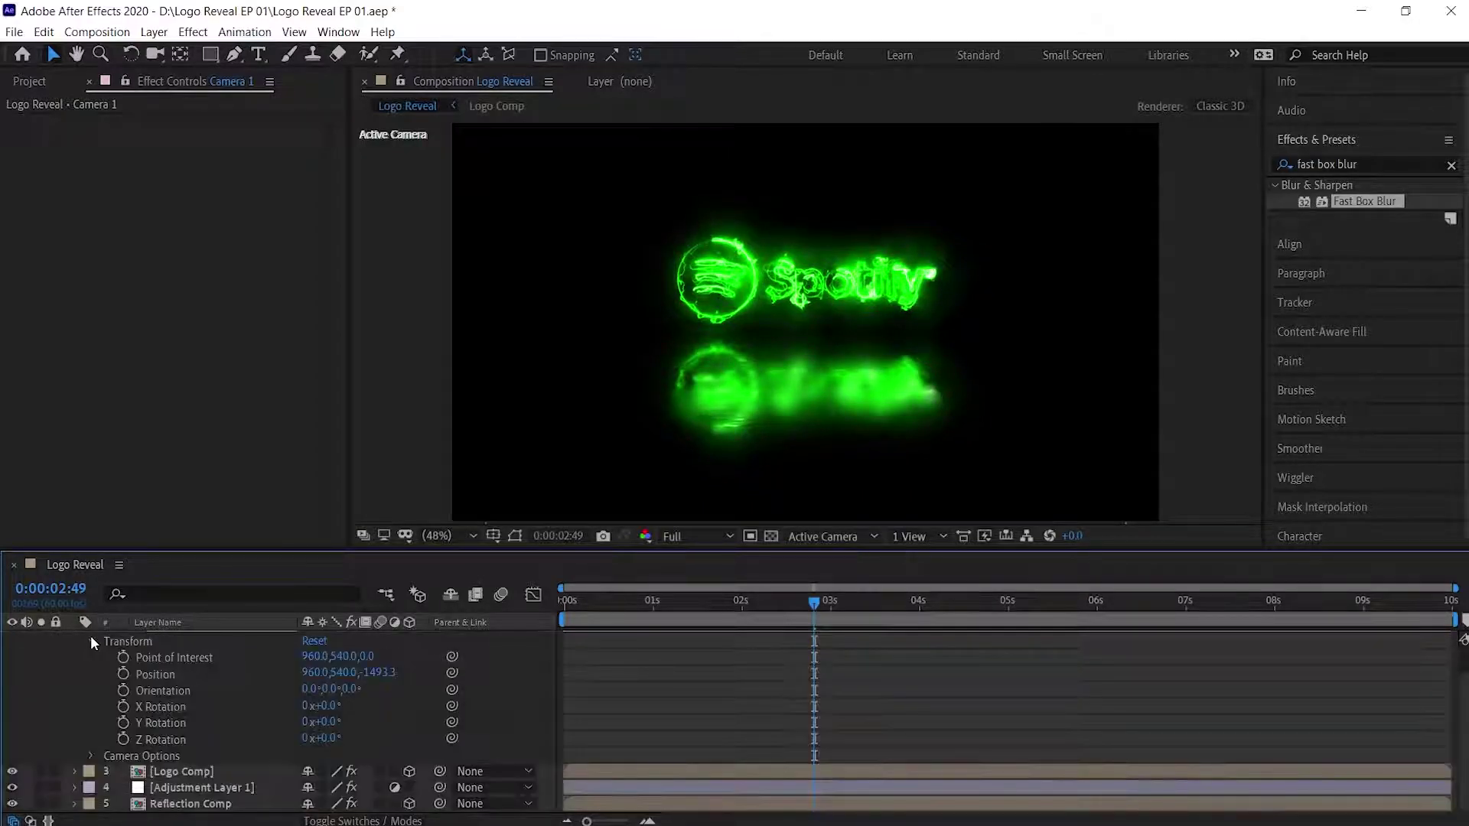
click(122, 674)
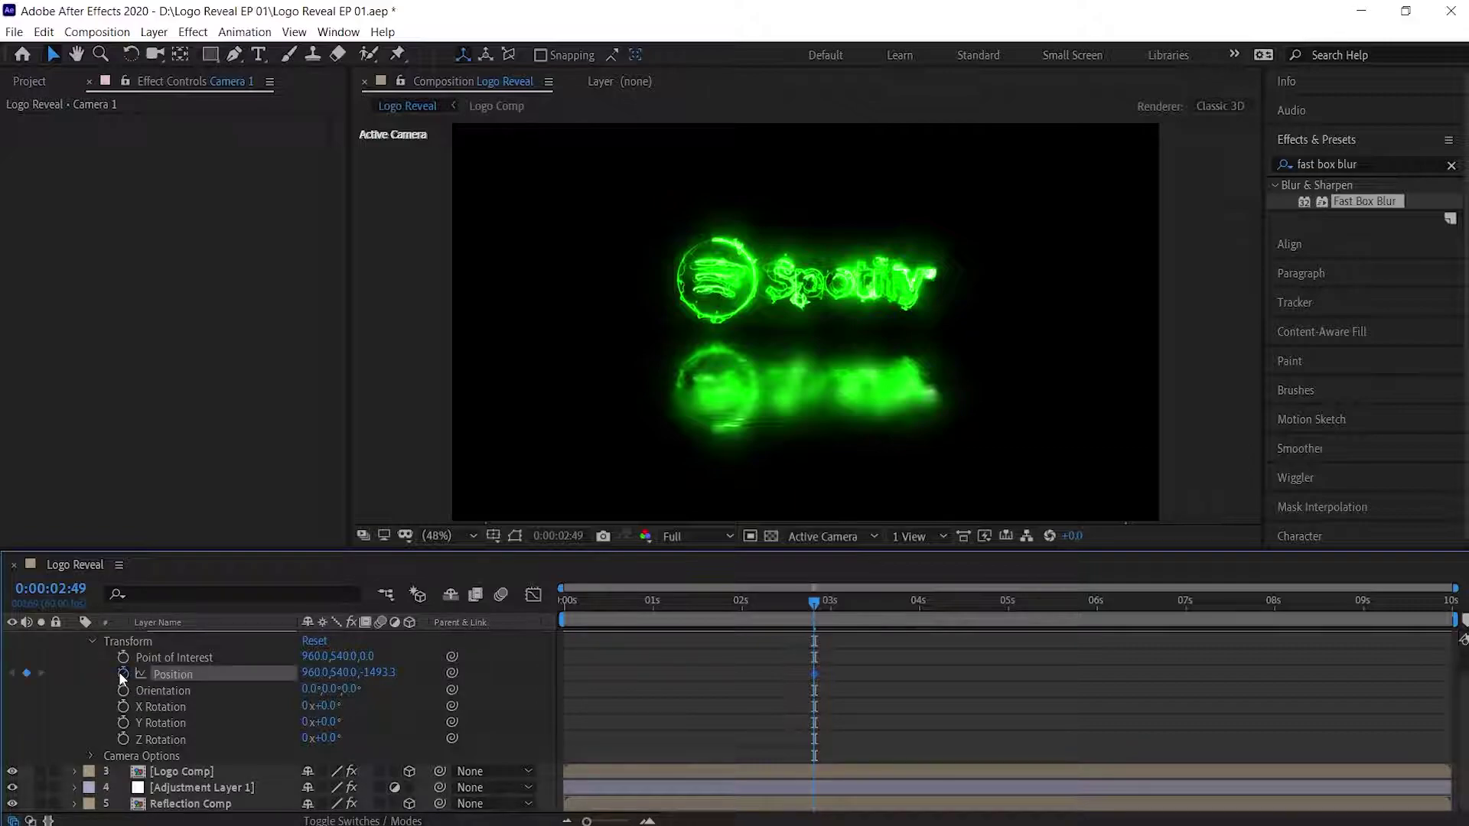
Keyframe Camera 1 at Position X 550, Z -1450 with Y Rotation 11°.
click(123, 722)
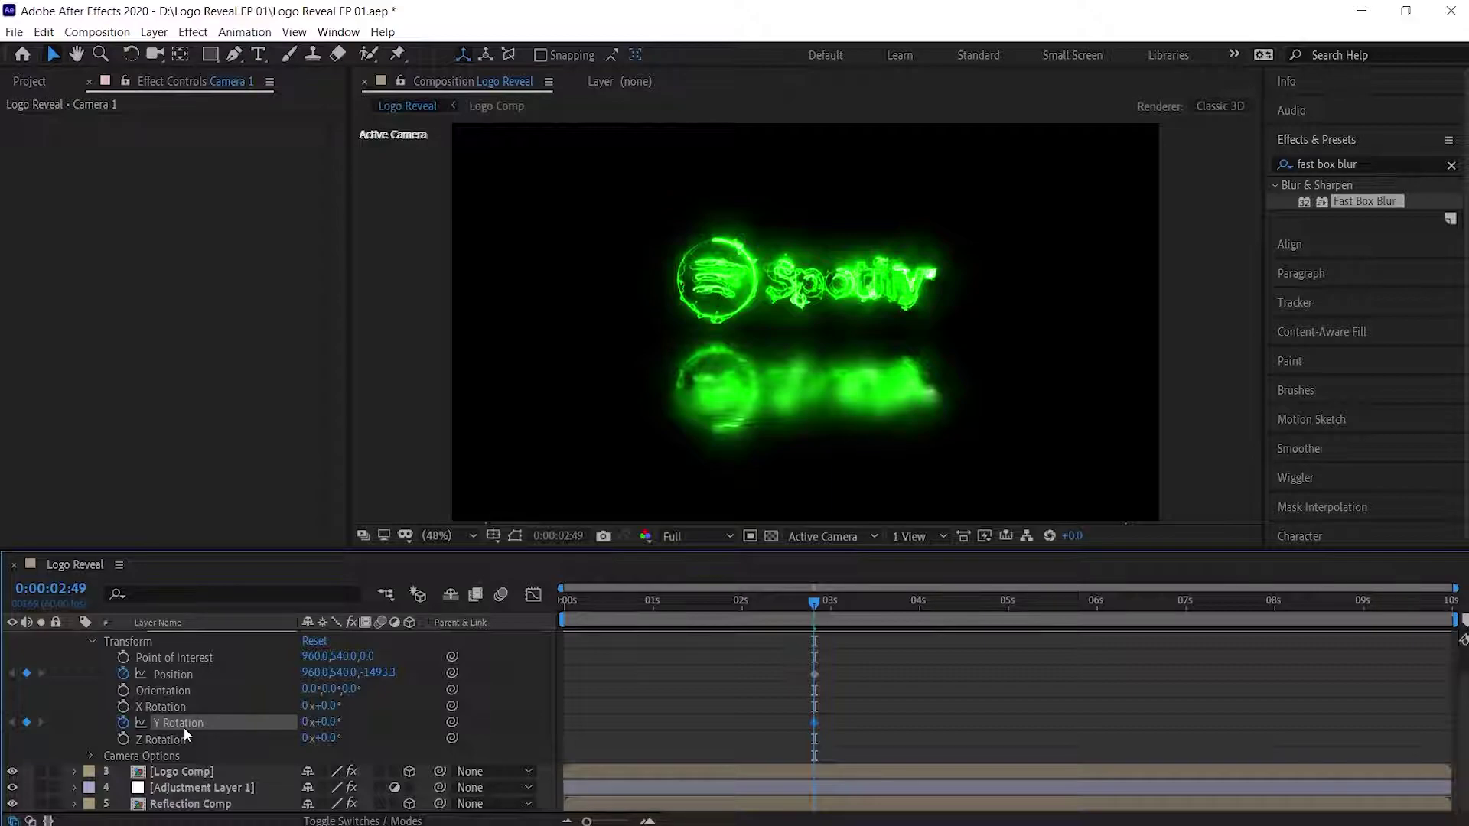
click(314, 673)
text(550)
key(Return)
click(386, 673)
text(-1450)
key(Return)
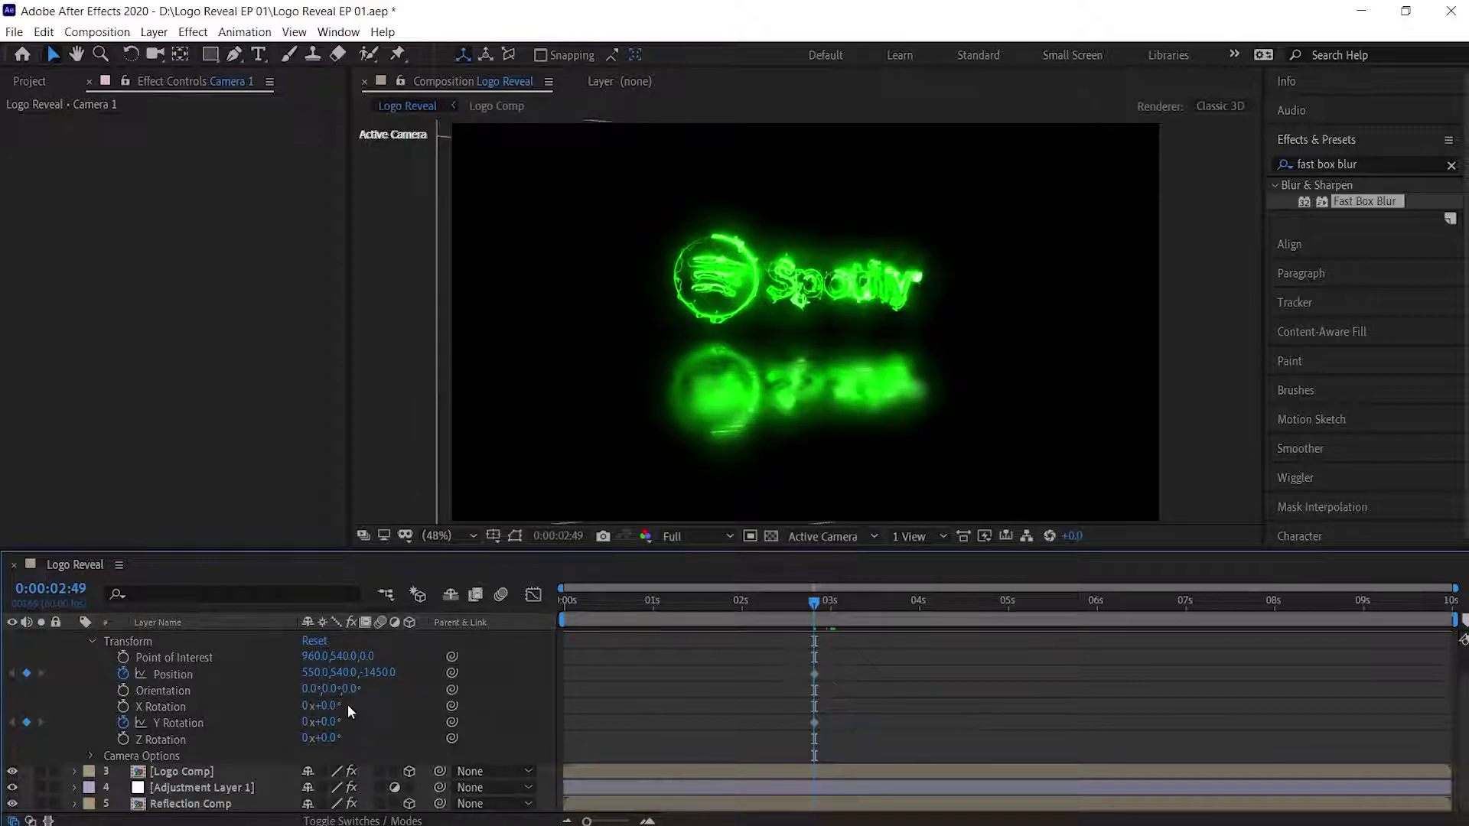
click(330, 723)
text(11)
key(Return)
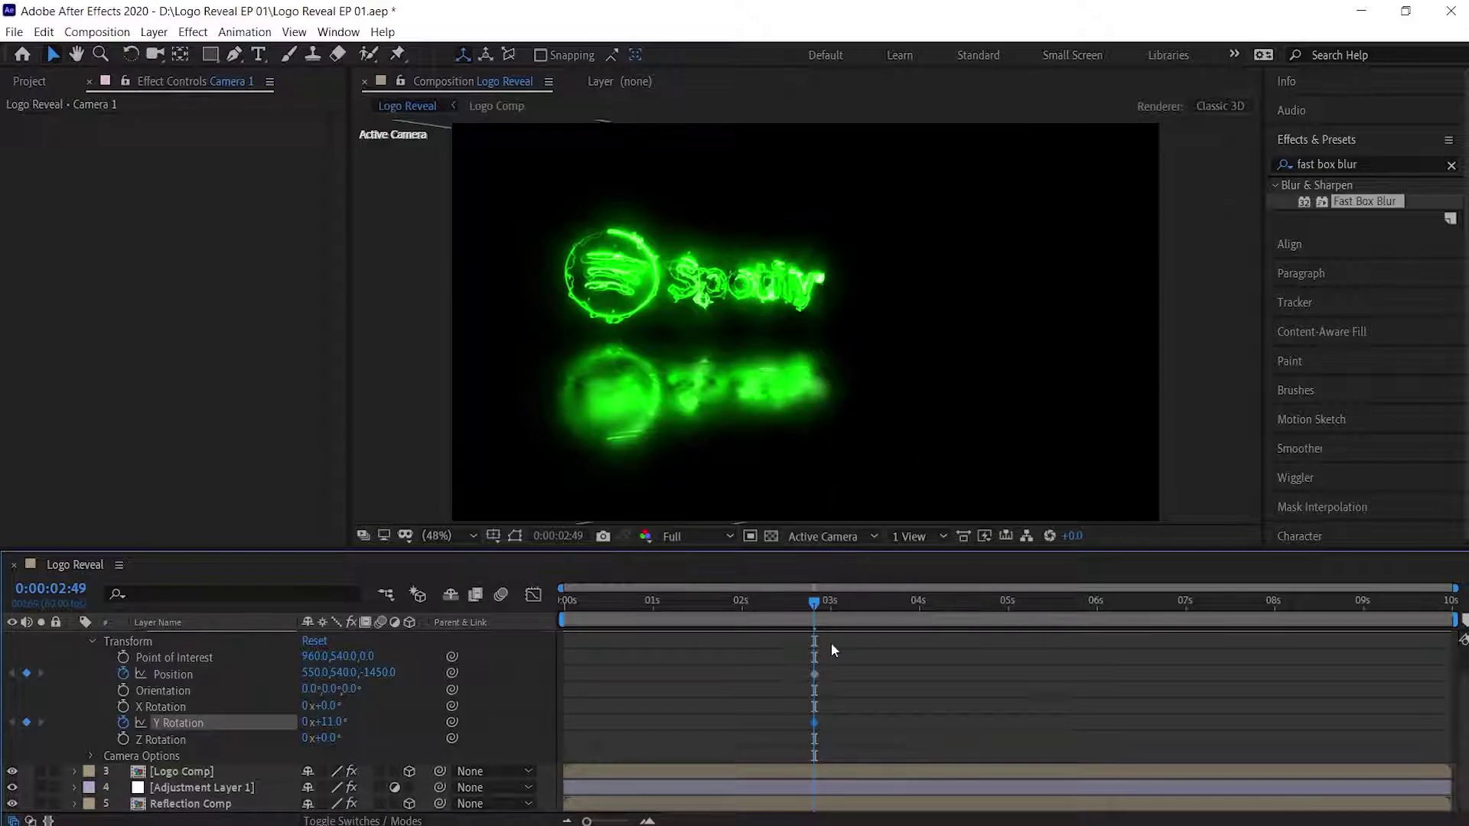
Move the camera's starting keyframes to 0 seconds.
drag(831, 672, 783, 746)
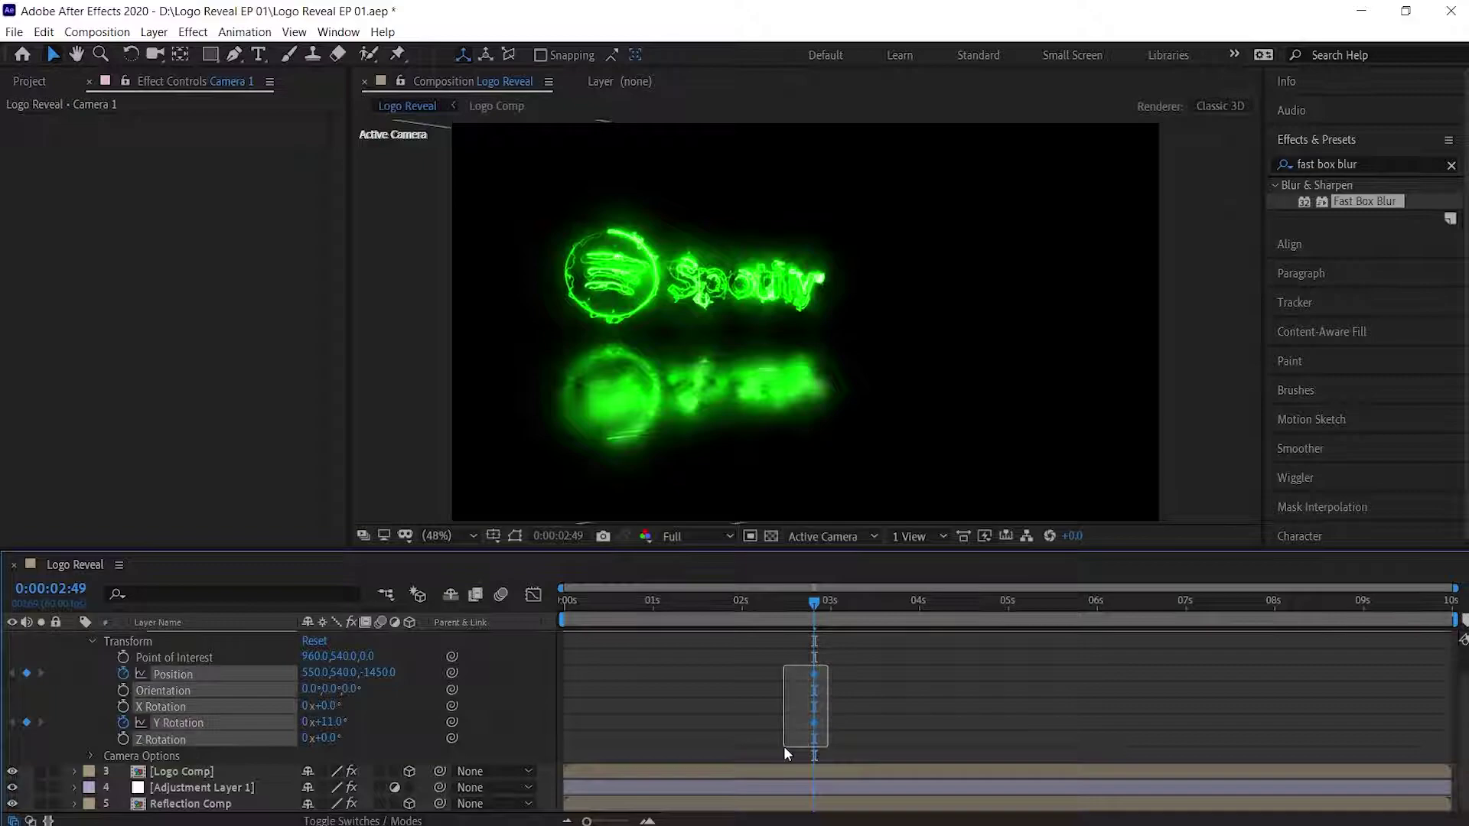
drag(815, 672, 567, 670)
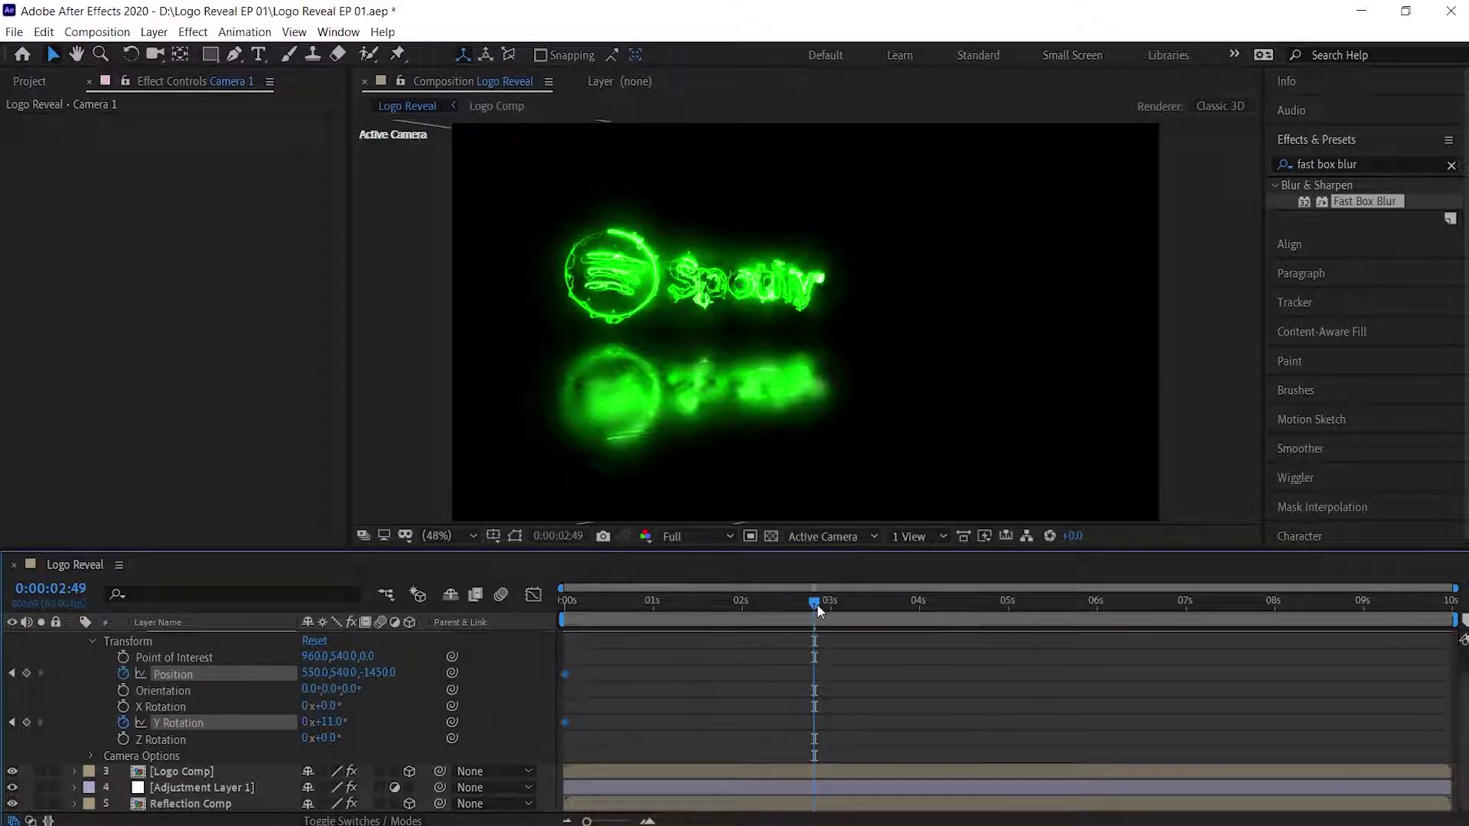
drag(814, 601, 834, 606)
At 0:00:03:02, set the camera Position X to 960 and Z to -980.
click(315, 673)
text(960)
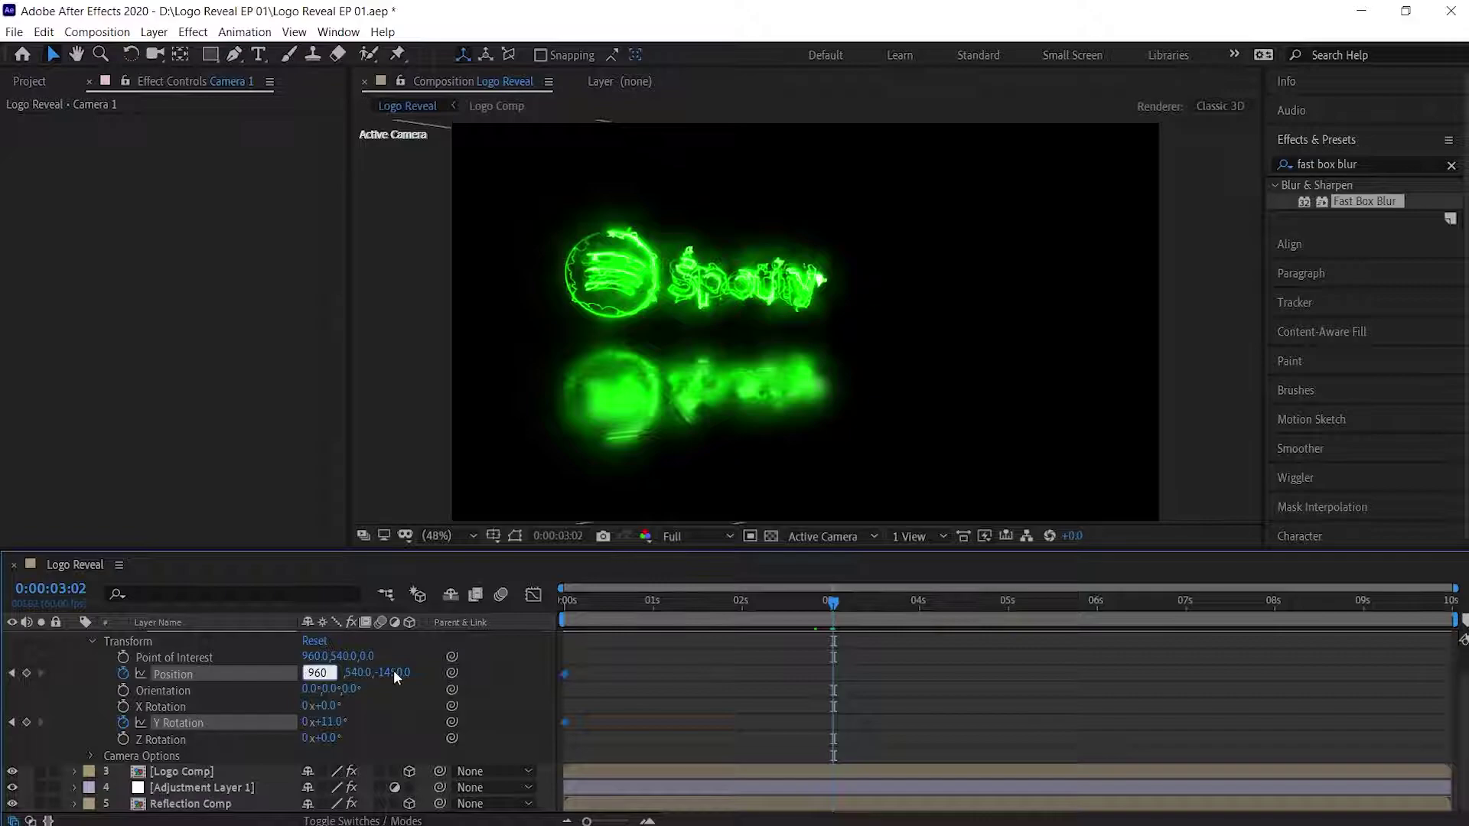
click(369, 674)
text(-980)
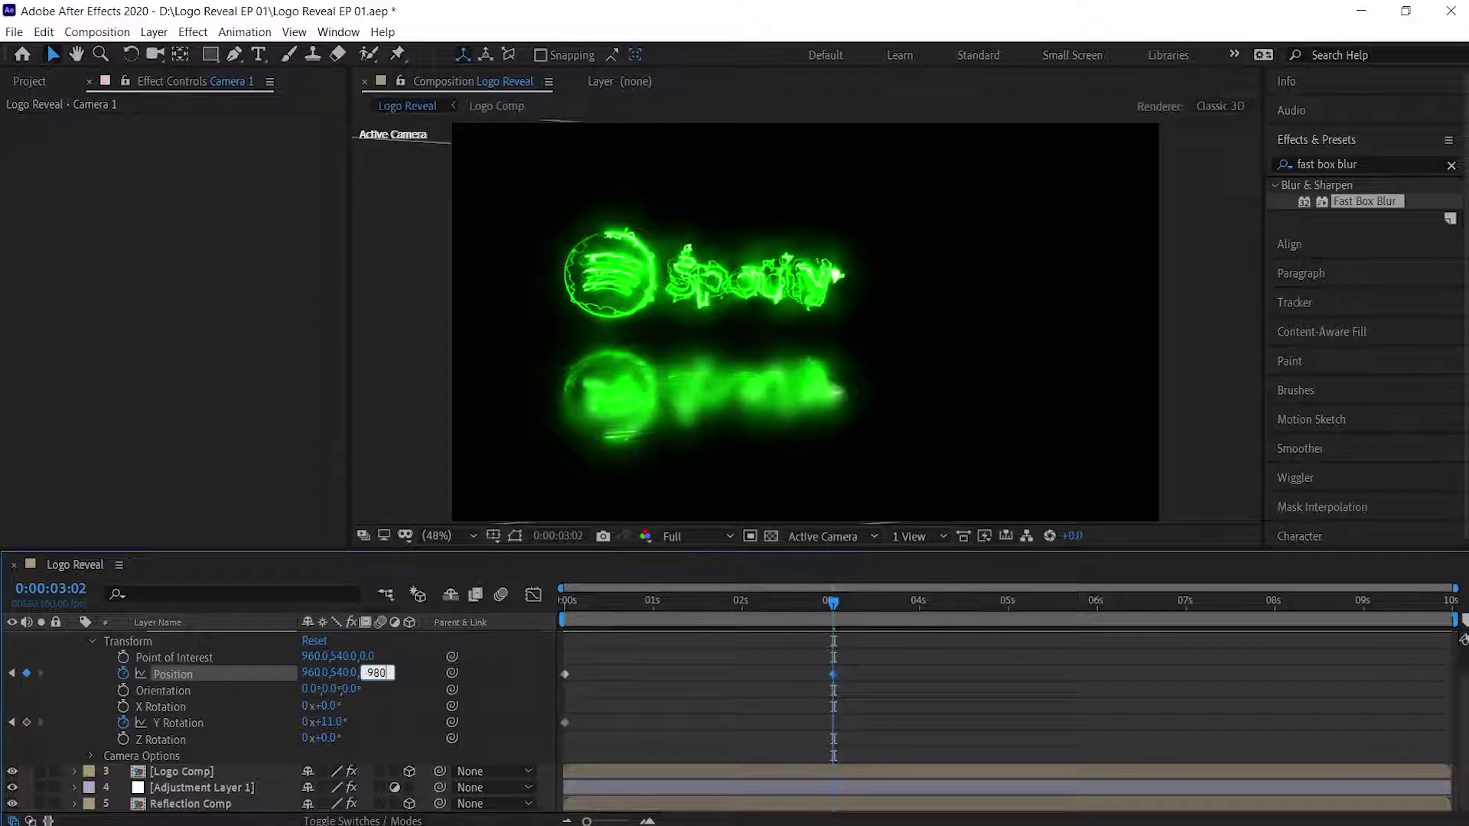
key(Return)
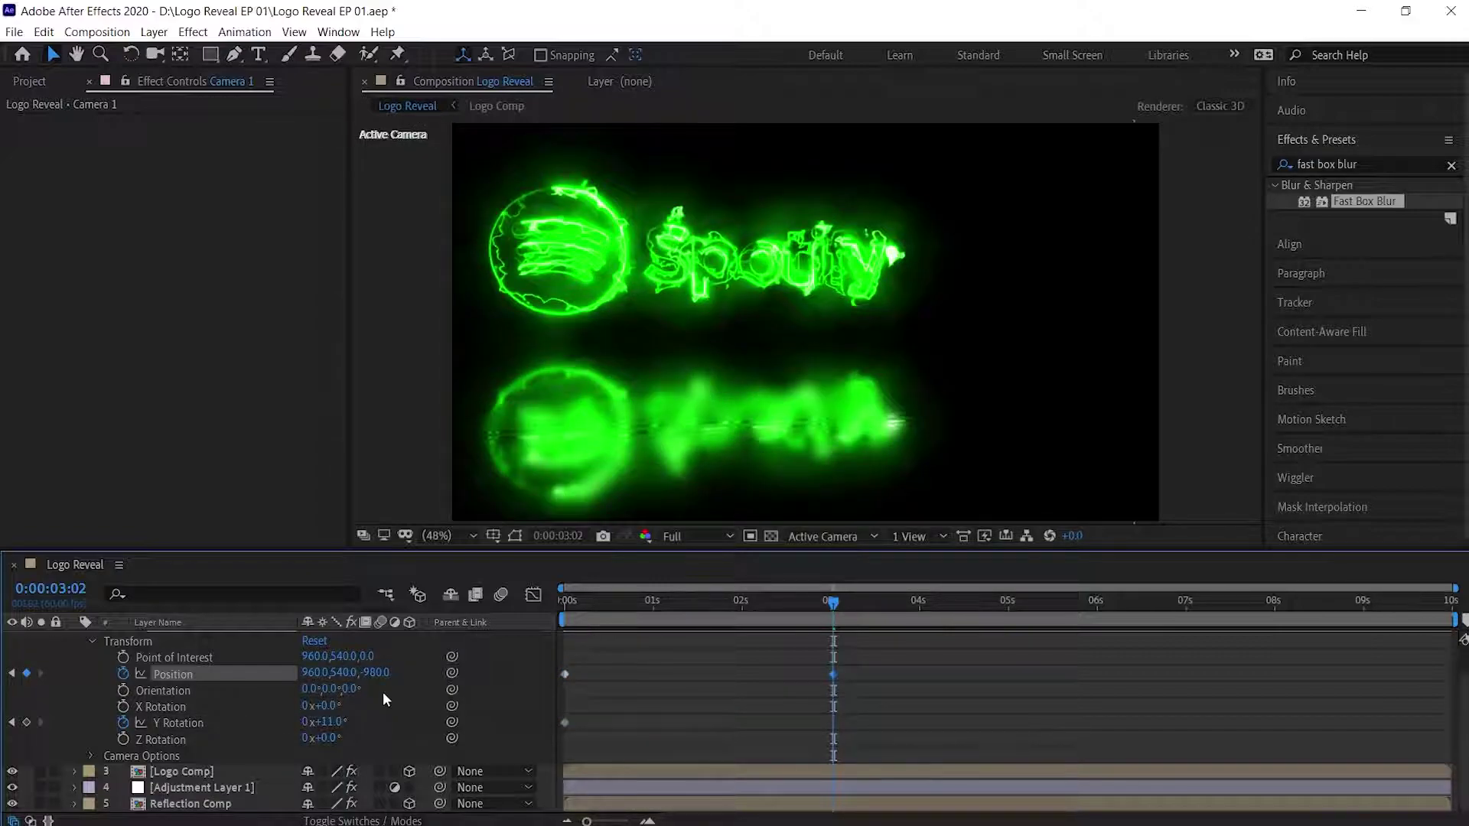
At 0:00:04:06, set the camera Y Rotation to 0°.
drag(832, 598, 928, 600)
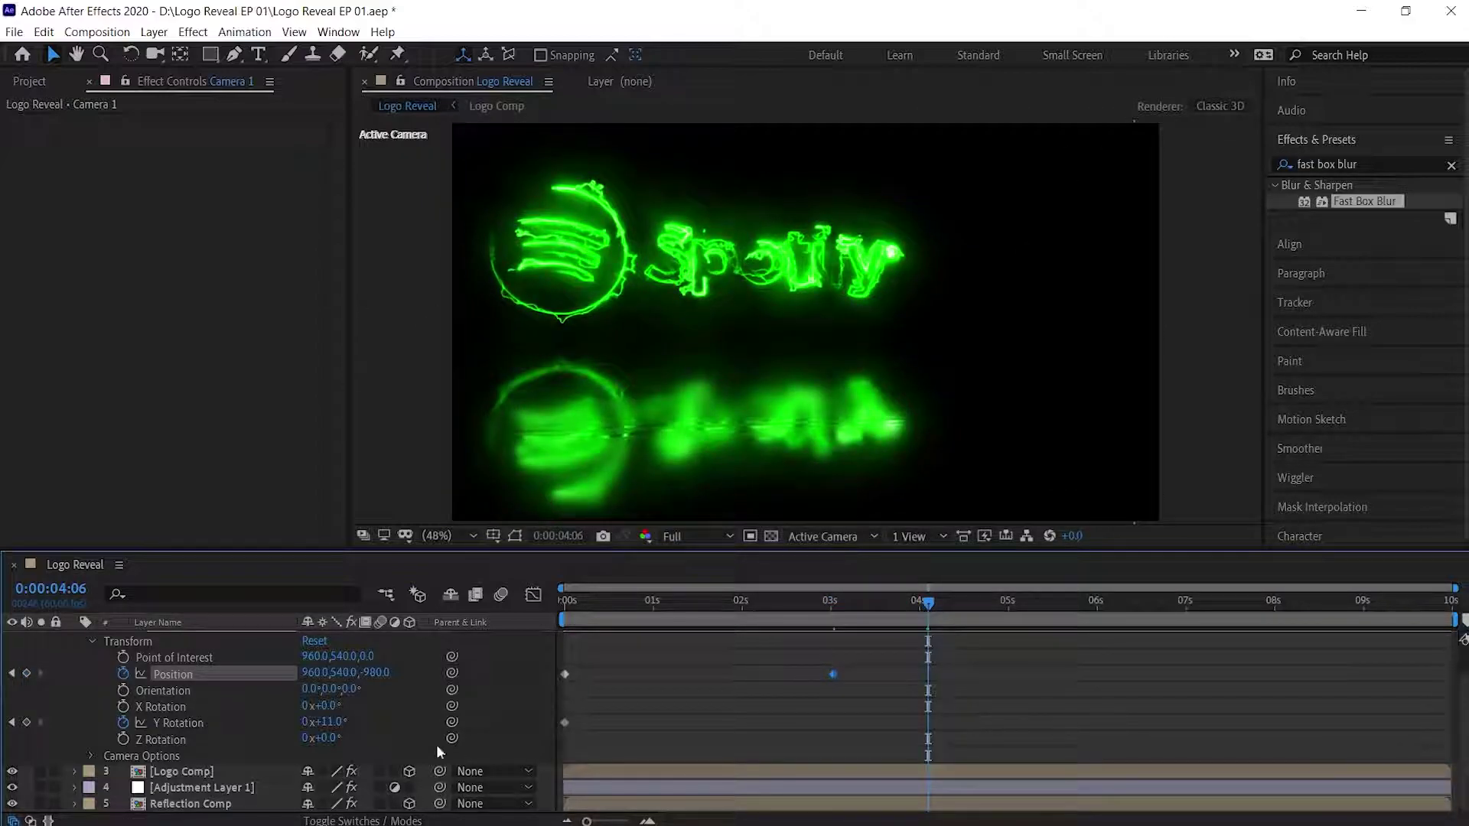
click(327, 722)
text(0)
key(Return)
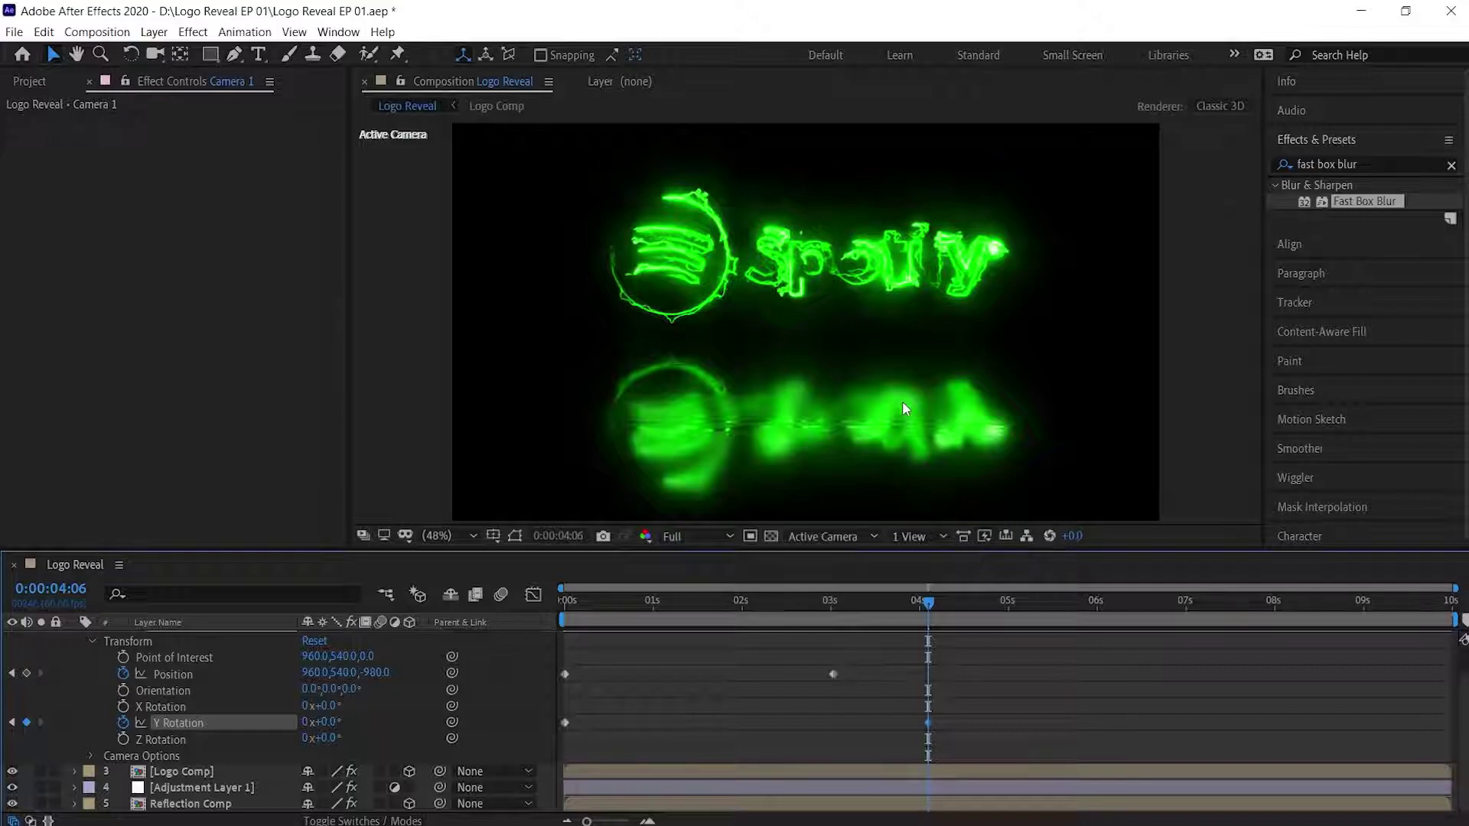
At 0:00:05:01, set the camera Position Z to -779 and Y Rotation to -1.5°.
click(1015, 601)
key(Page_Up)
key(Page_Up)
key(Page_Up)
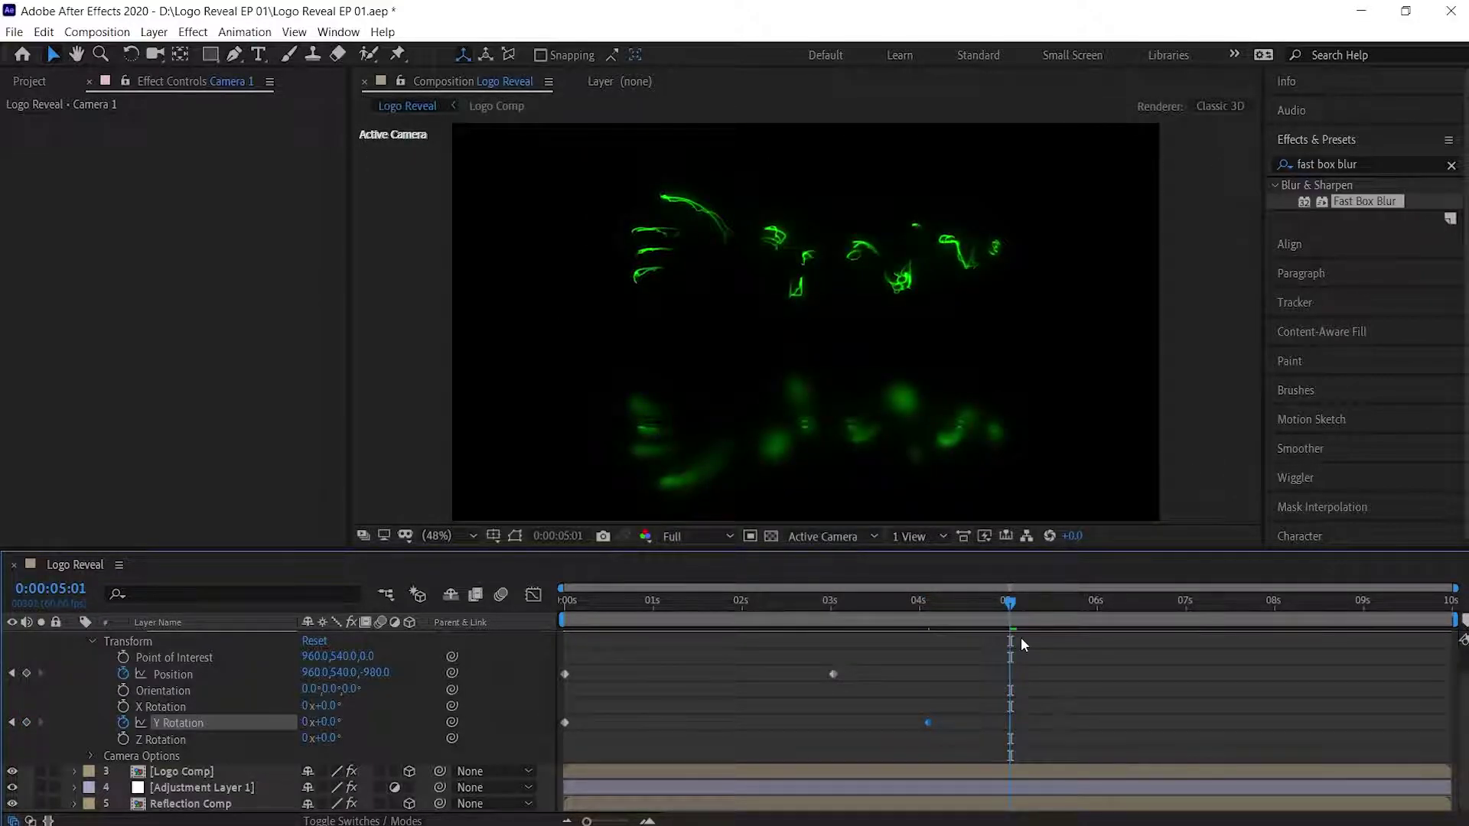
click(375, 673)
text(-779)
key(Return)
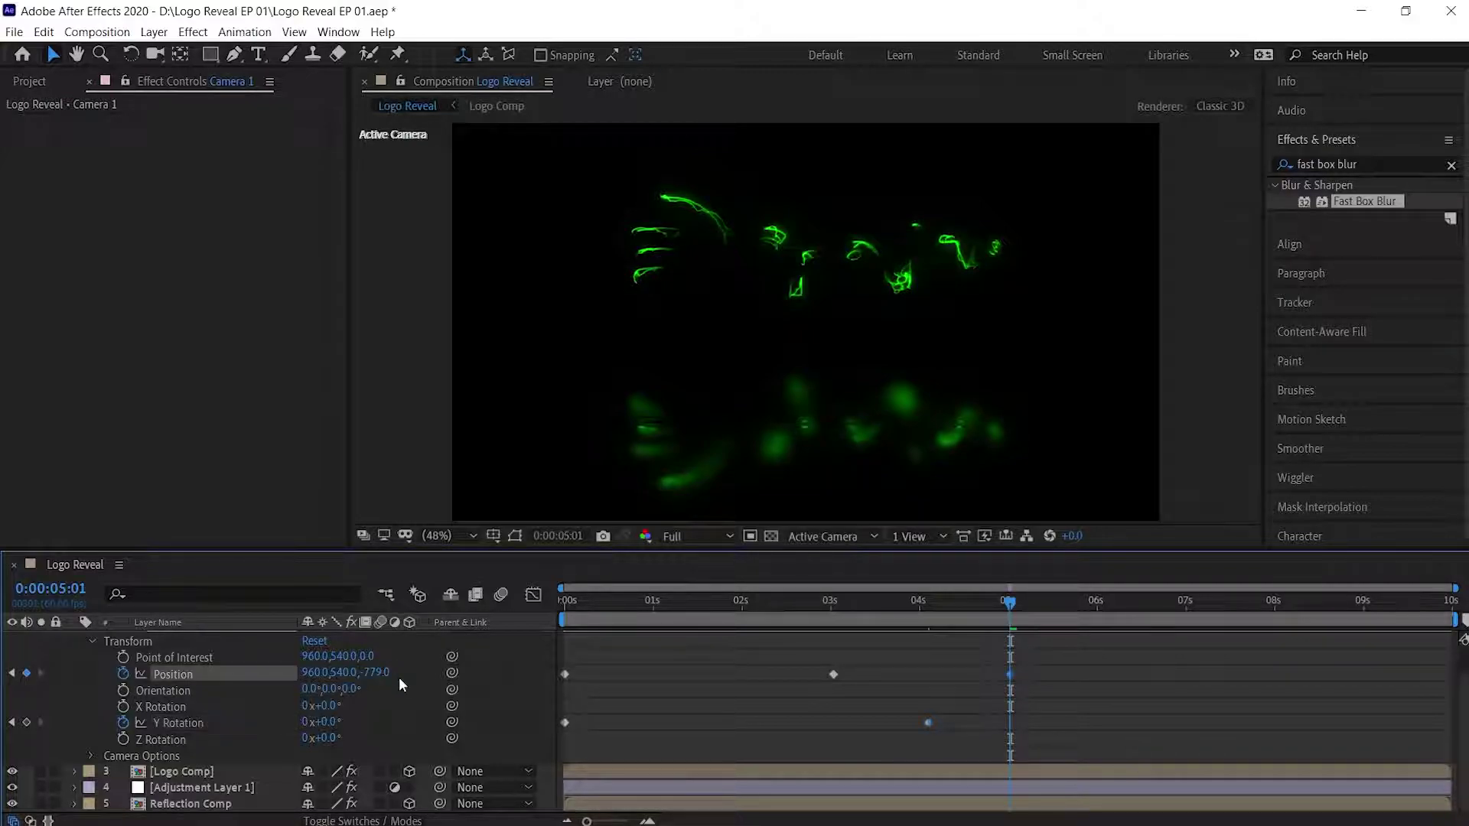
click(328, 722)
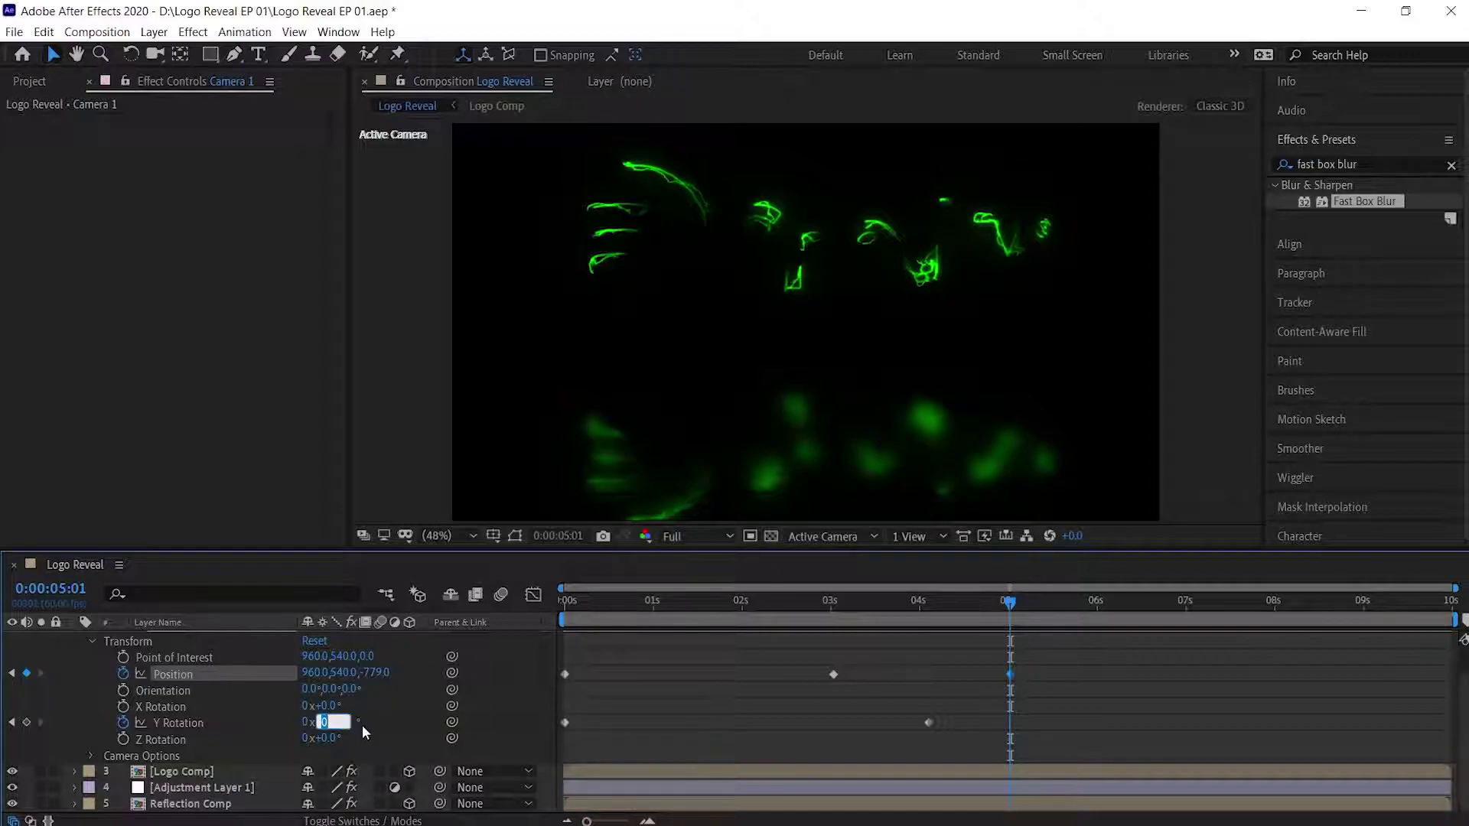
text(-1.5)
key(Return)
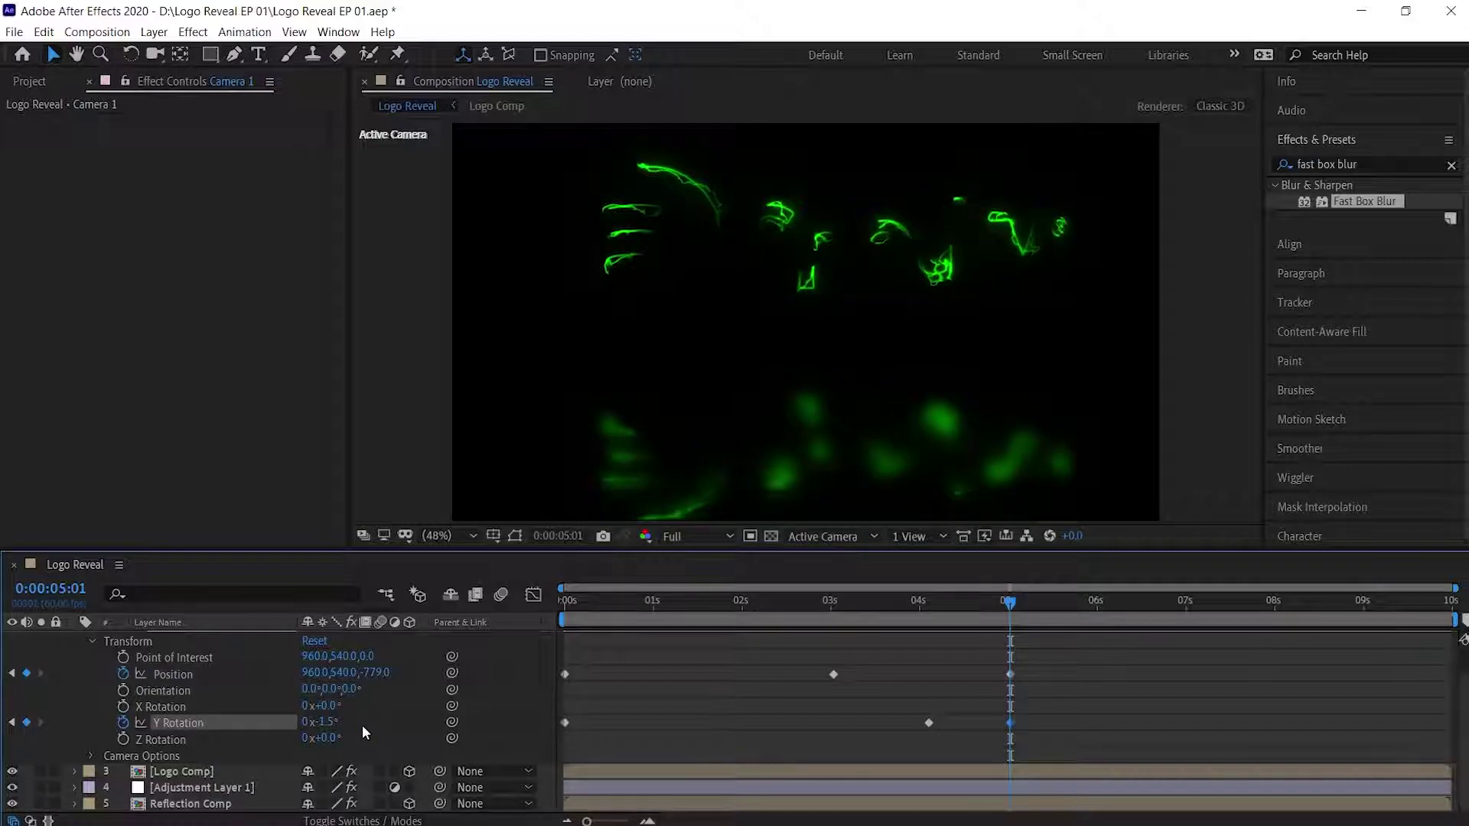
Enable the camera Point of Interest stopwatch at 0 seconds and open Logo Comp.
click(946, 601)
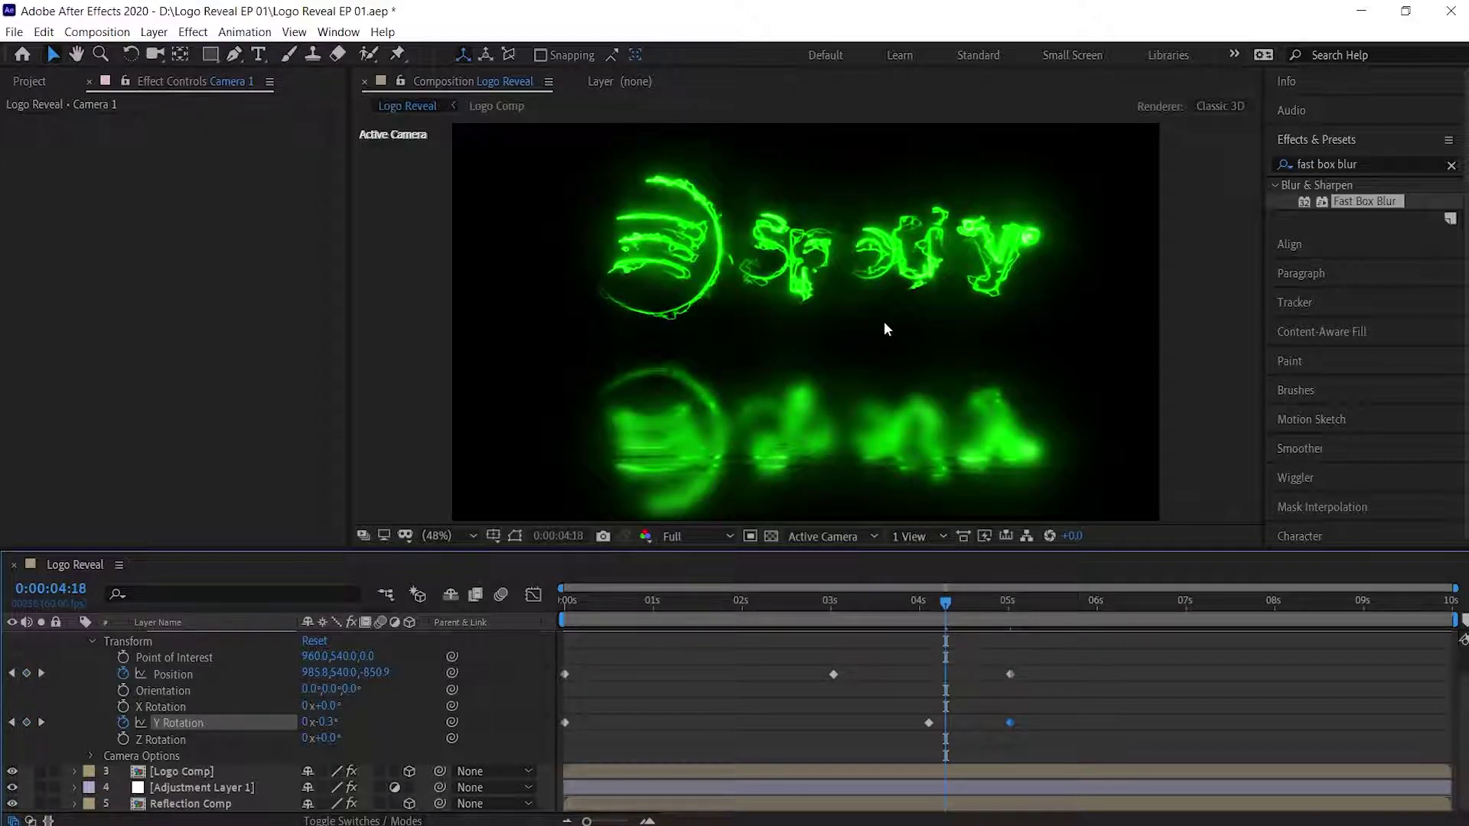
drag(946, 607, 548, 608)
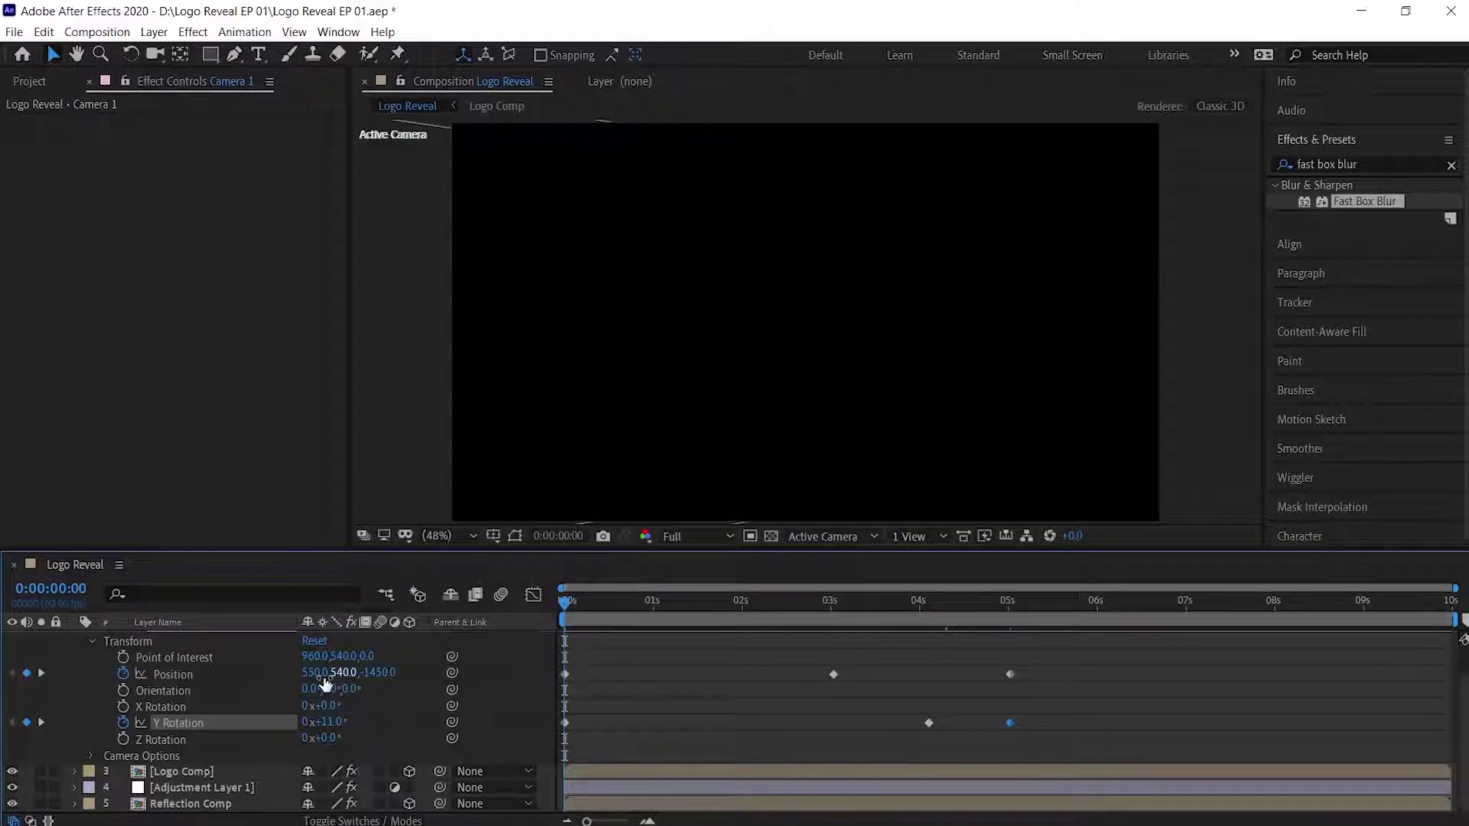
click(123, 658)
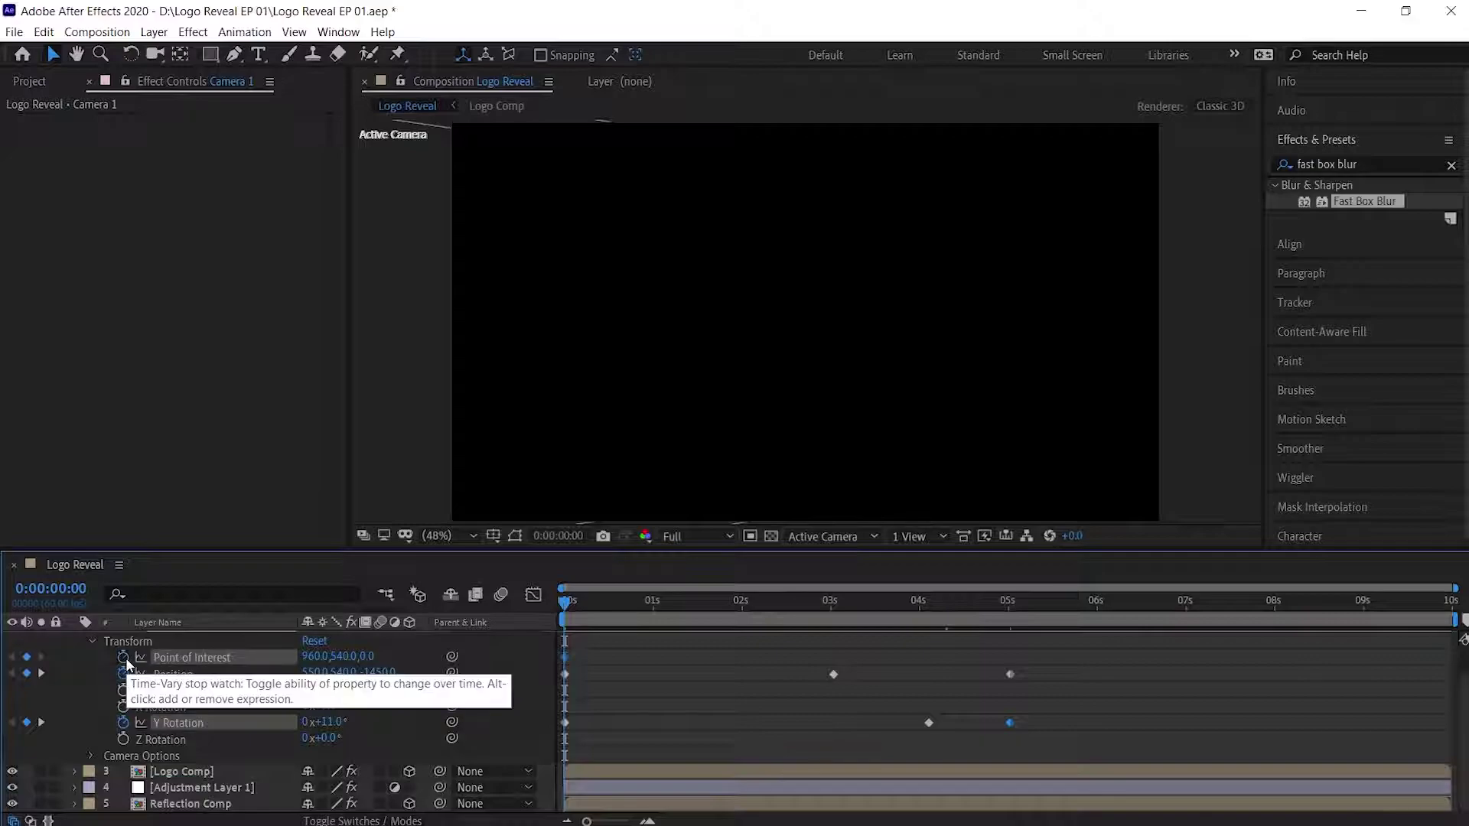
double_click(205, 772)
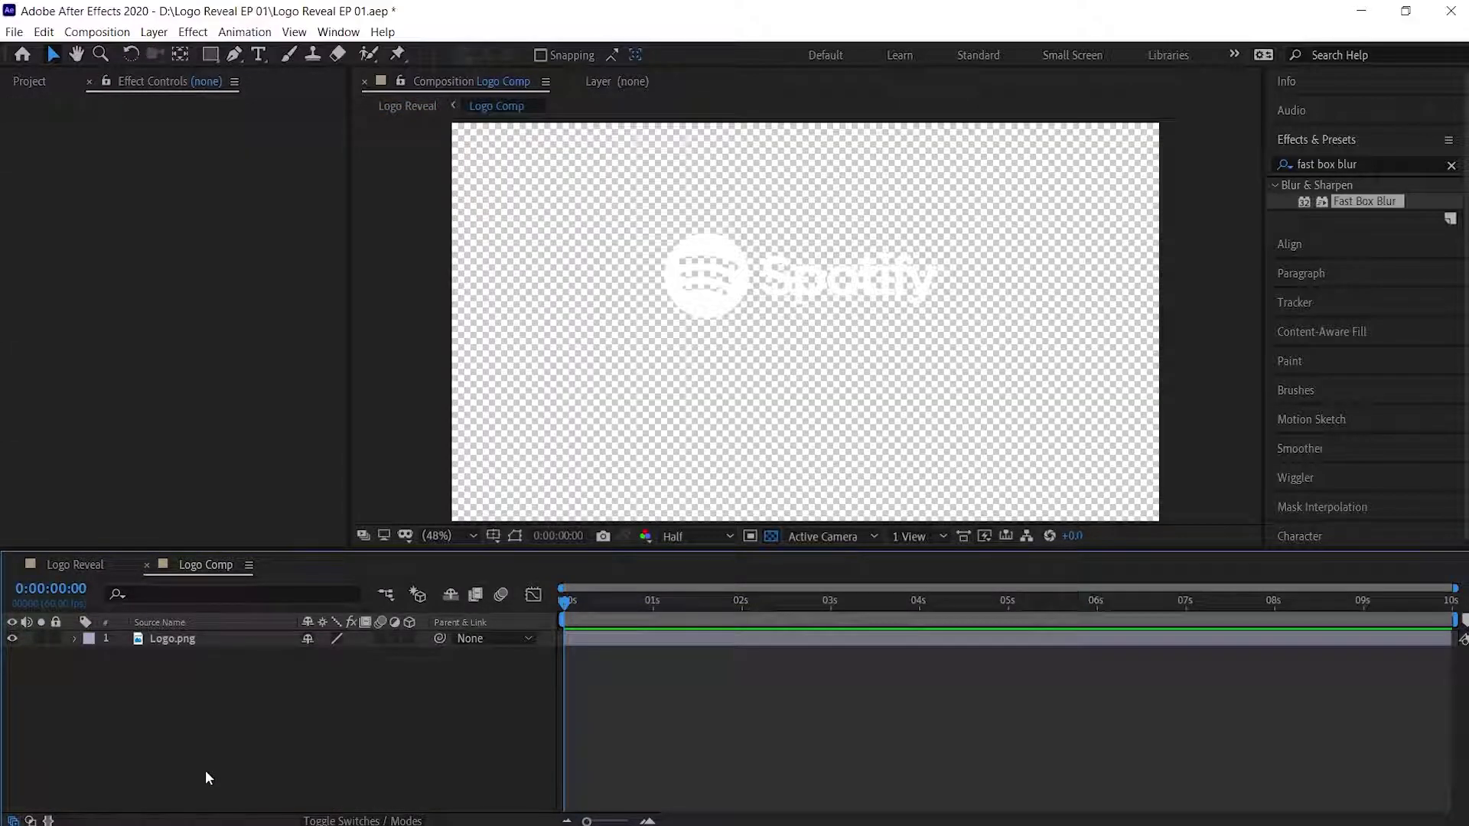
Check the Logo.png layer's vertical position value inside Logo Comp.
click(74, 640)
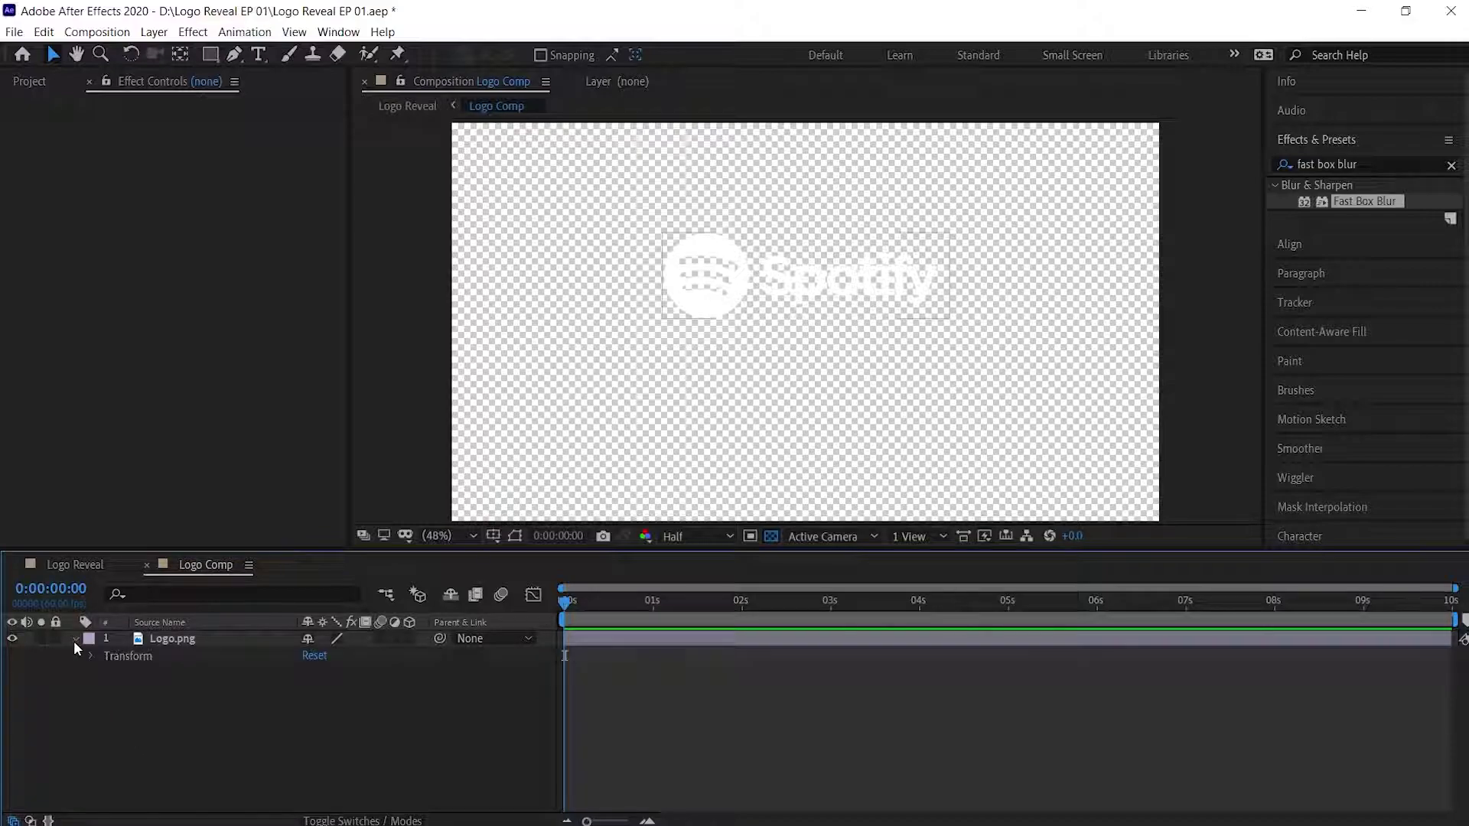
click(93, 656)
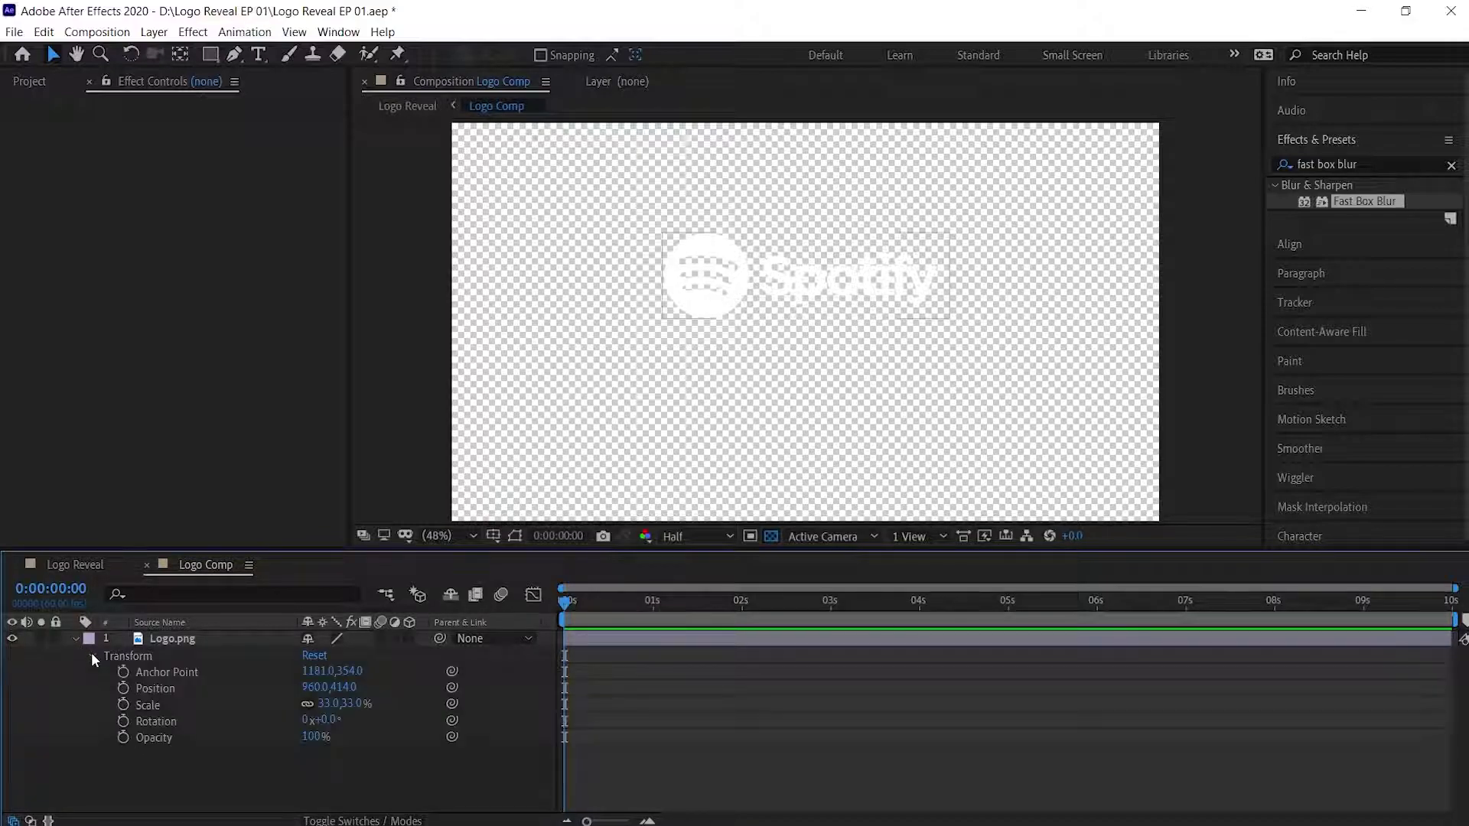
click(346, 688)
In Logo Reveal, set the camera Point of Interest Y to 414 at 0:00:05:01 and collapse Transform.
click(81, 567)
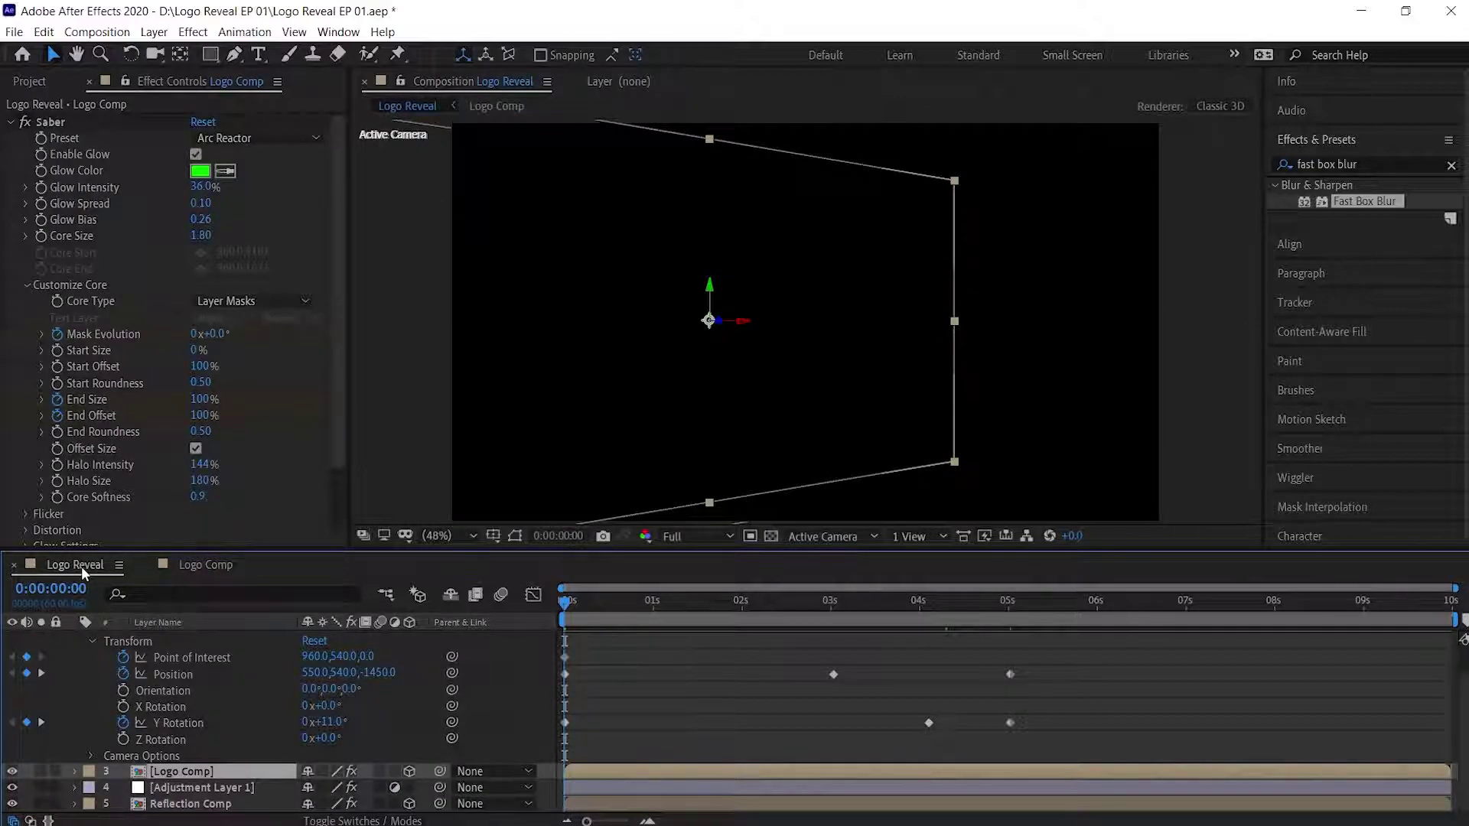
drag(986, 600, 1001, 604)
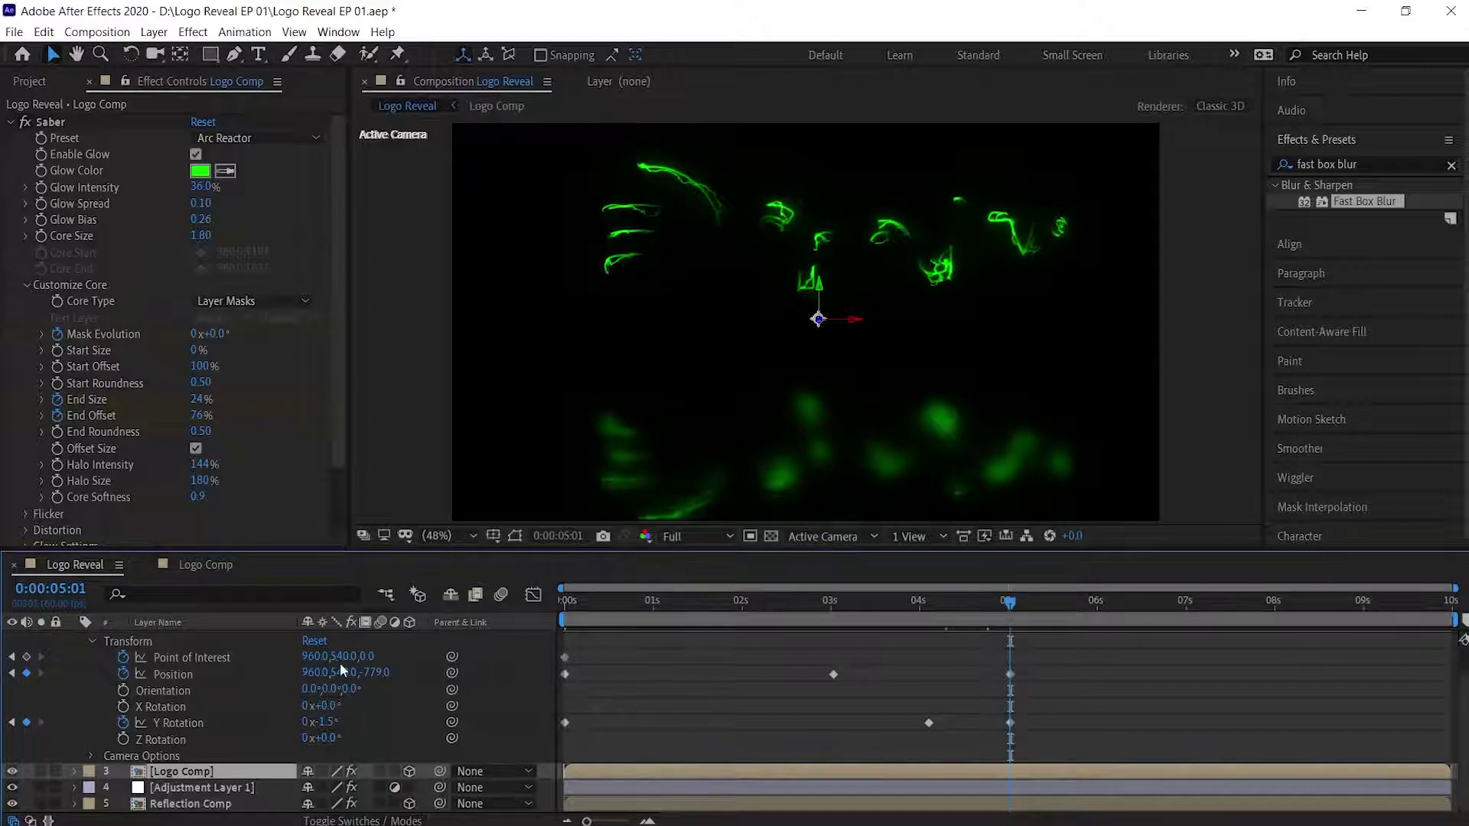
key(Return)
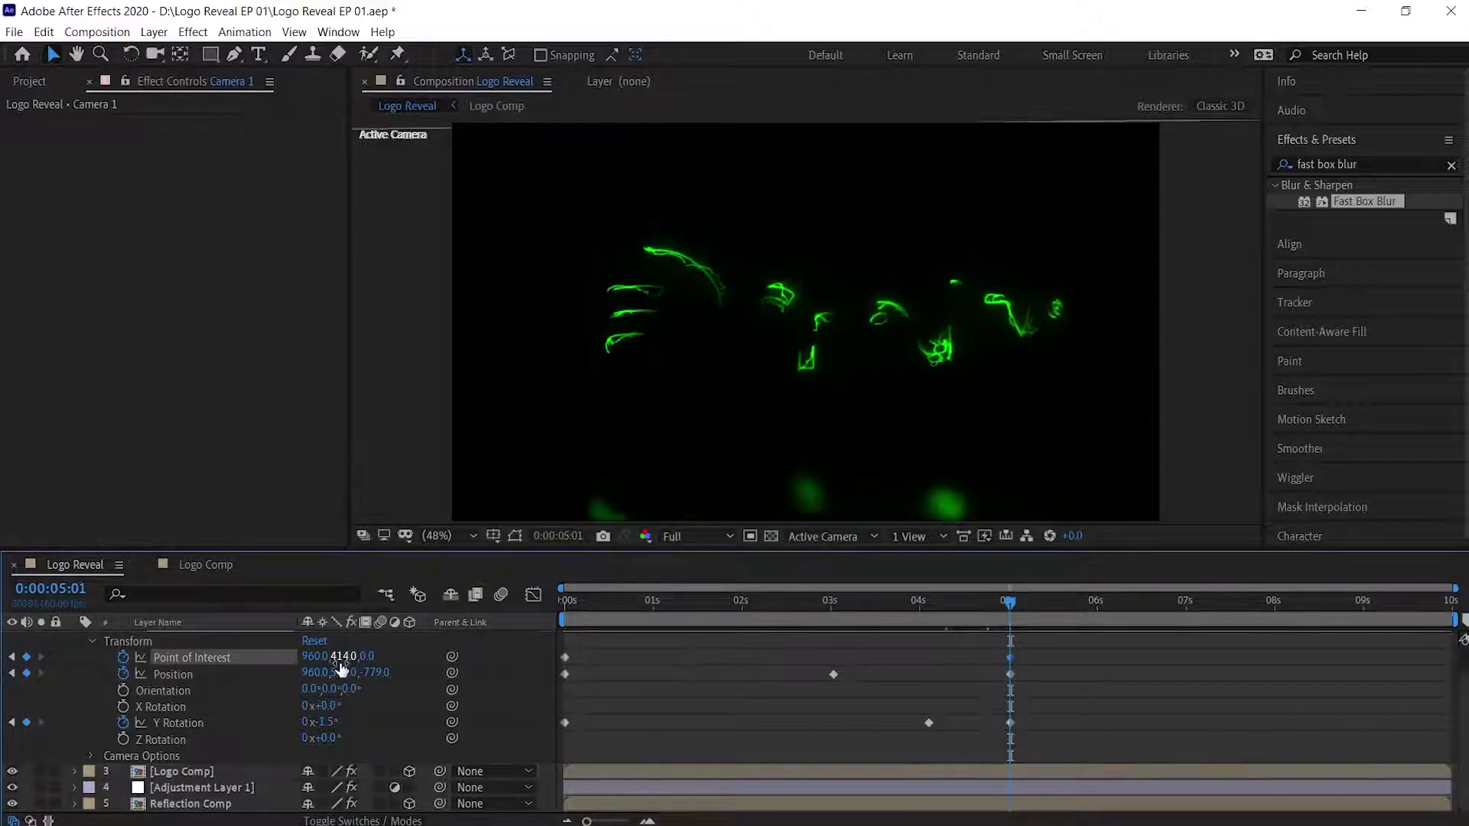
scroll(69, 688, up, 1)
click(75, 655)
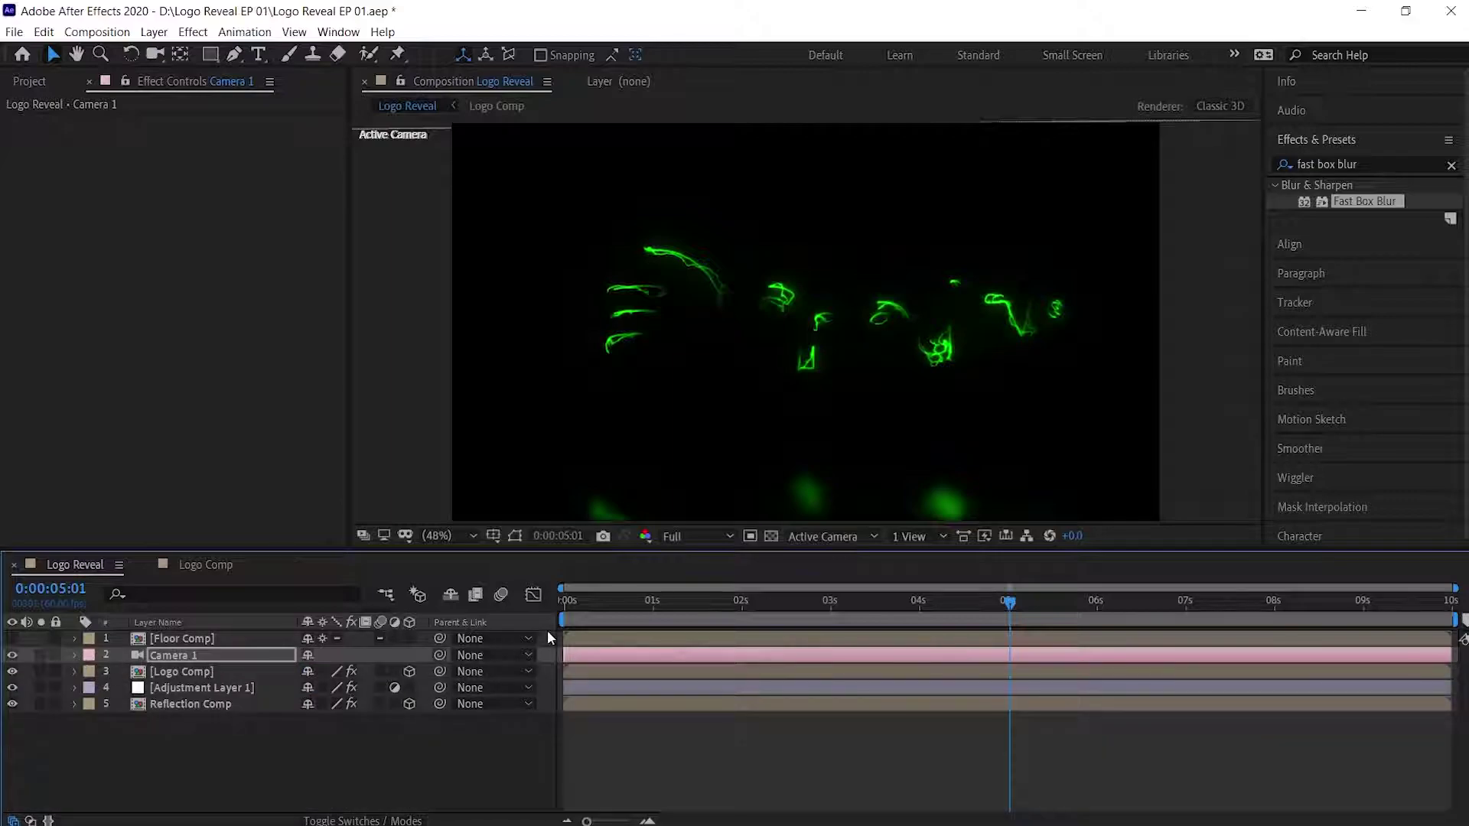
drag(580, 603, 554, 597)
Preview the camera move, then go to 0:00:03:32 and select the Logo Comp layer.
key(space)
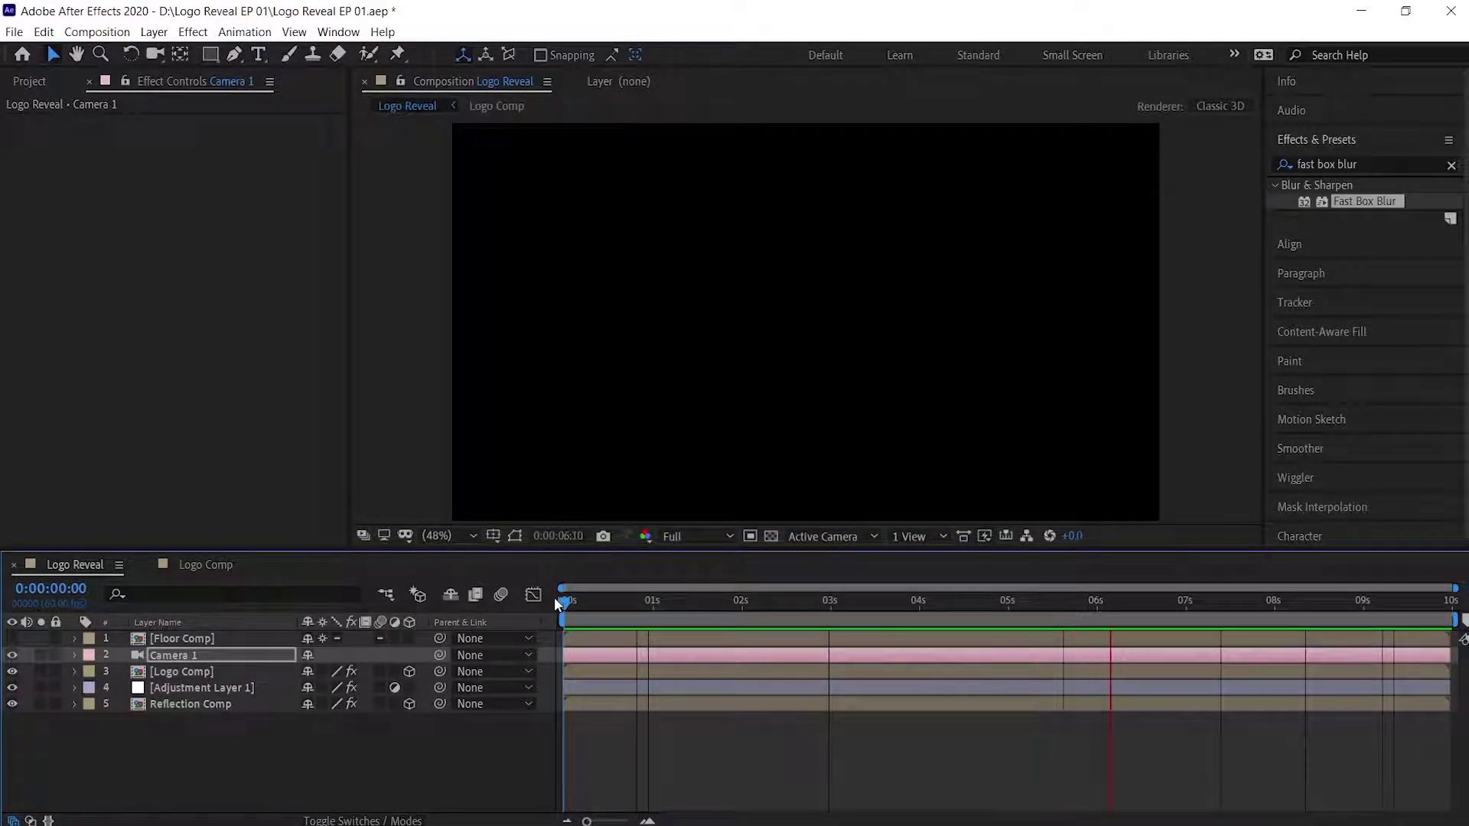
key(space)
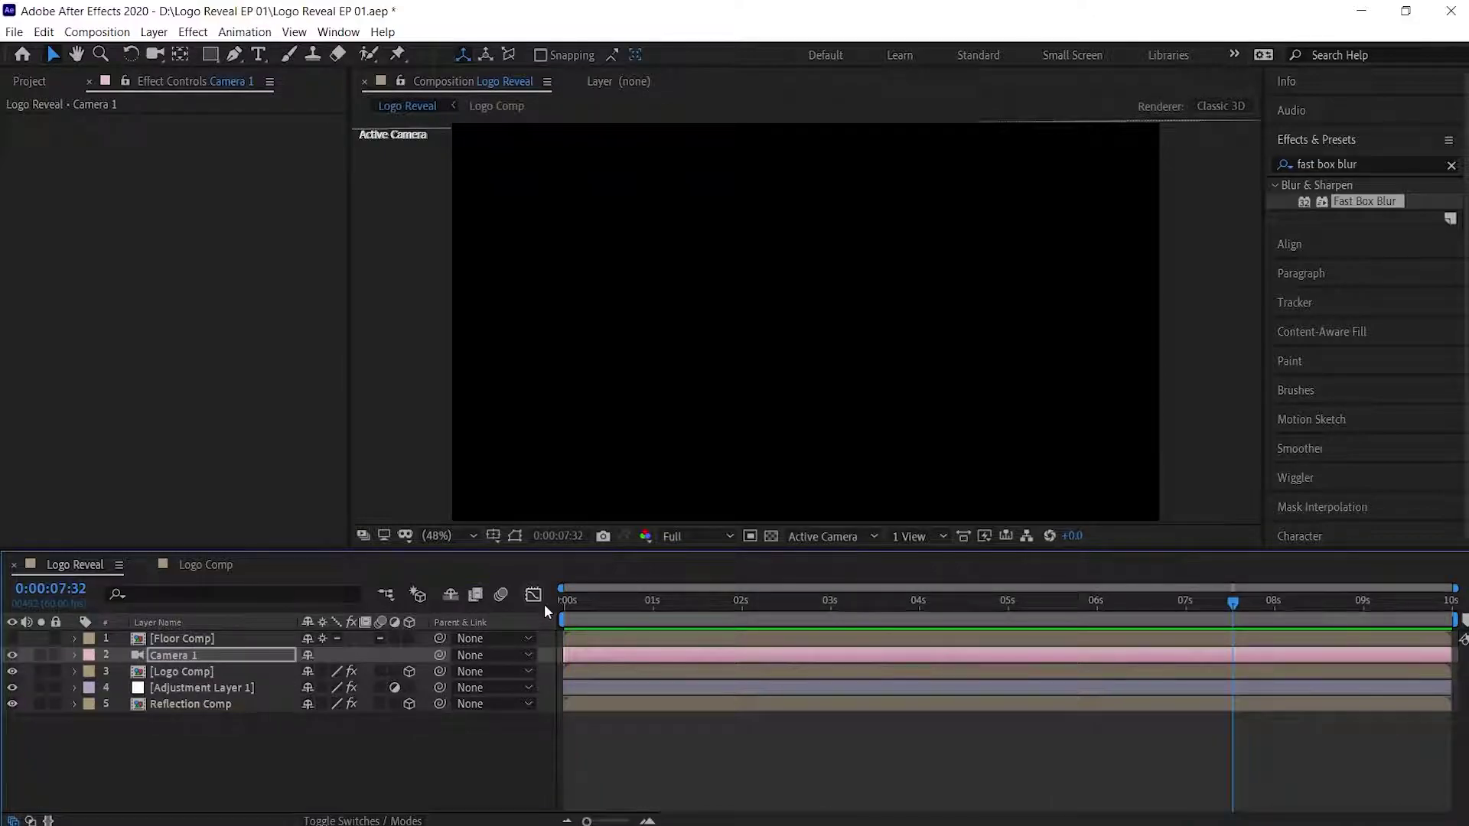
click(877, 612)
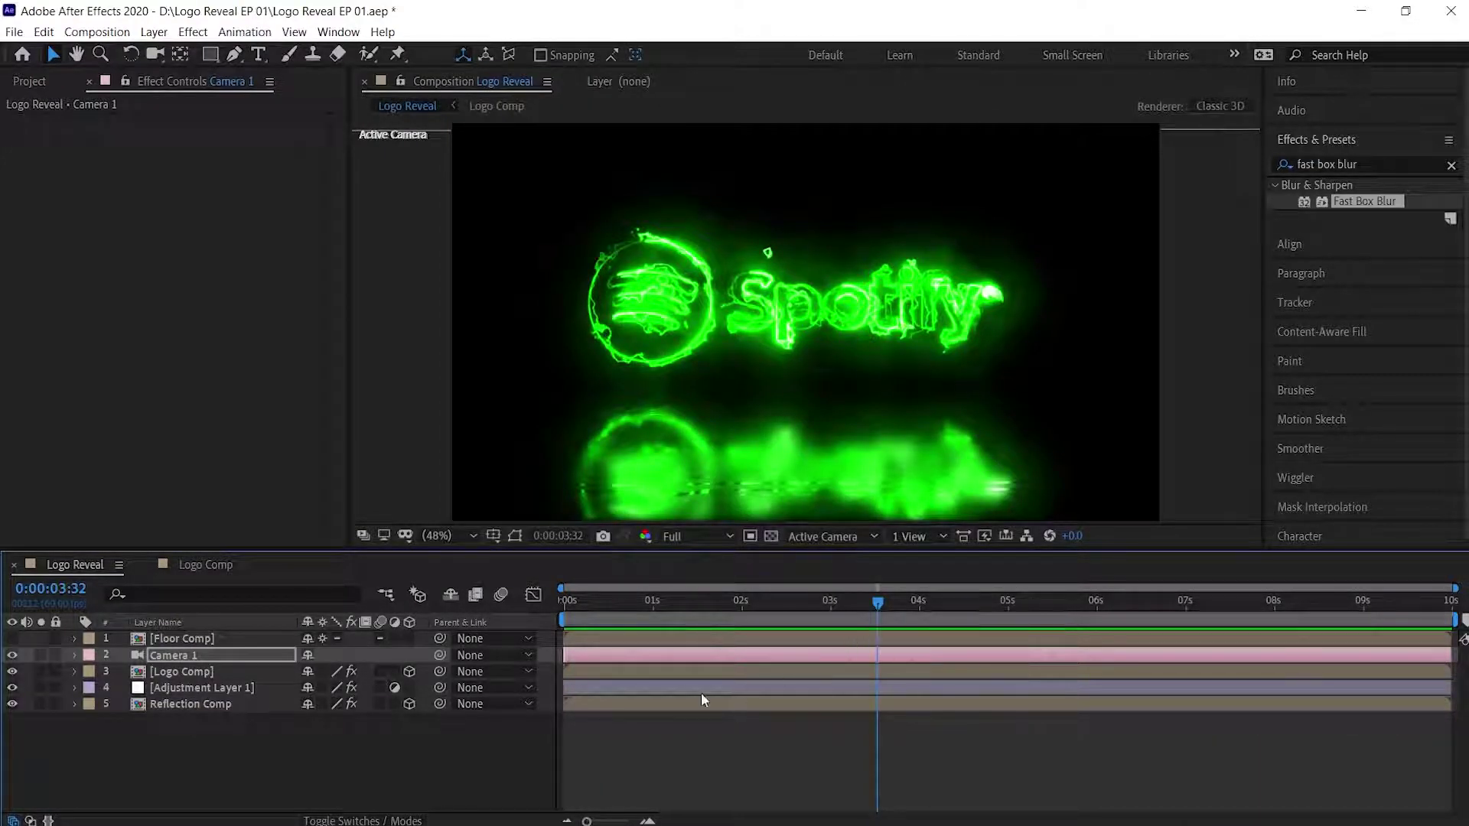
click(245, 675)
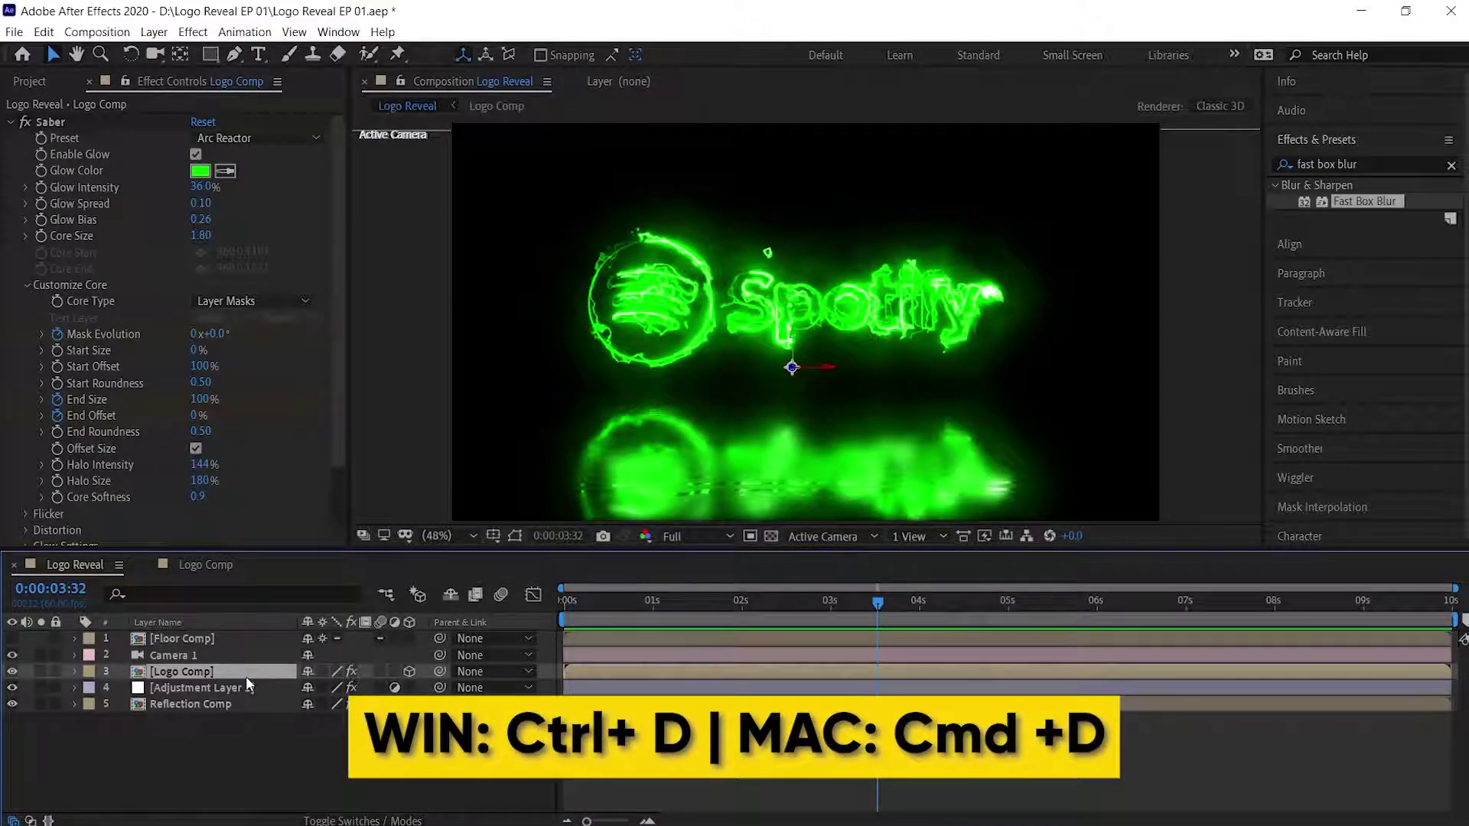
Duplicate Logo Comp, name the copy 'Main Logo', and remove its Saber effect.
key(ctrl+d)
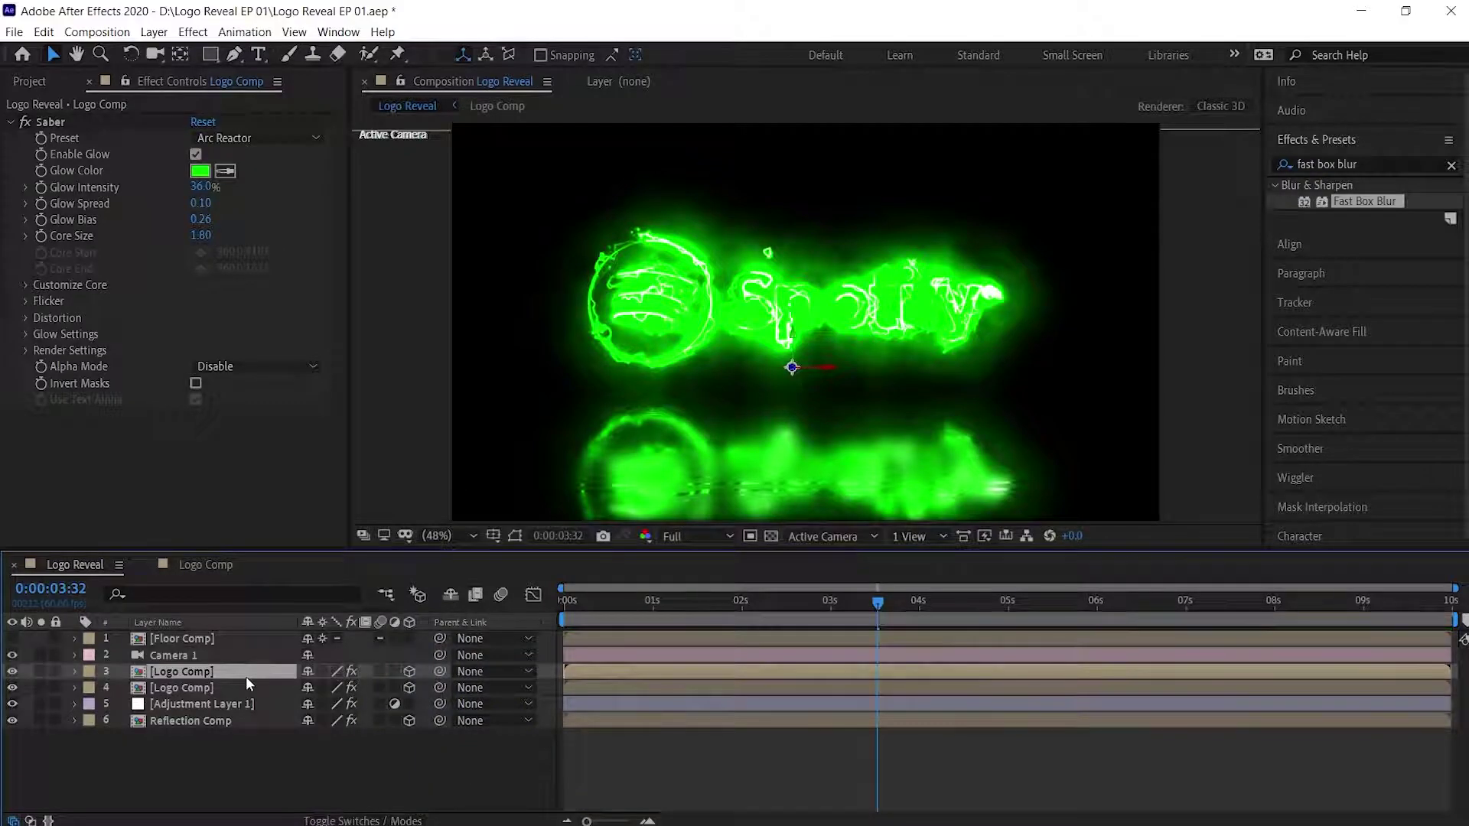
key(Return)
text(Main Logo)
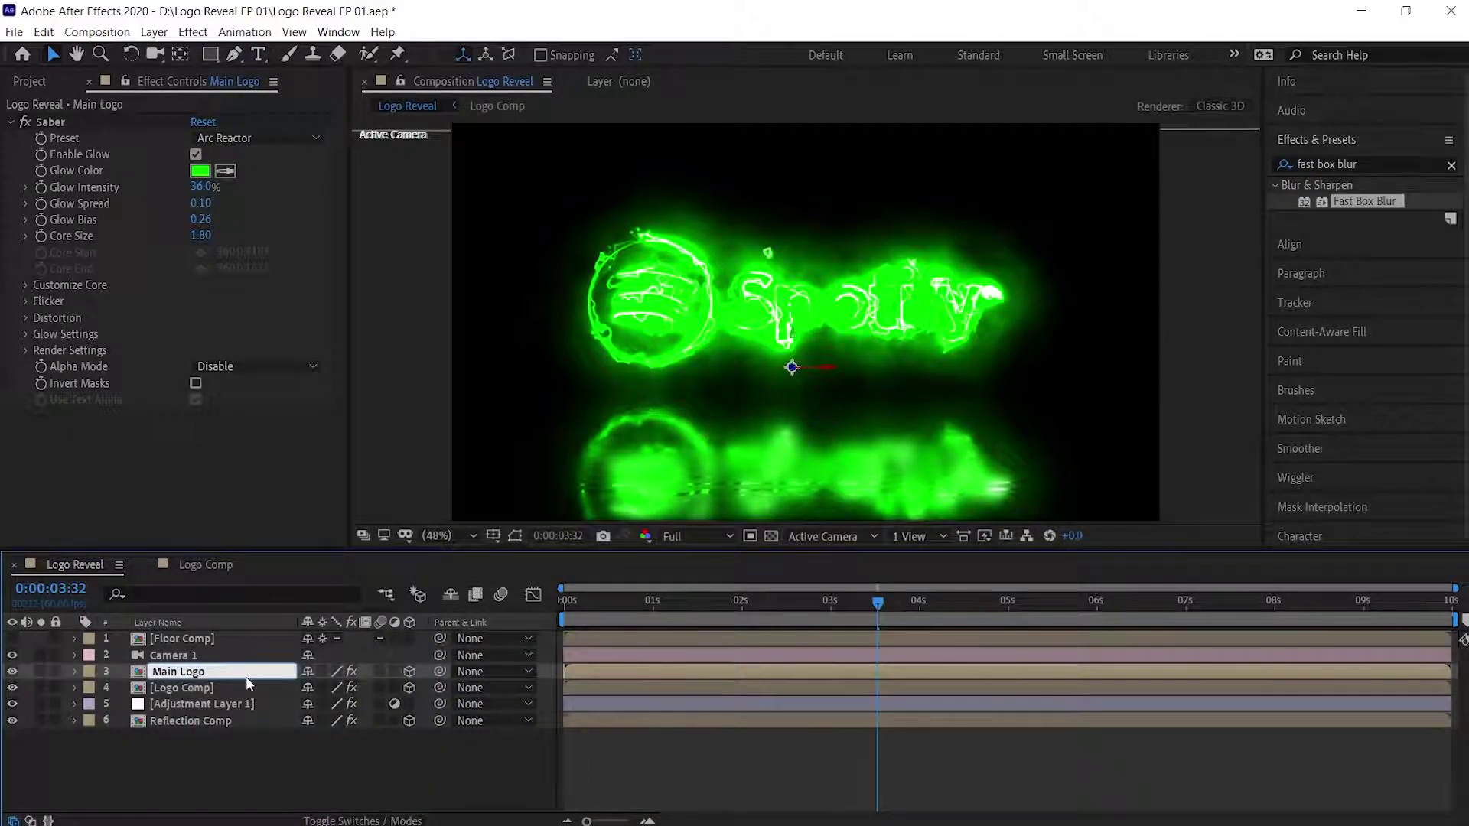
key(Return)
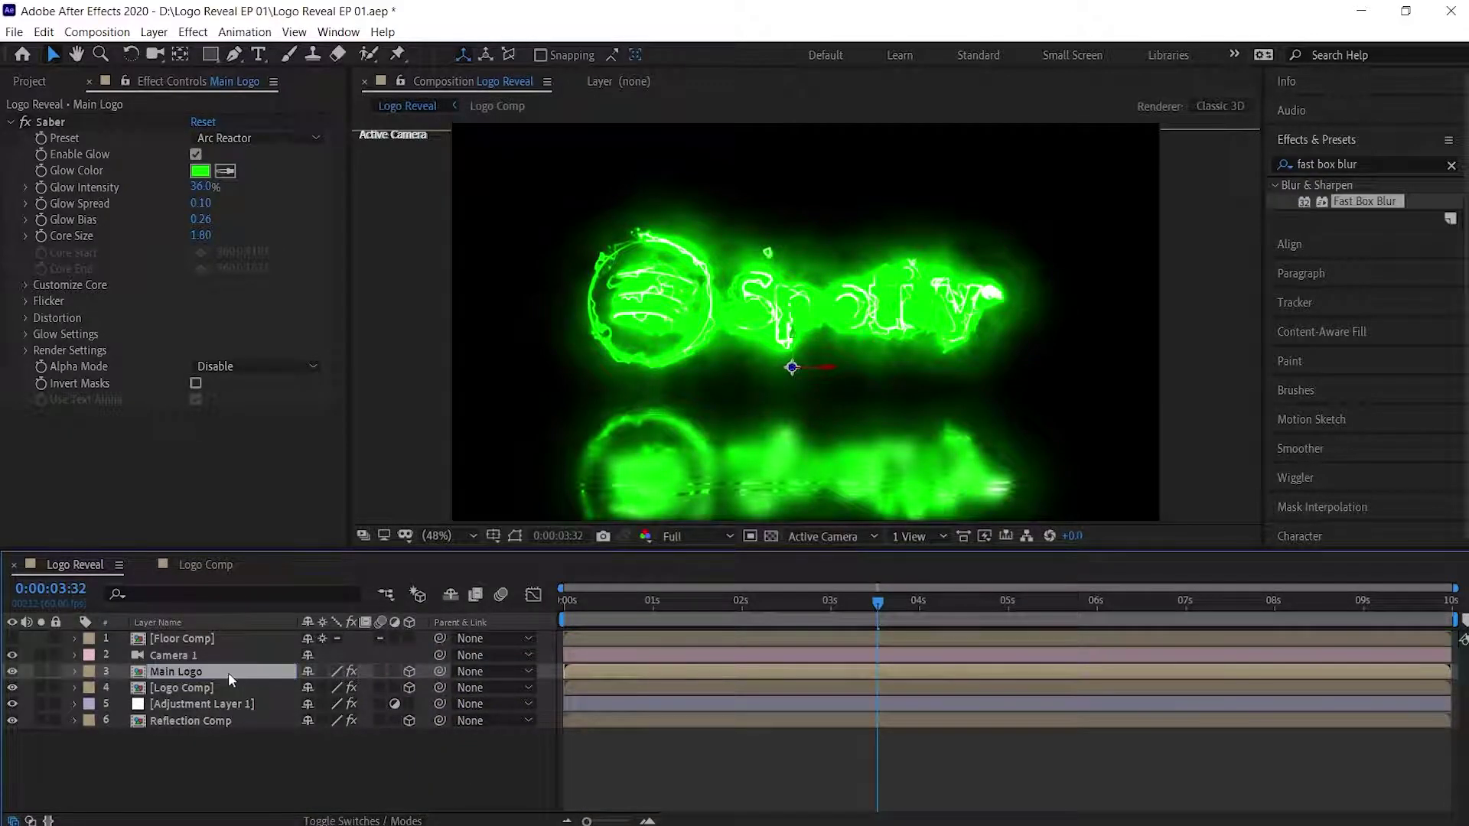
click(74, 121)
key(Delete)
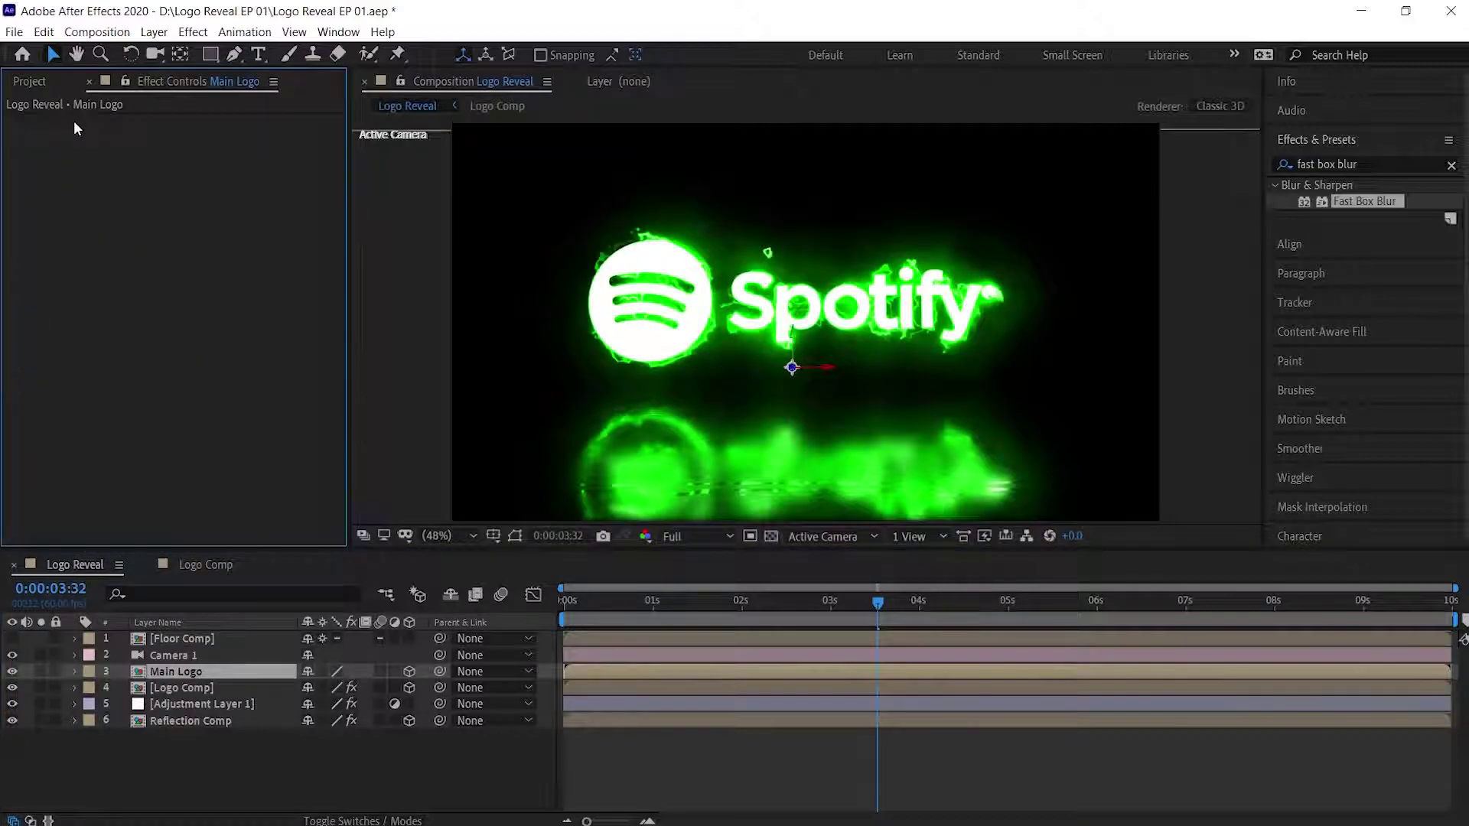
Trim Main Logo to start at 0:00:03:58 and keep it visible.
click(12, 671)
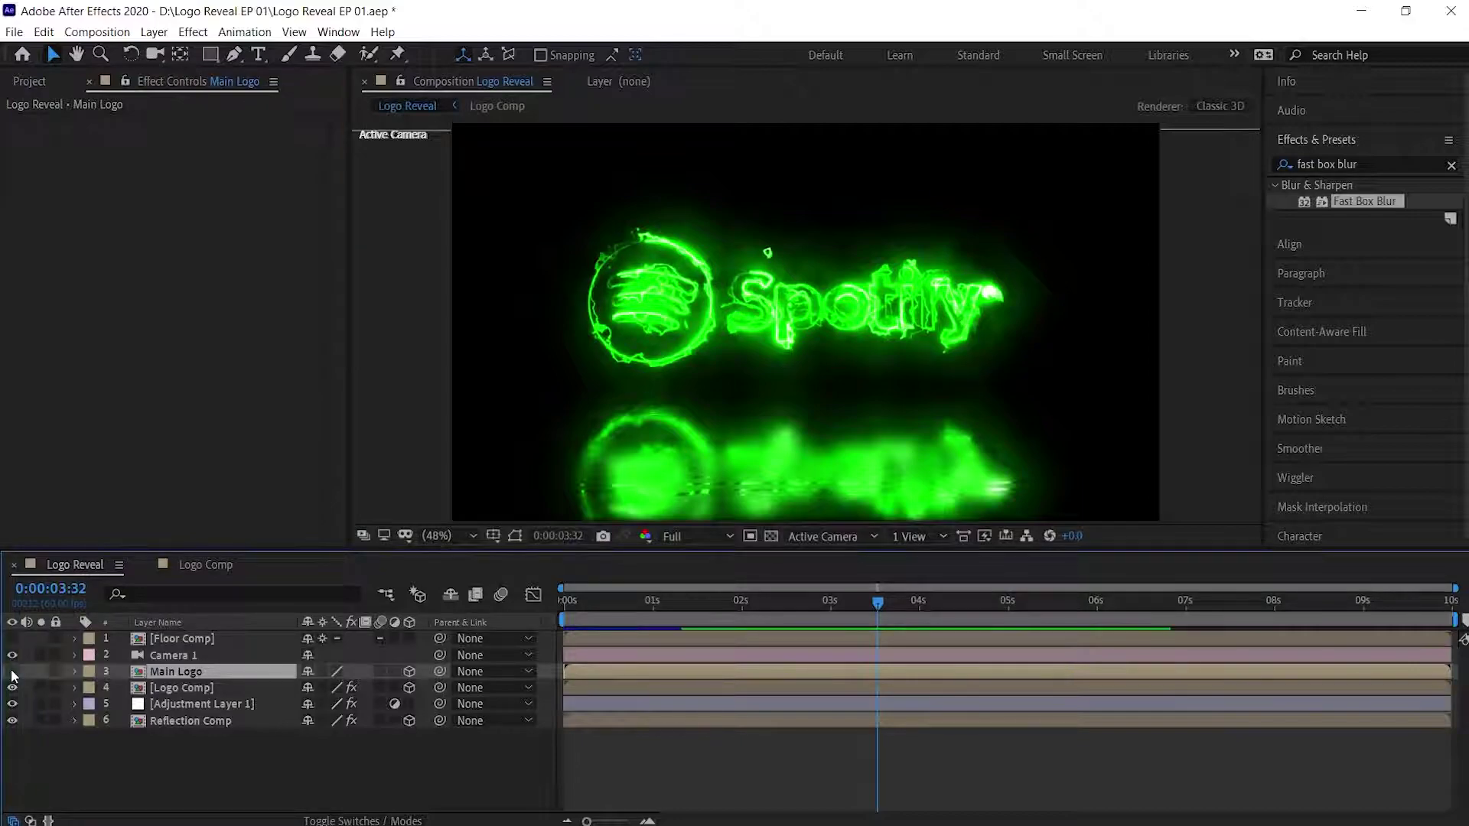
drag(878, 604, 917, 603)
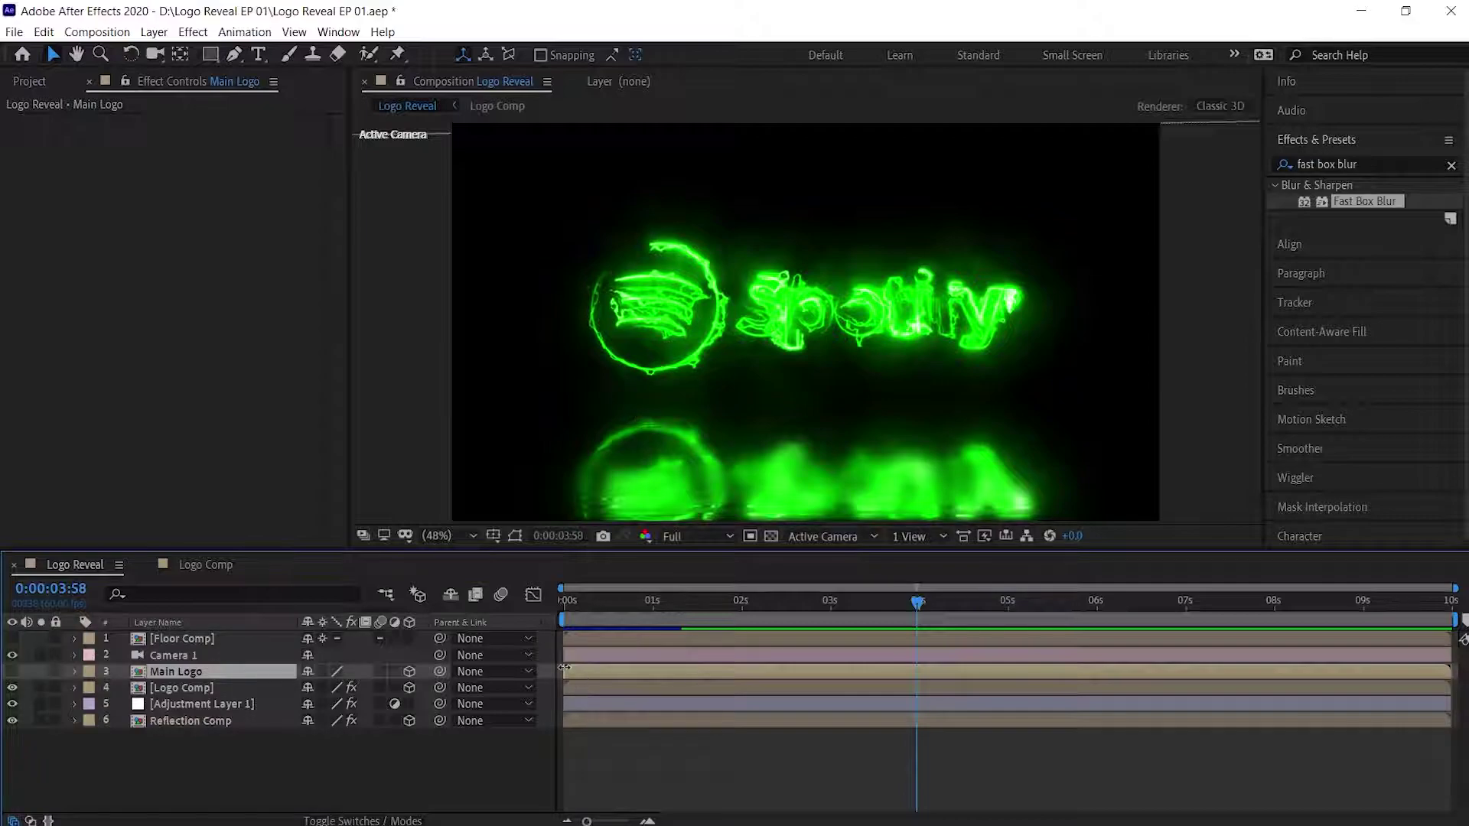
drag(564, 668, 914, 677)
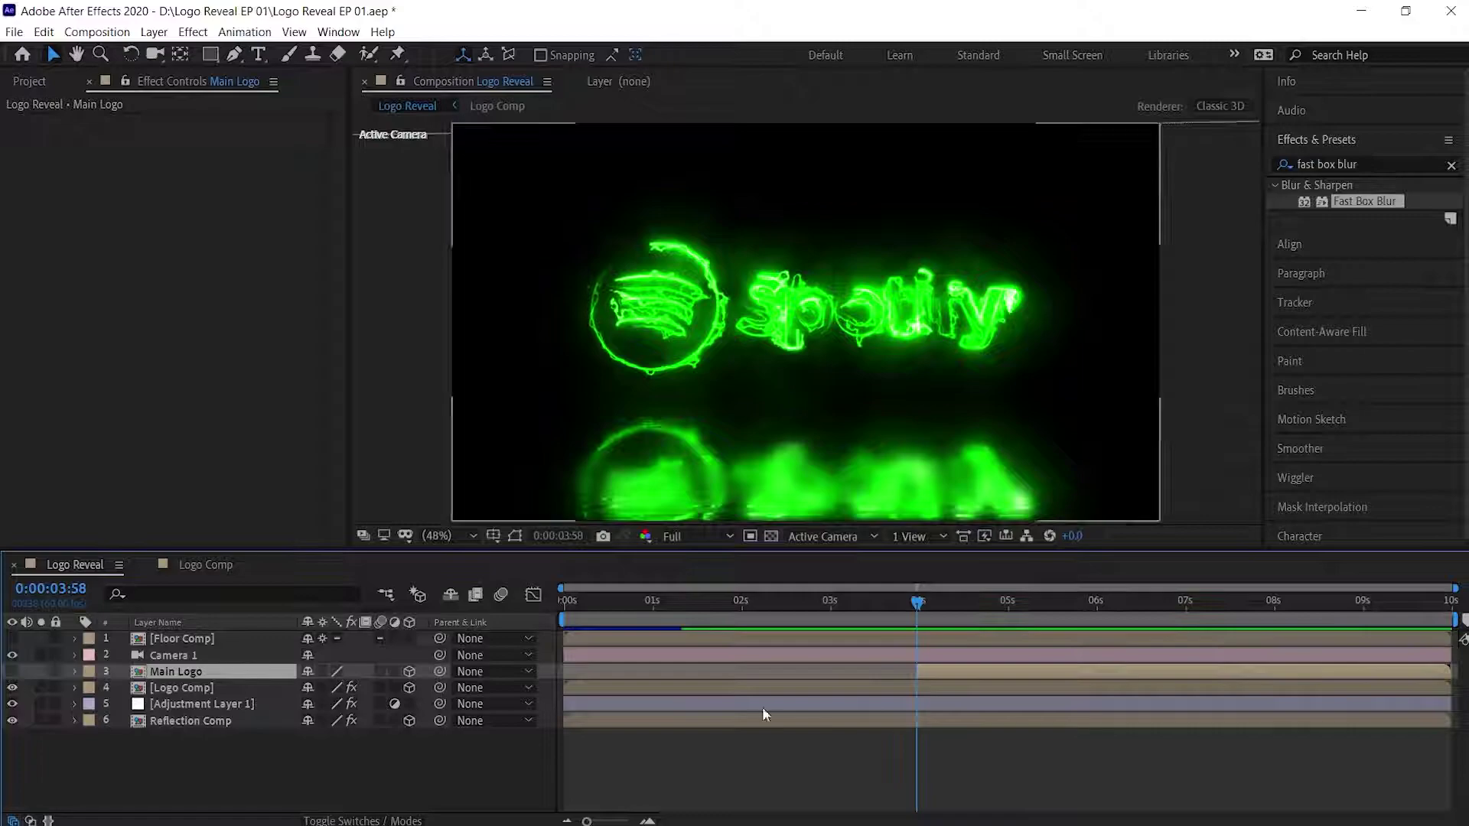
click(13, 671)
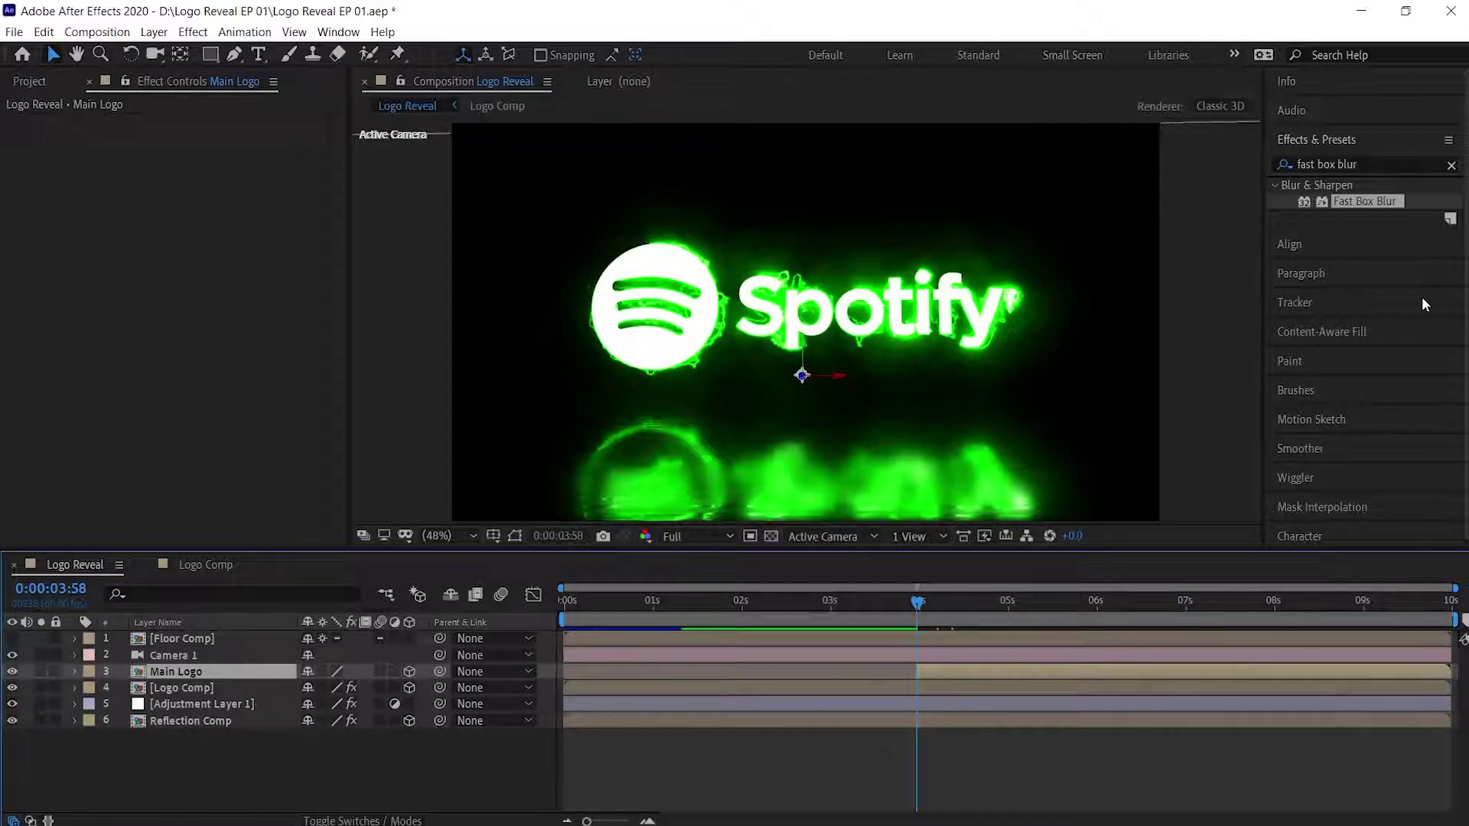
Apply the 'Fade - dip to black' preset to Main Logo and reveal its effects.
click(1451, 165)
click(1420, 165)
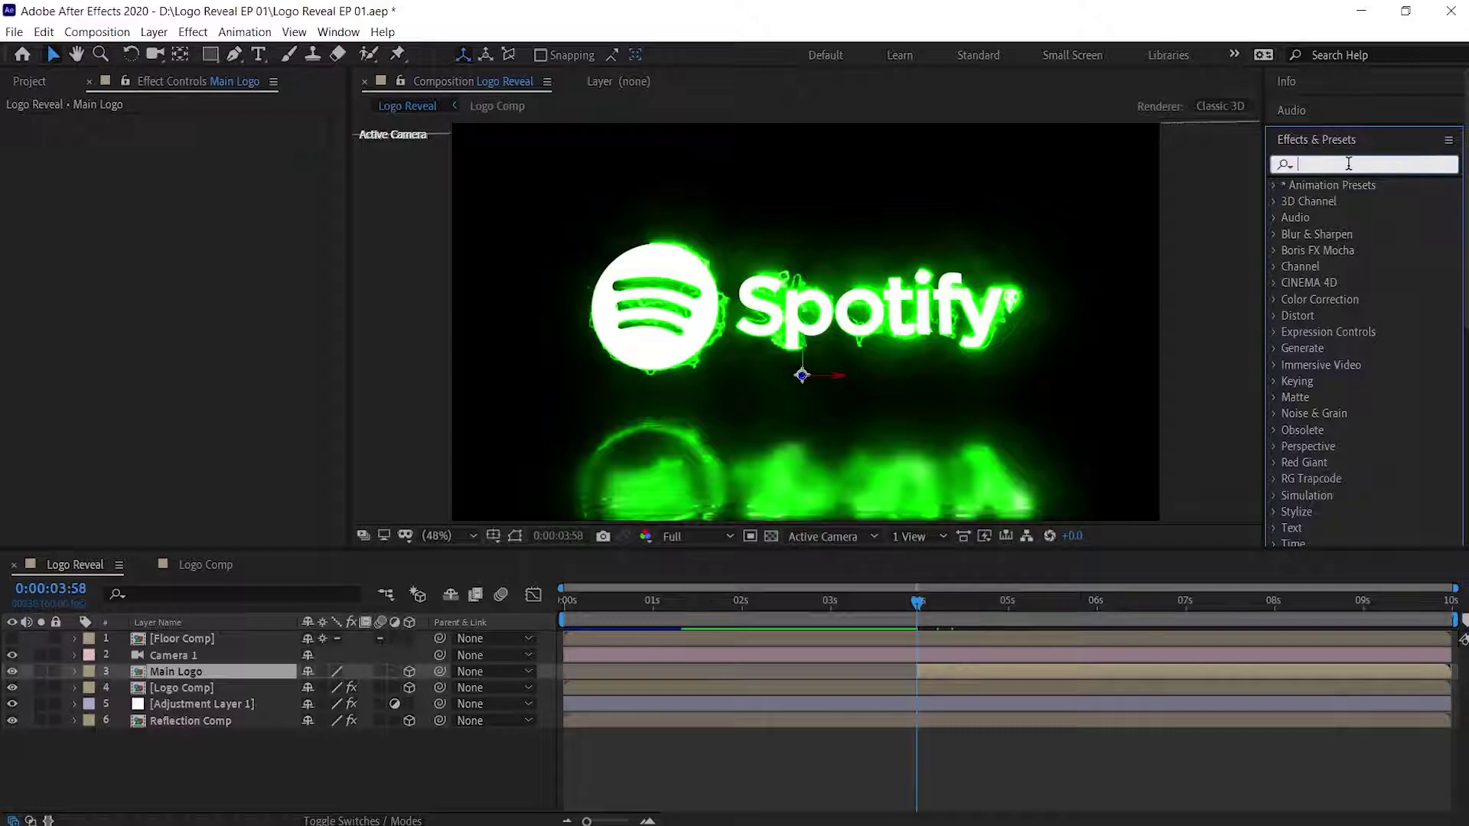
text(fade - dip to bla)
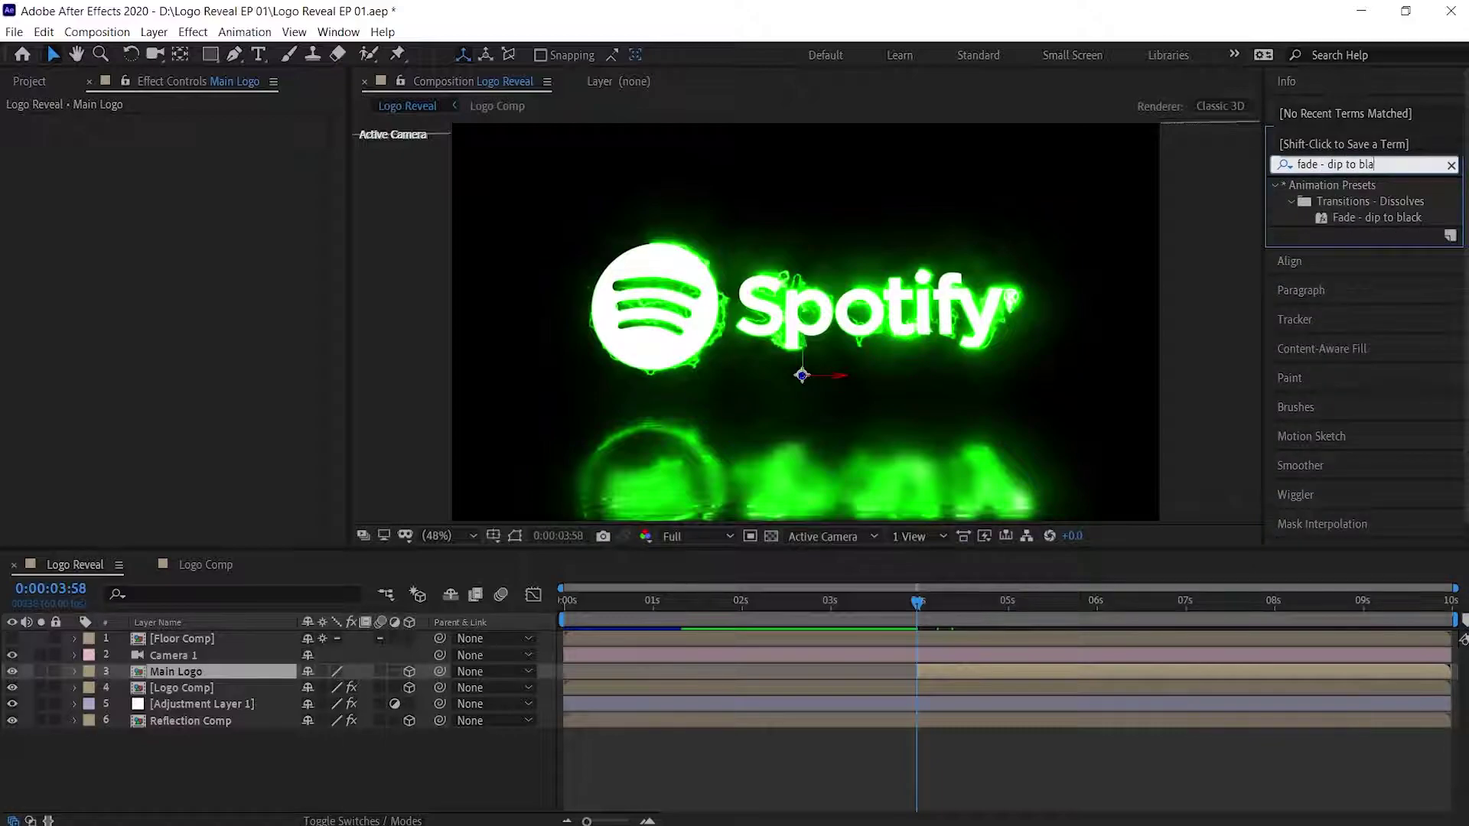
text(ck)
click(1381, 218)
drag(1373, 213, 244, 677)
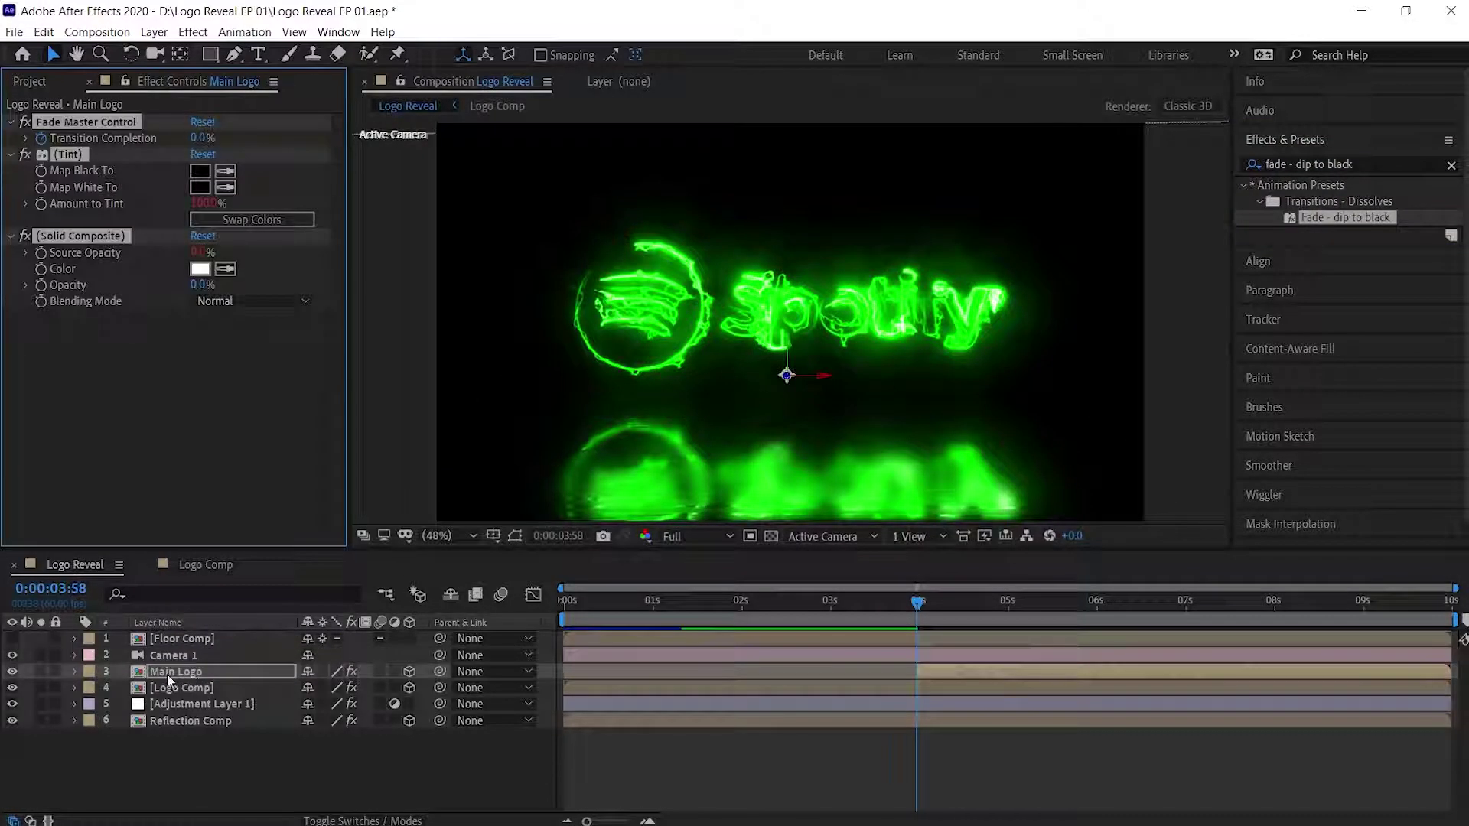
click(76, 670)
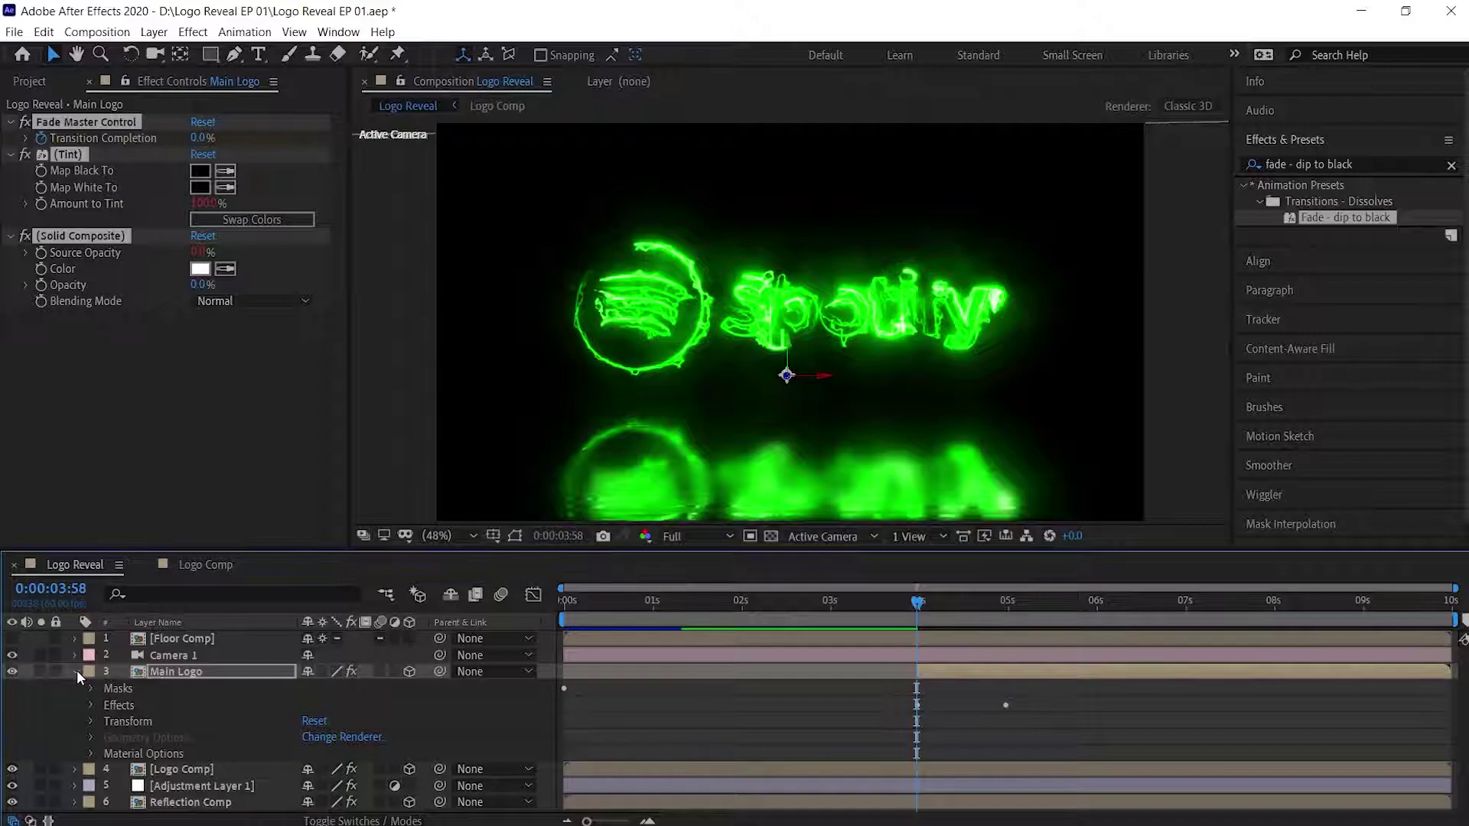
click(91, 705)
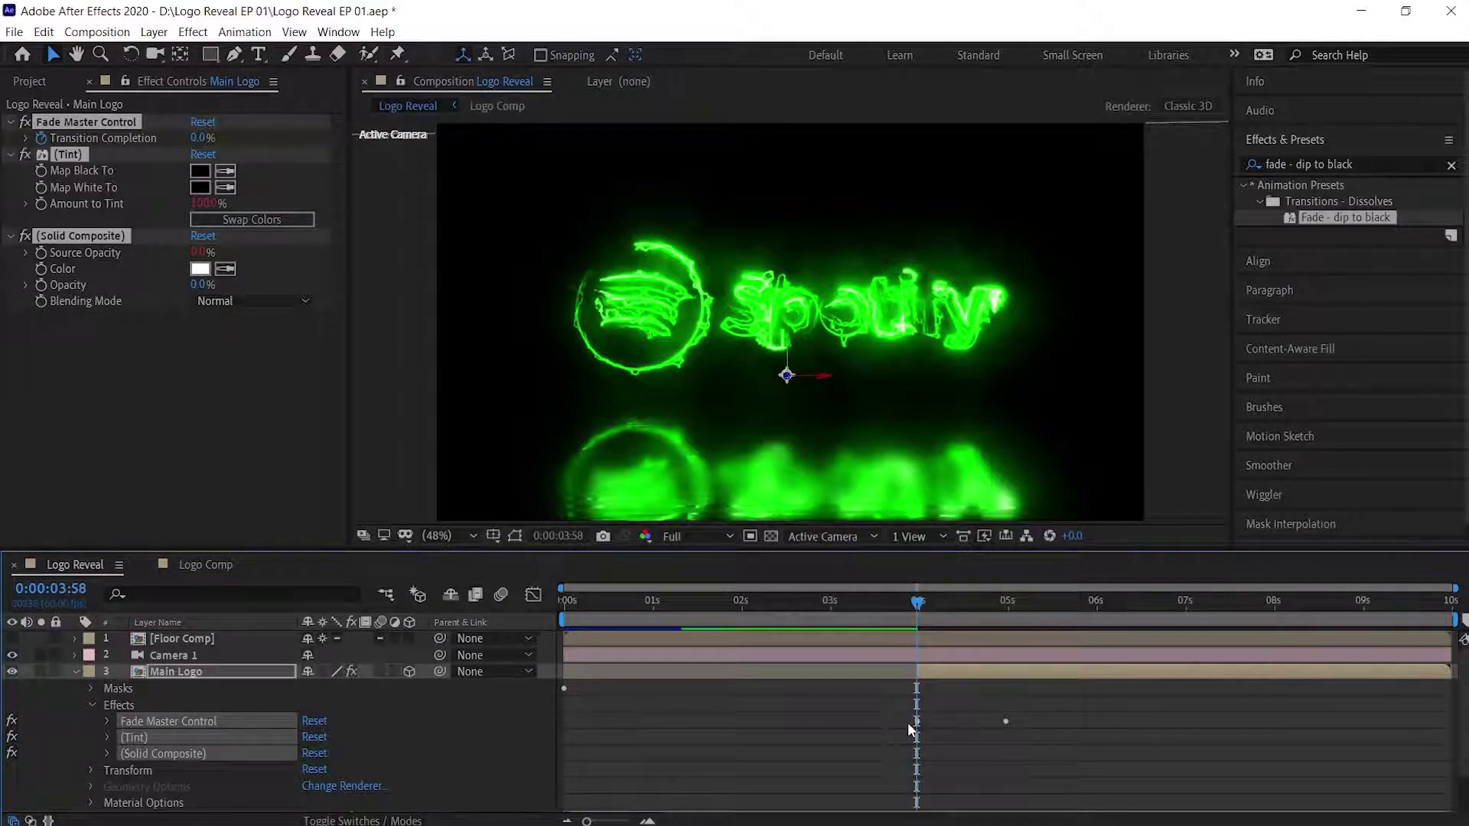
Set the Tint effect's Map Black To and Map White To both to bright green.
click(200, 170)
drag(412, 534, 412, 512)
click(375, 359)
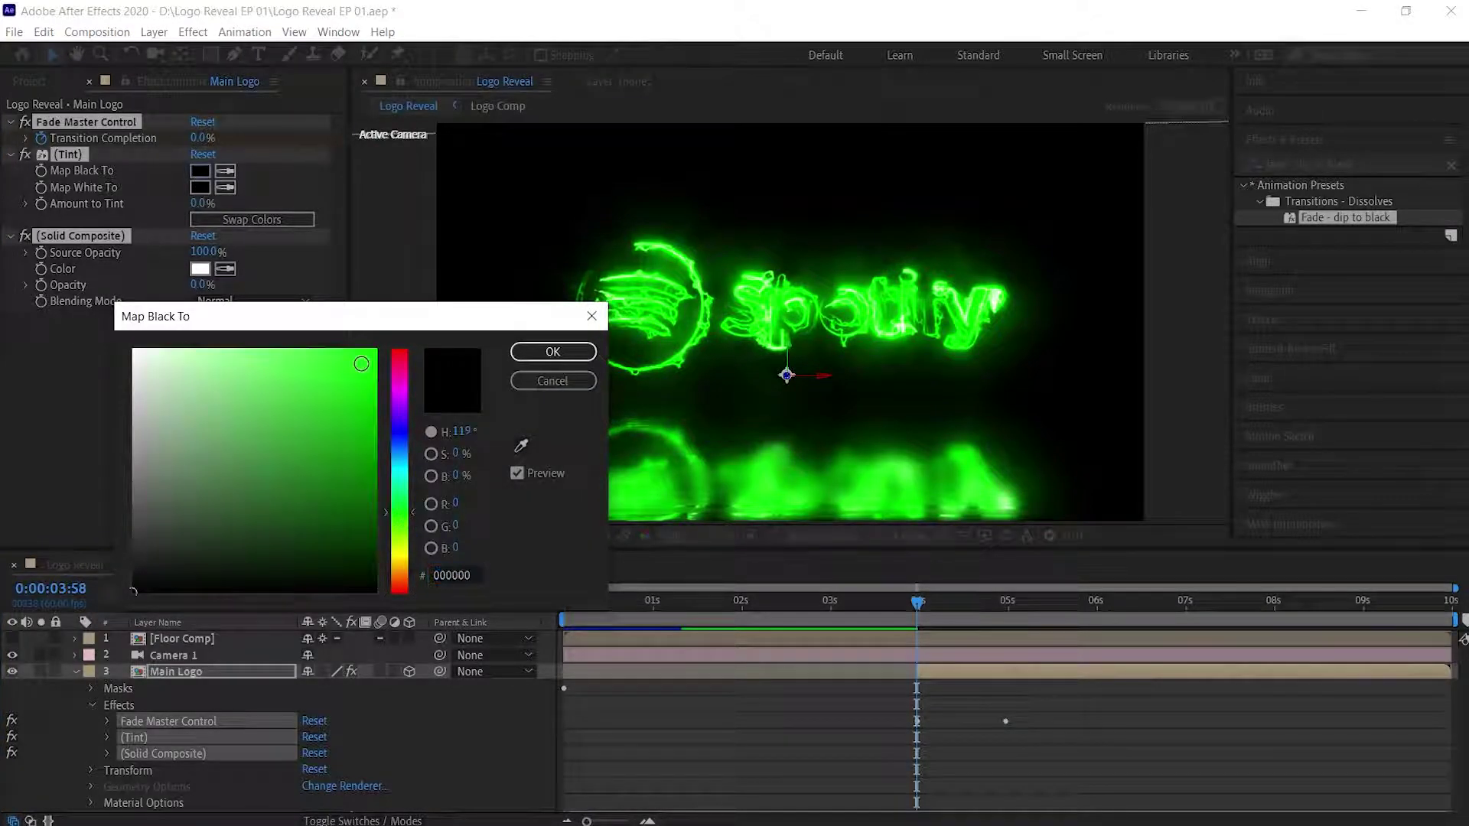
click(552, 352)
click(200, 187)
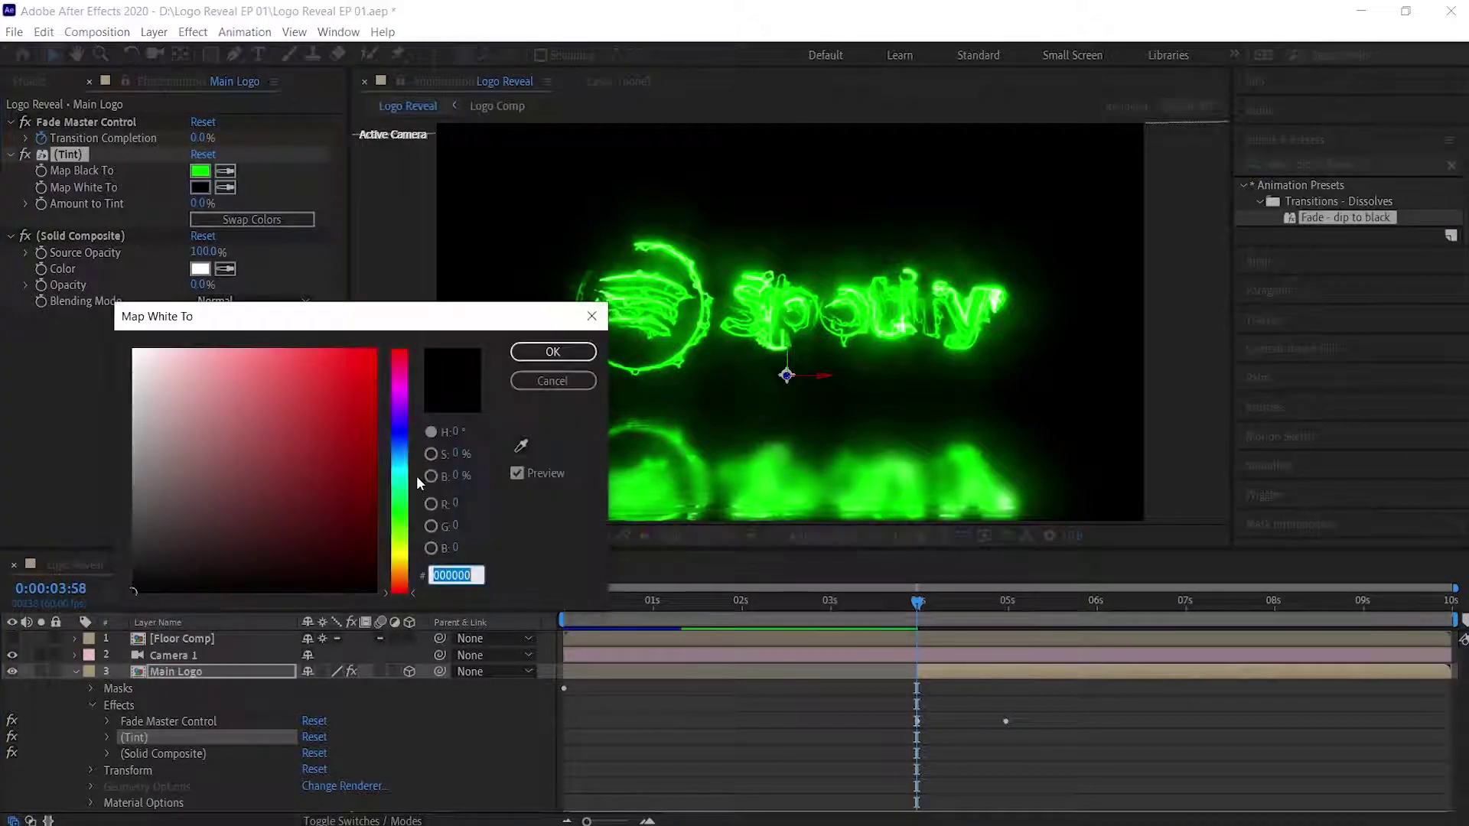
drag(416, 475, 412, 515)
click(375, 359)
drag(389, 365, 405, 514)
click(527, 354)
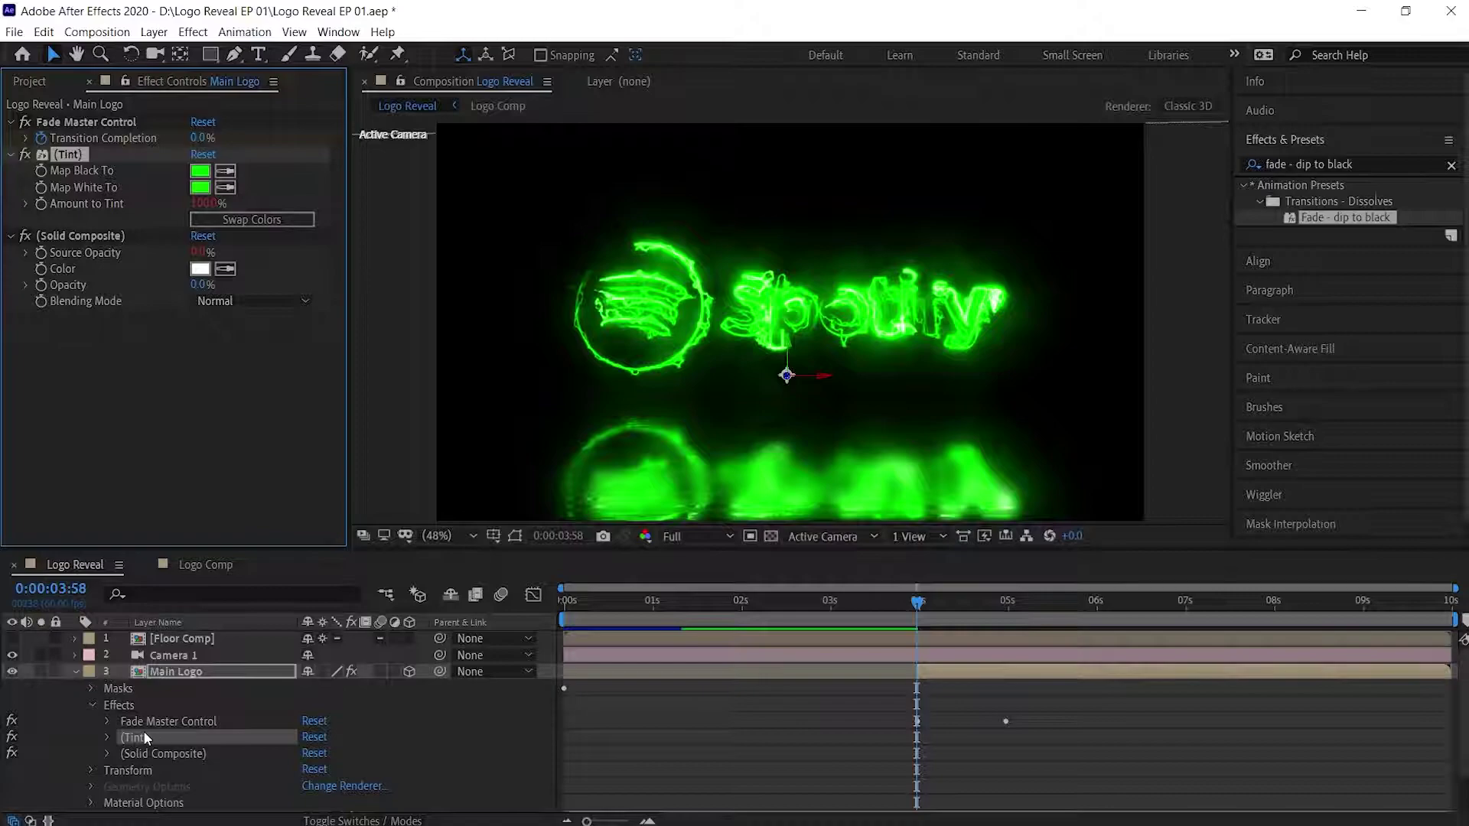
click(106, 721)
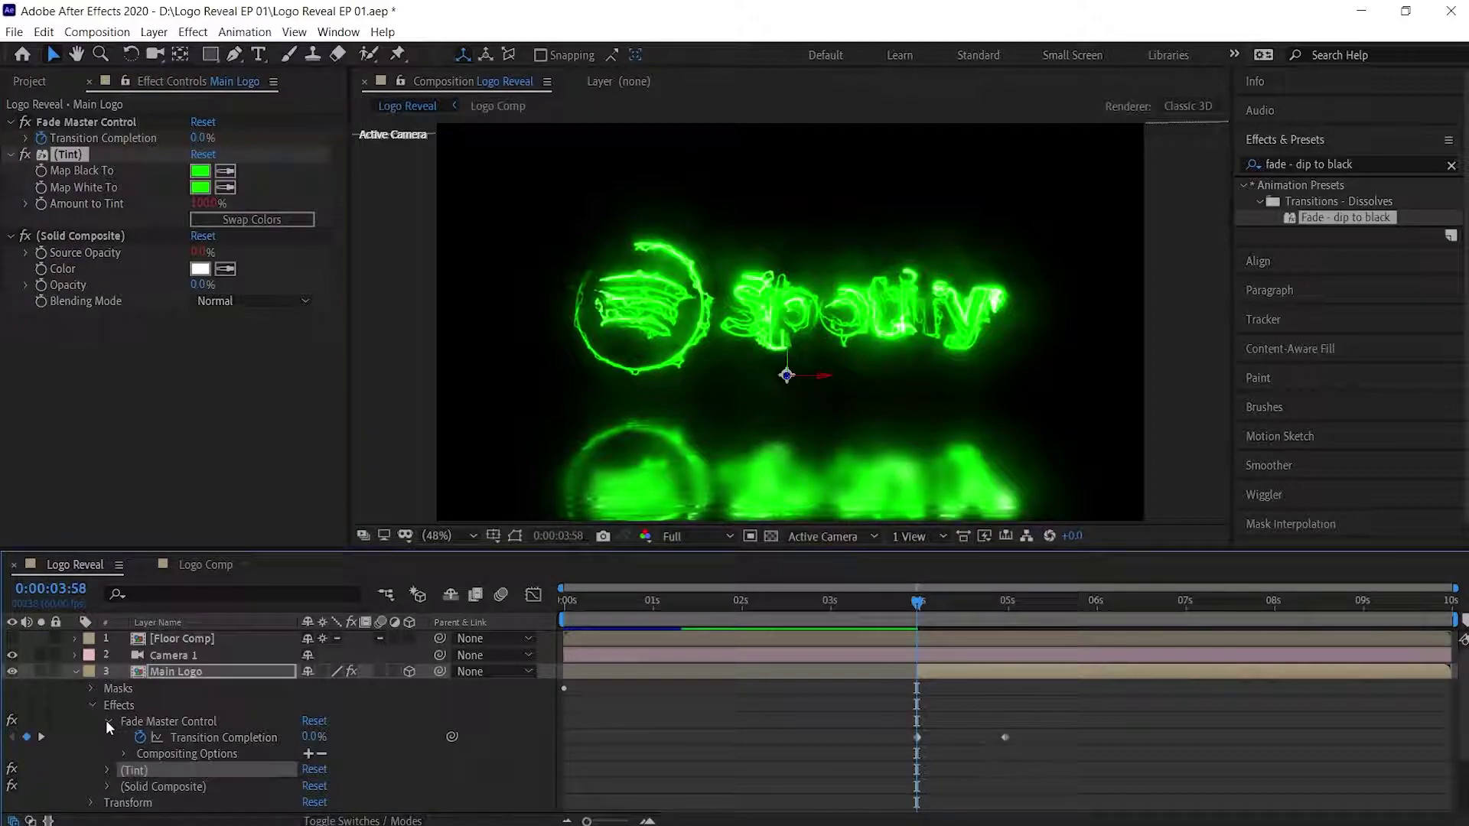
Push the fade's end keyframe to about 5:29 and key Transition Completion at 75% at 0:00:05:01.
drag(927, 606, 1027, 606)
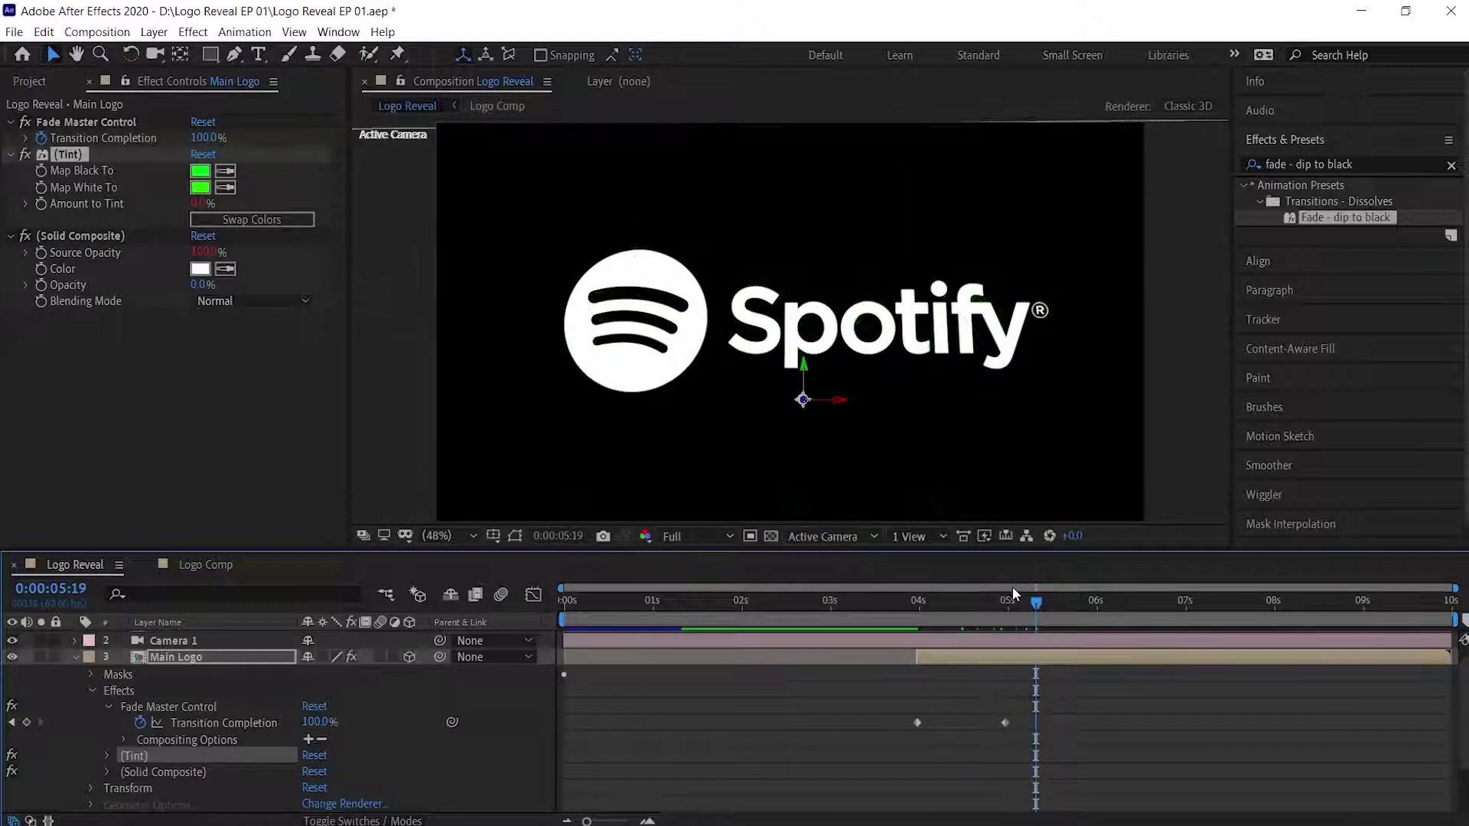
drag(1009, 723, 1055, 722)
drag(1051, 606, 1011, 604)
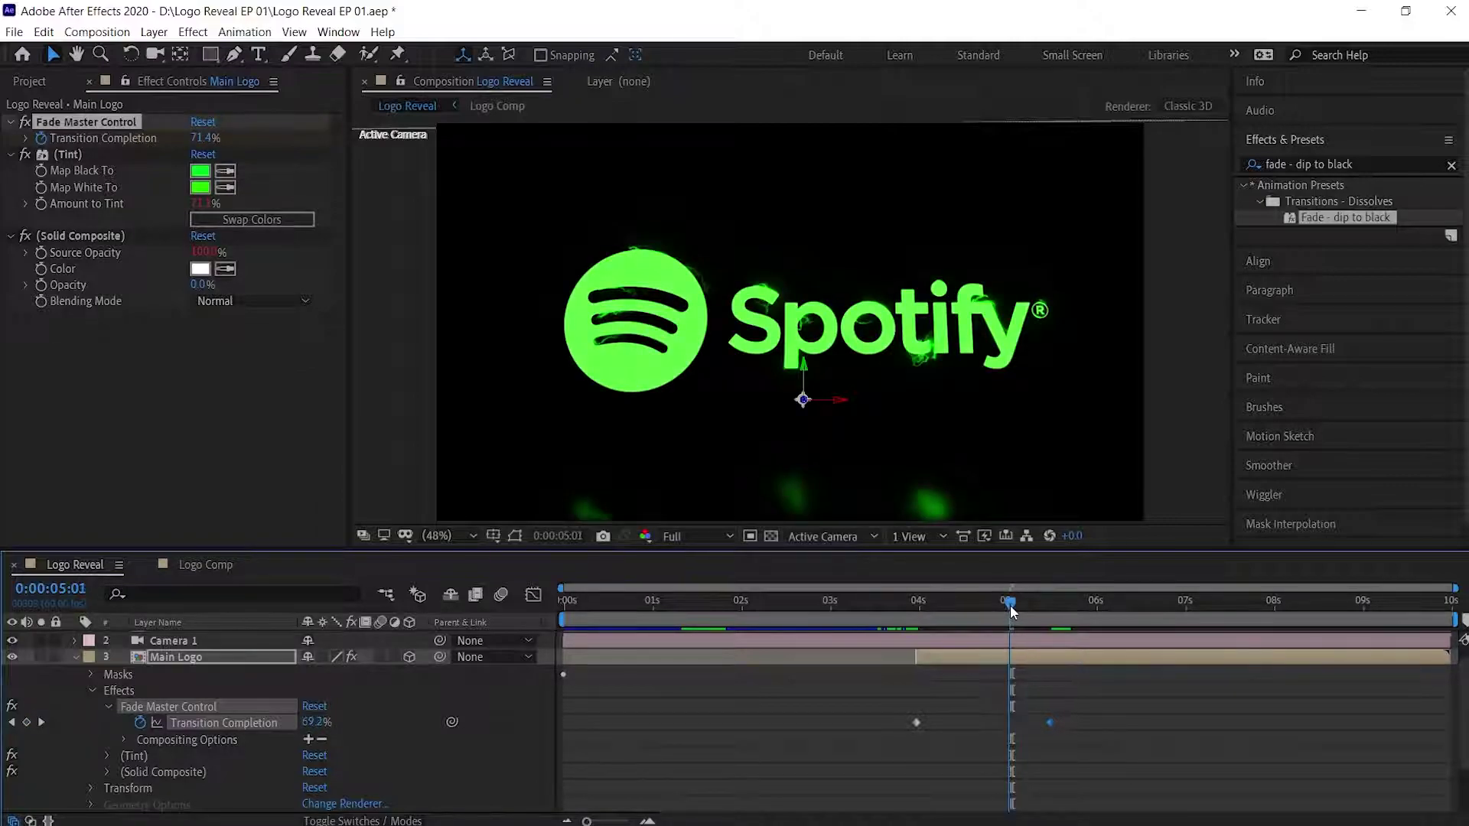
scroll(28, 727, up, 1)
click(29, 737)
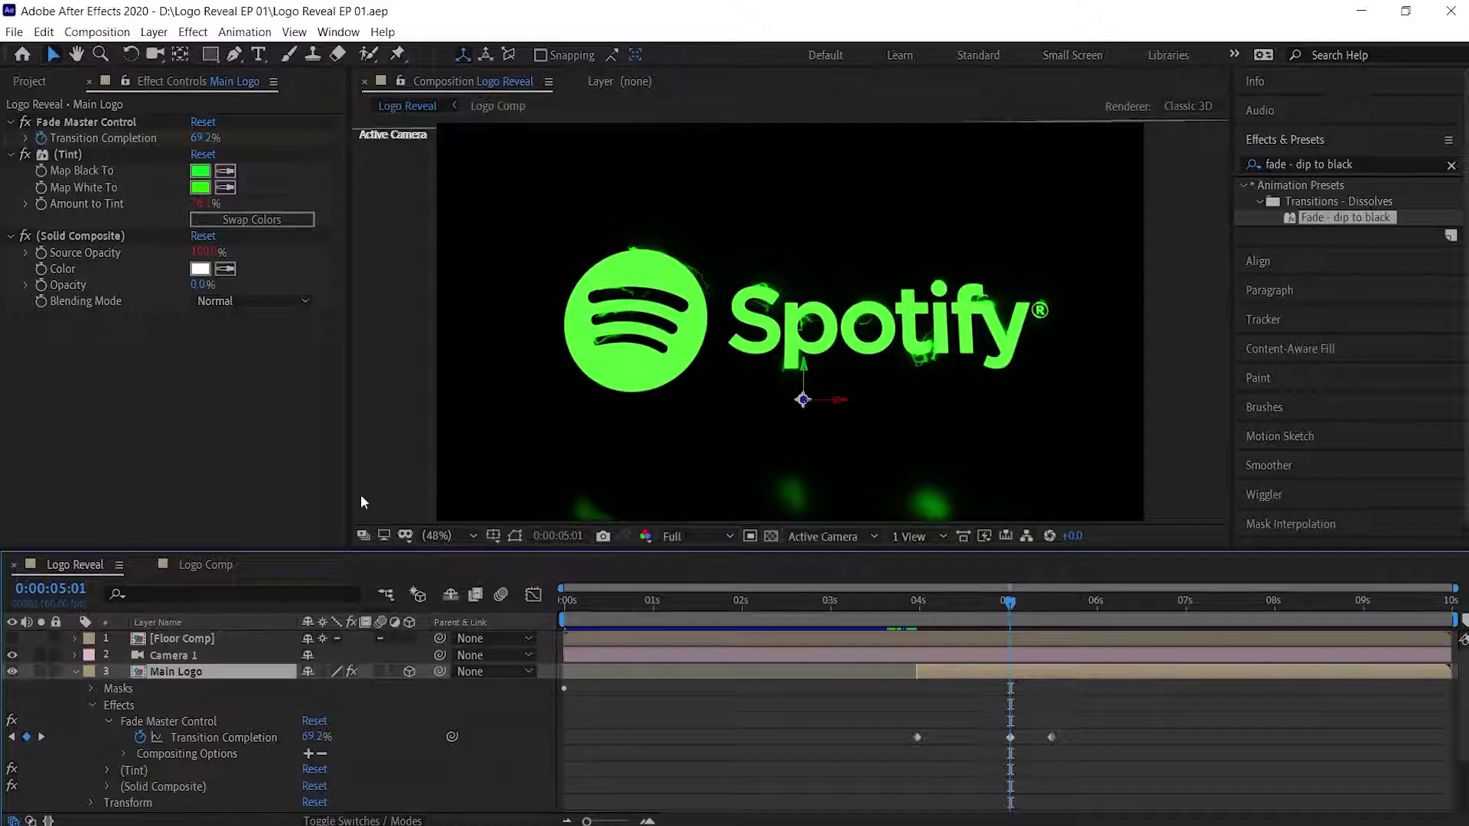
click(200, 140)
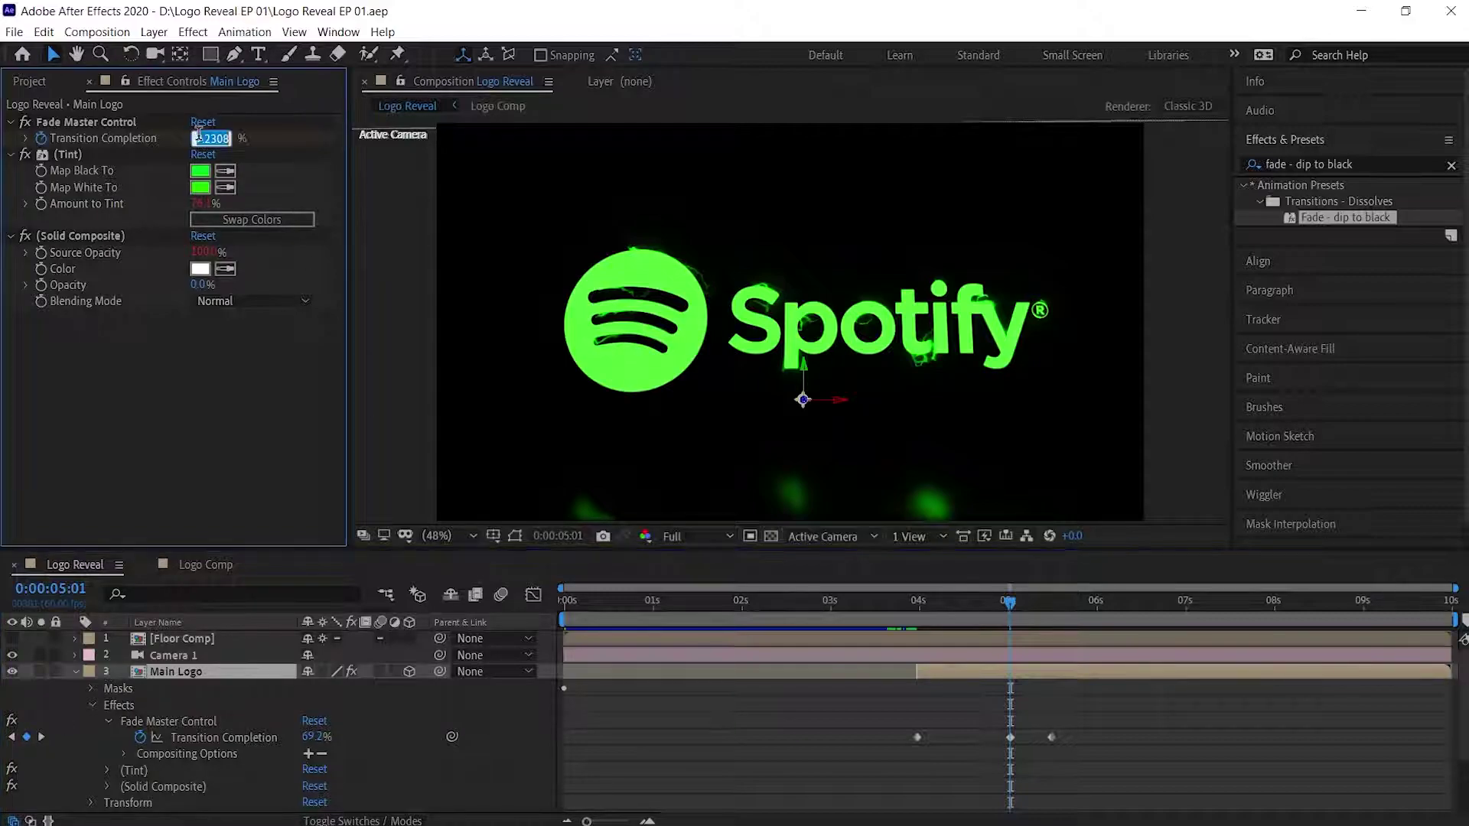
text(75)
key(Return)
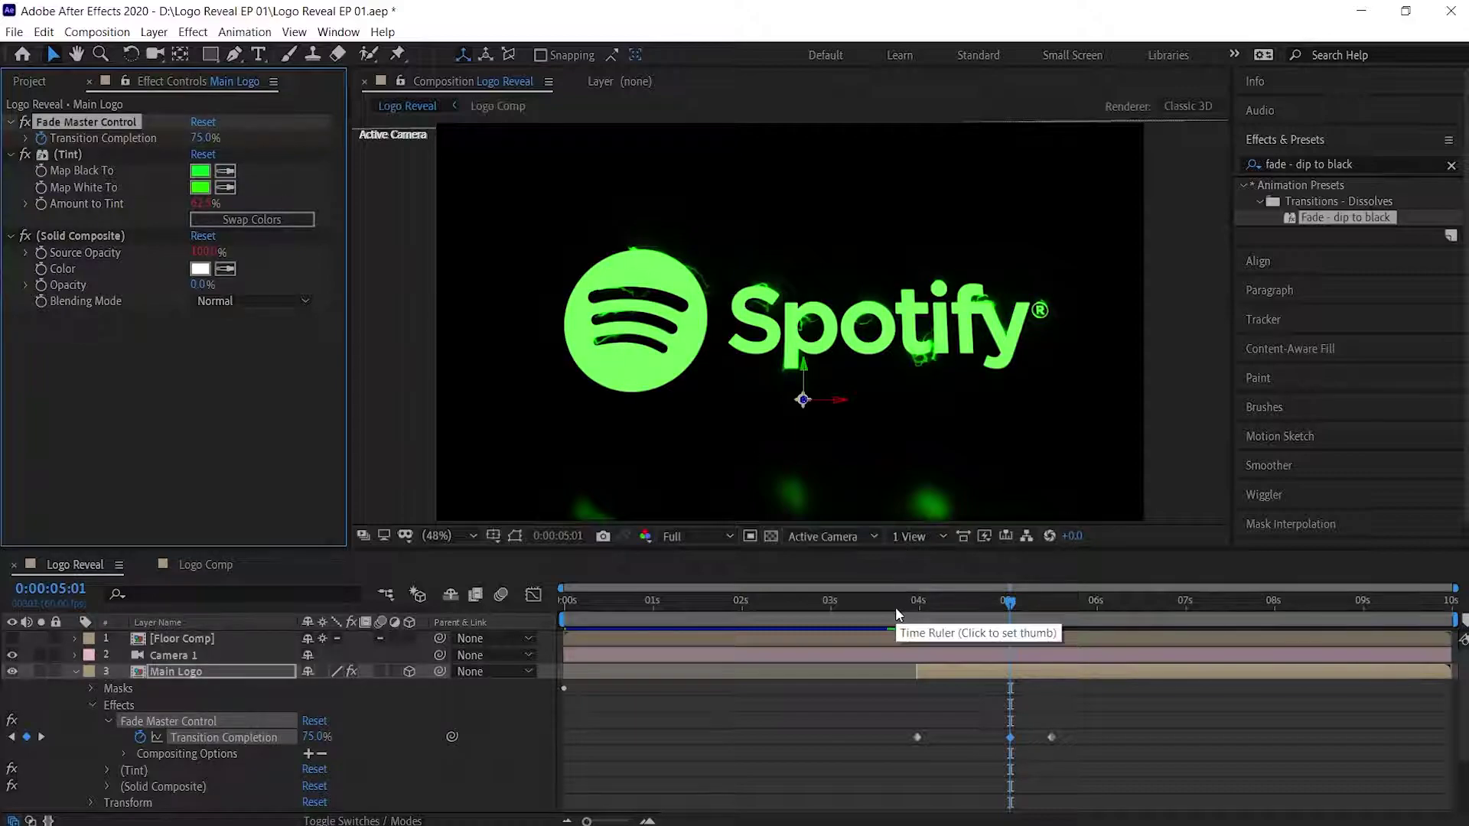
Preview the fade from 0:00:03:47, then preview the whole animation.
click(899, 600)
key(space)
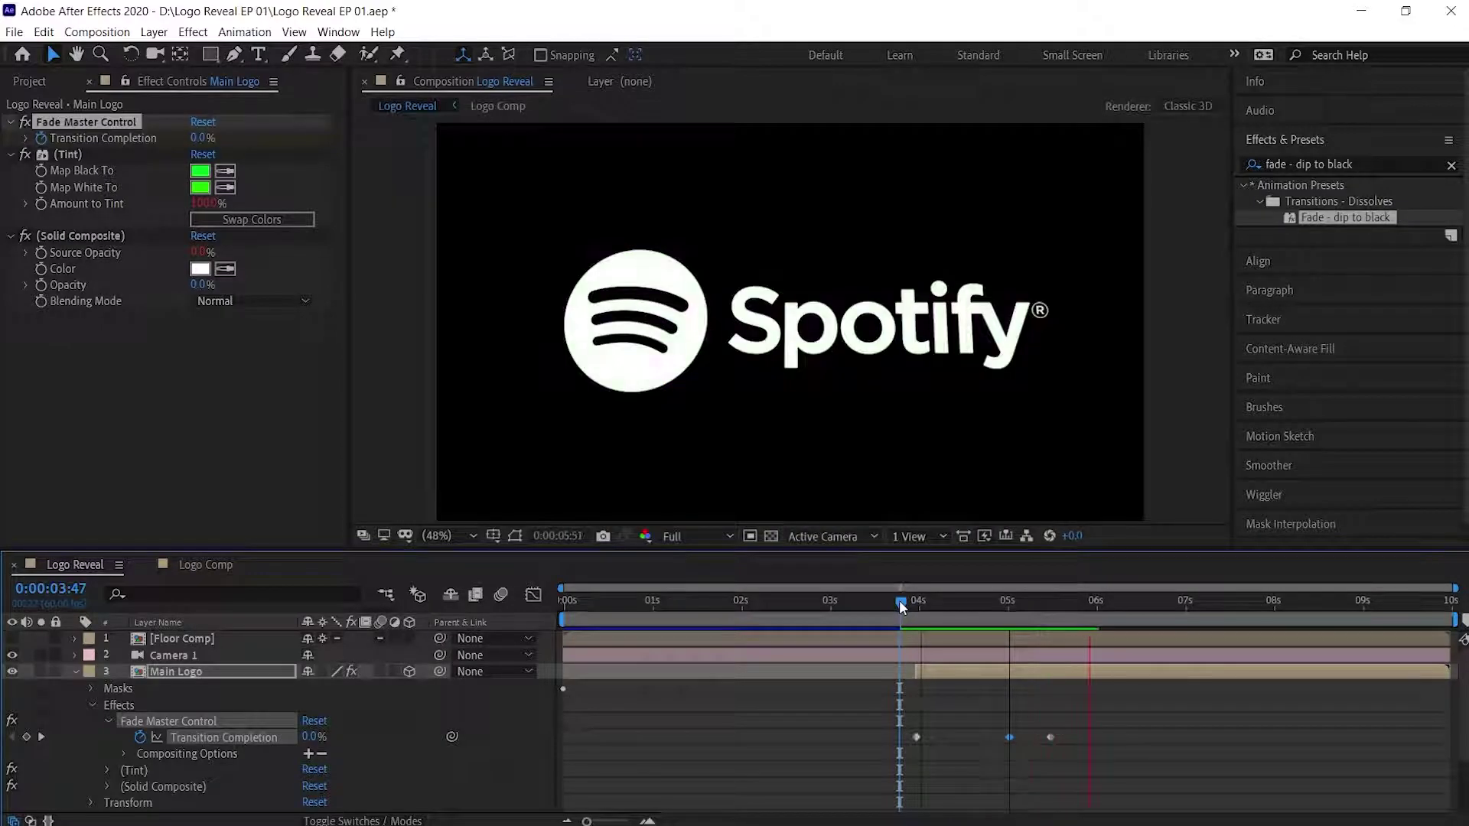
key(space)
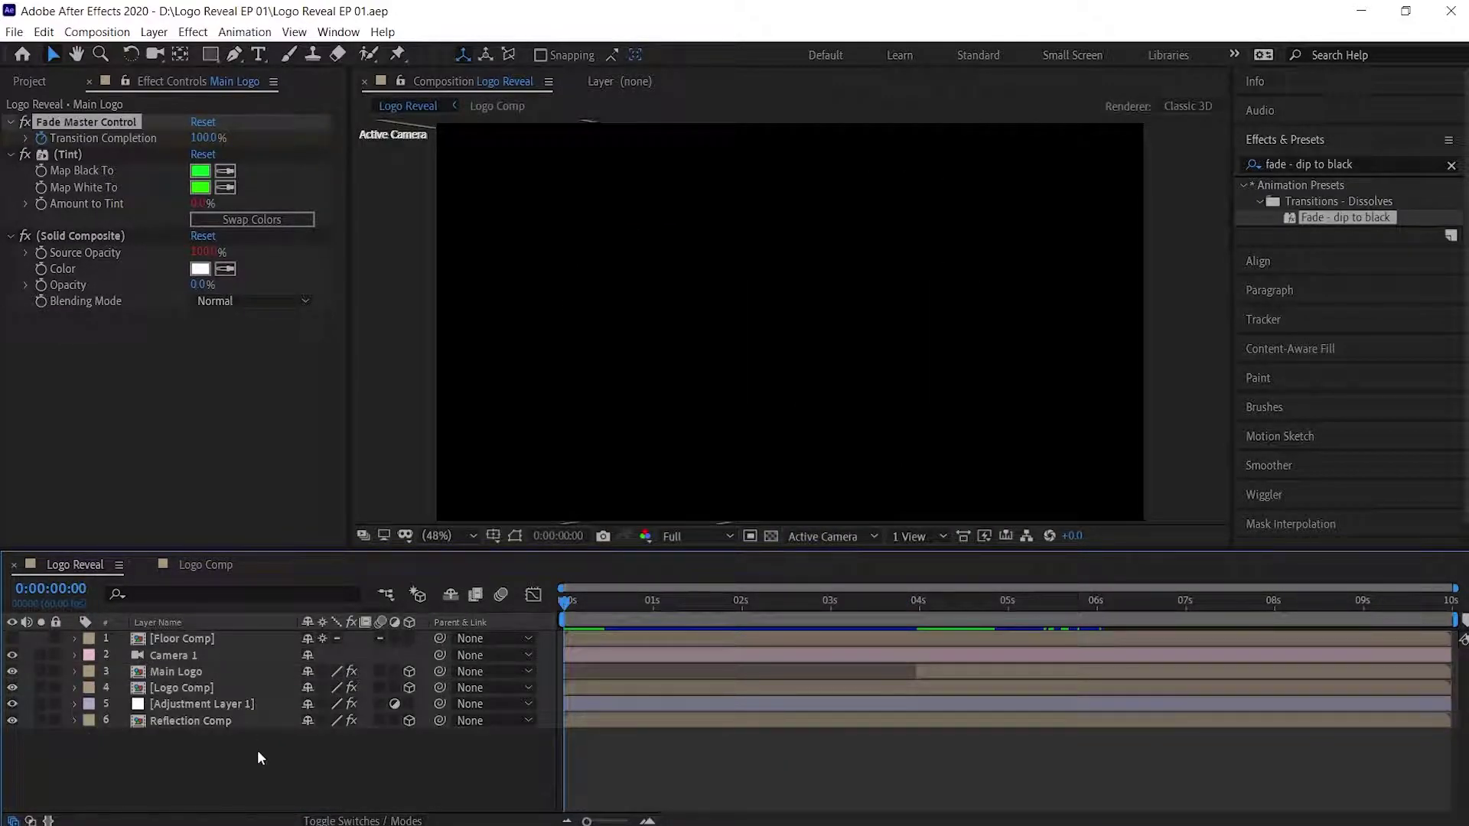
key(space)
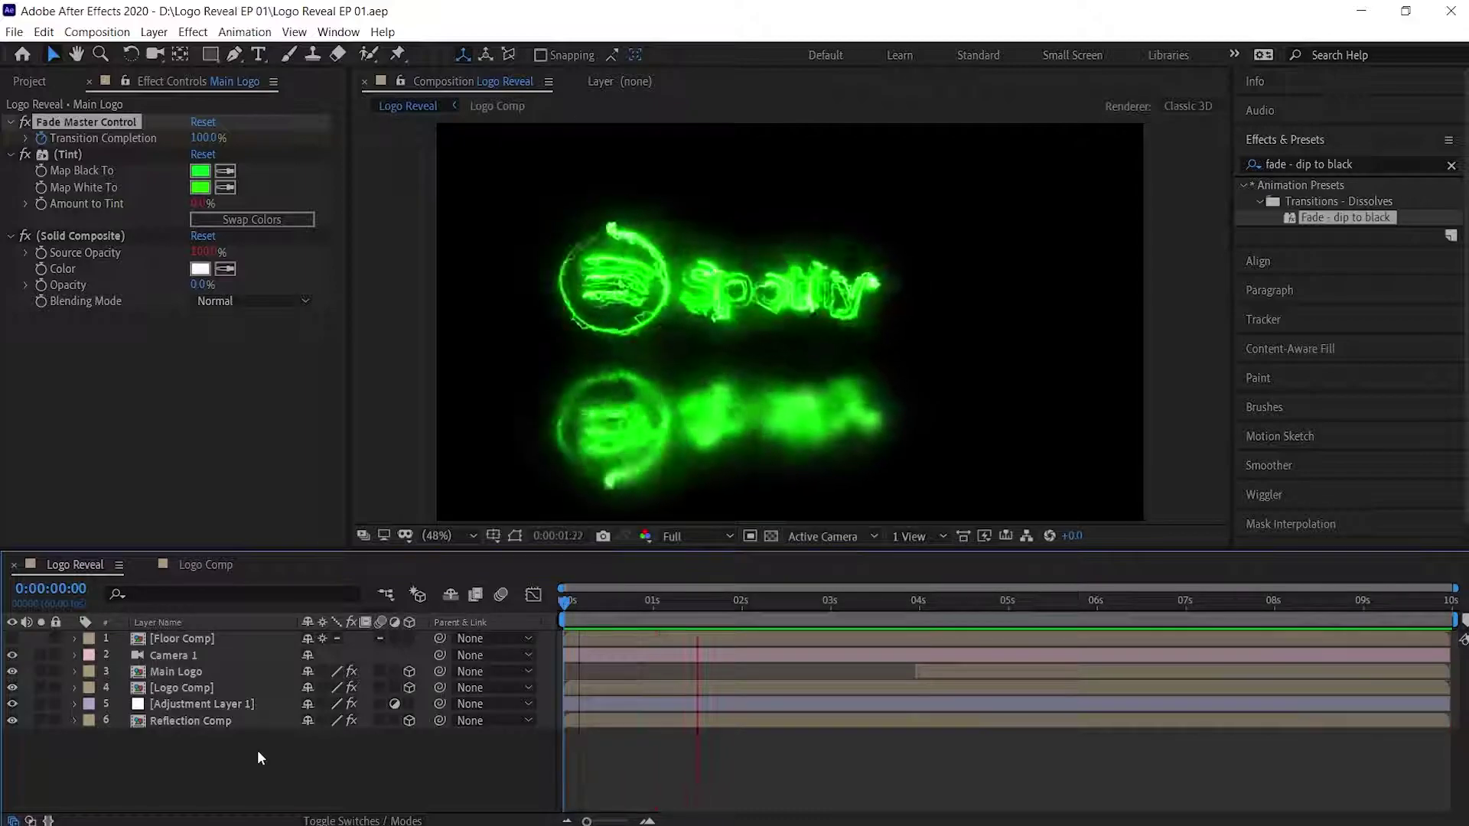